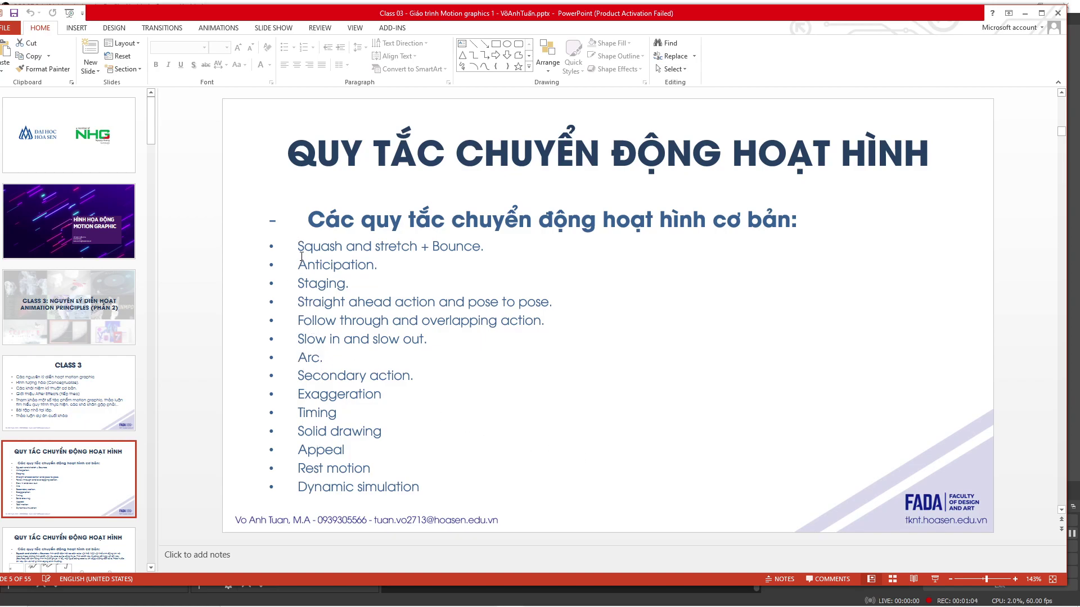
# Scroll the thumbnail pane and select slide 6, Squash and stretch + Bounce
pyautogui.scroll(-2, 54, 488)
pyautogui.click(54, 454)
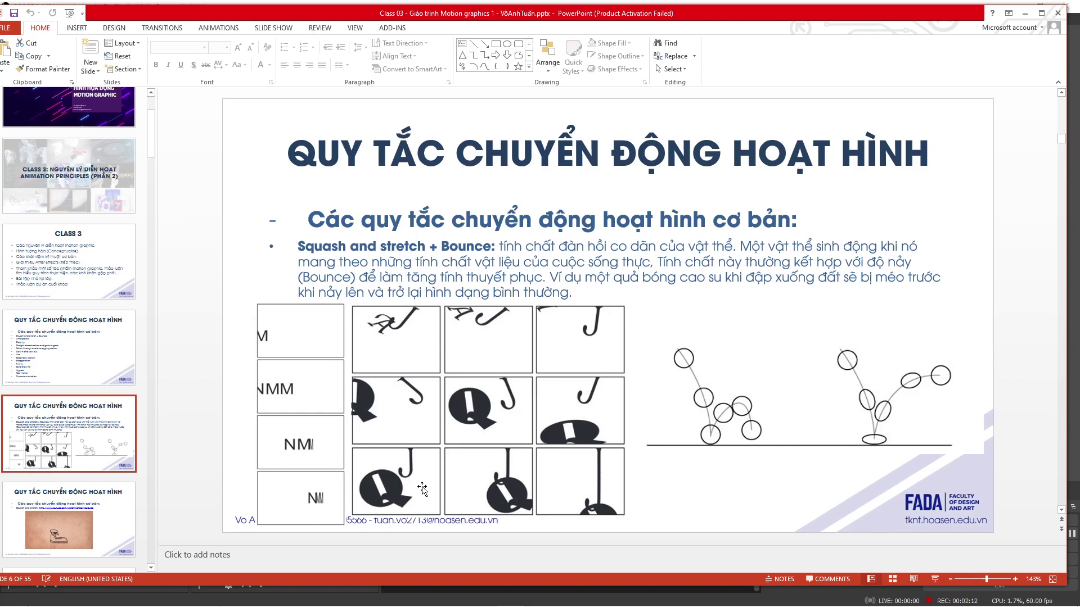
# Show slide 7 in Reading View so its Squash and stretch shoe video plays
pyautogui.click(118, 537)
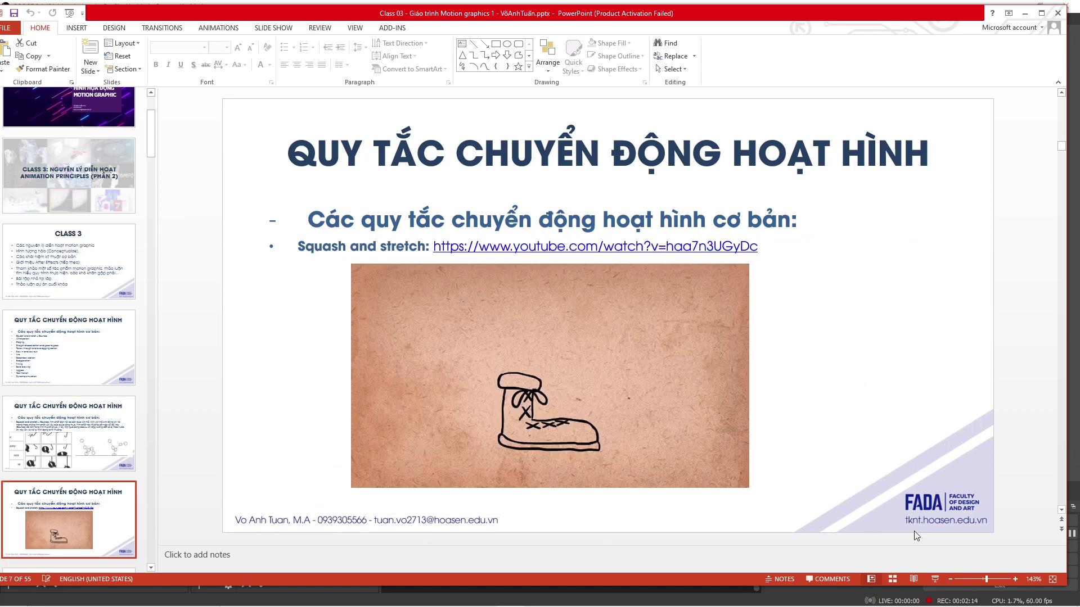
pyautogui.click(914, 579)
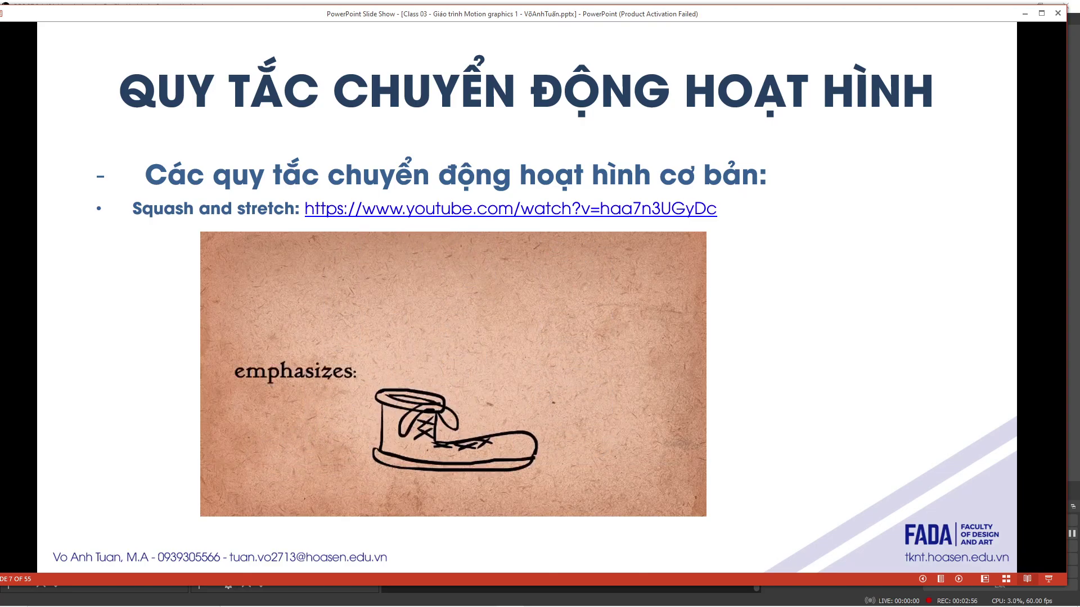
# Advance to slide 8, exit the show, and select its Bounce video URL
pyautogui.click(799, 496)
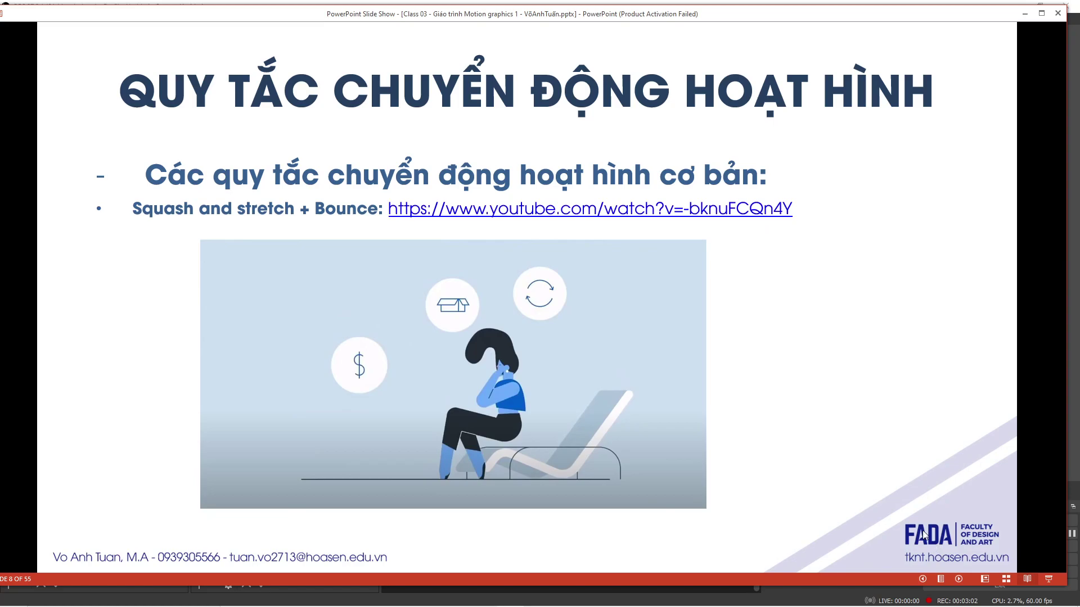
pyautogui.press('Escape')
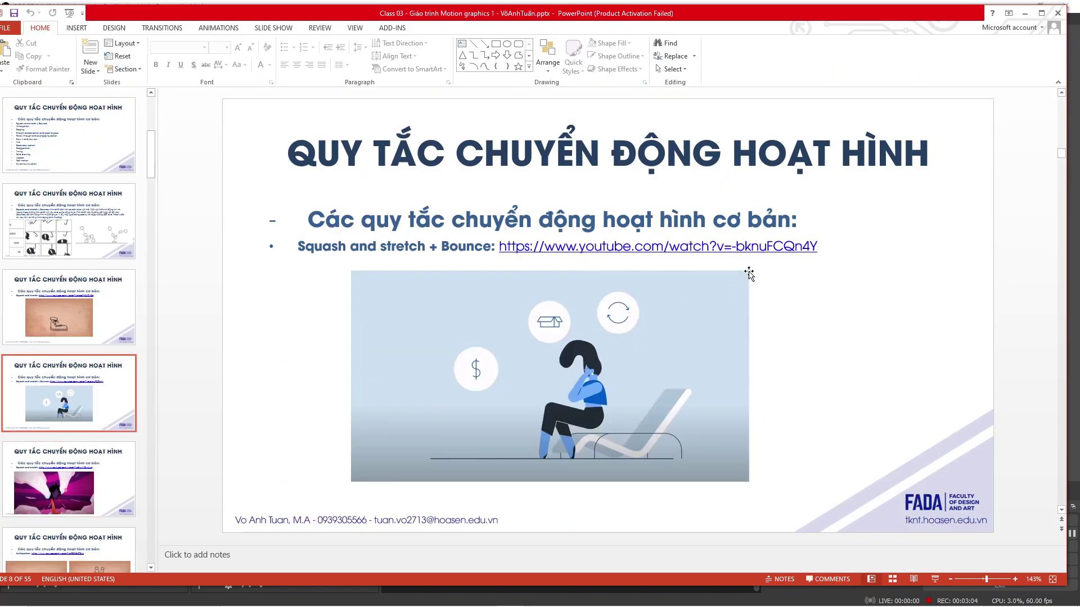
pyautogui.click(821, 247)
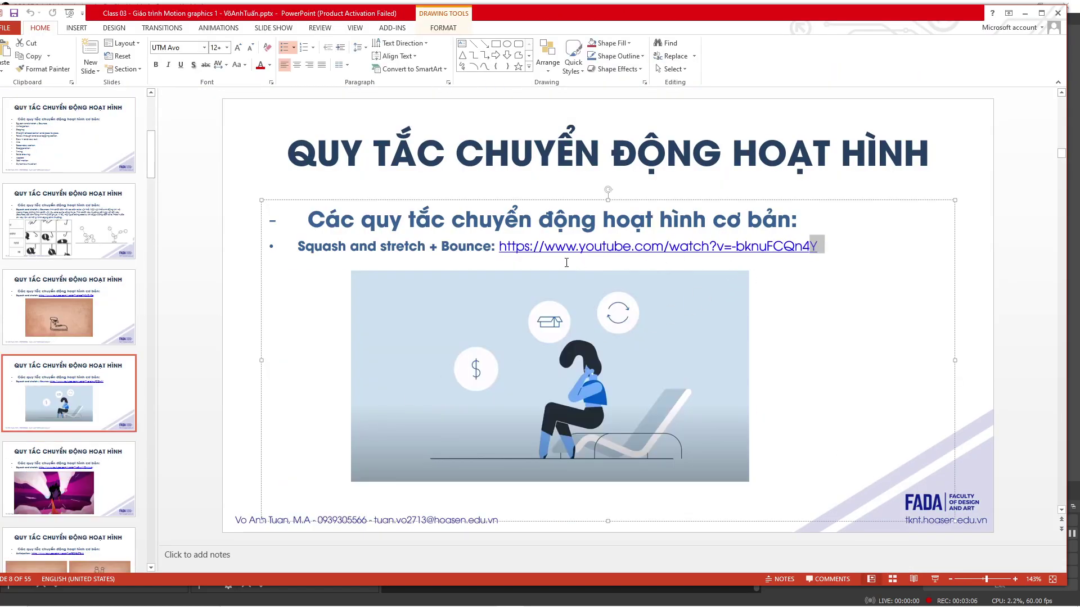
pyautogui.moveTo(566, 263); pyautogui.dragTo(500, 248)
pyautogui.hotkey('ctrl', 'c')
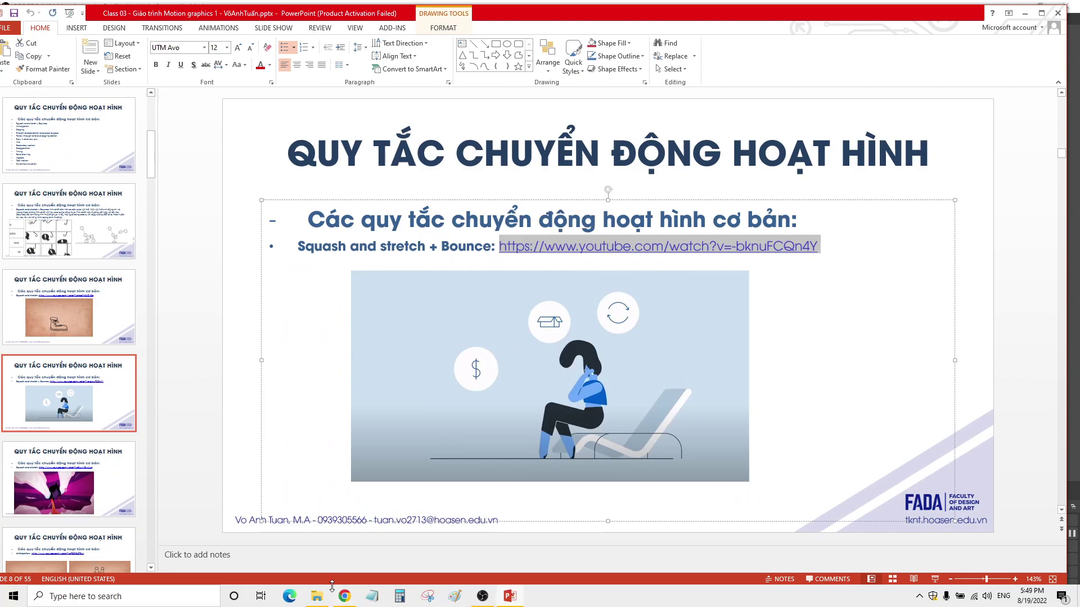
# Paste the URL into Chrome to load the Freighty explainer video
pyautogui.click(345, 596)
pyautogui.hotkey('ctrl', 'v')
pyautogui.press('Return')
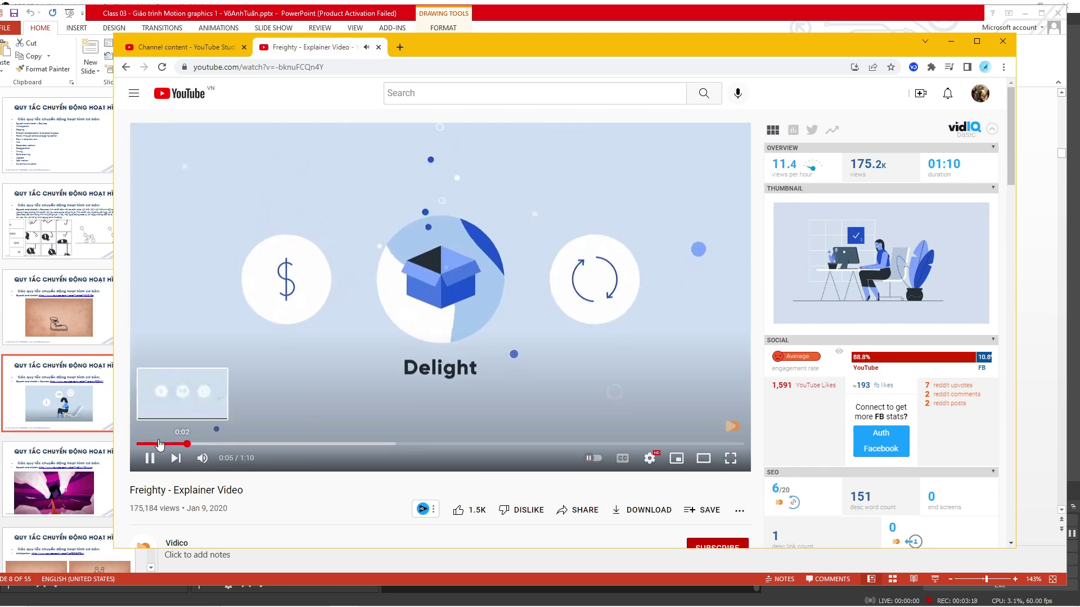
# Rewind the Freighty video to its start, play and pause it, then return to PowerPoint
pyautogui.click(159, 445)
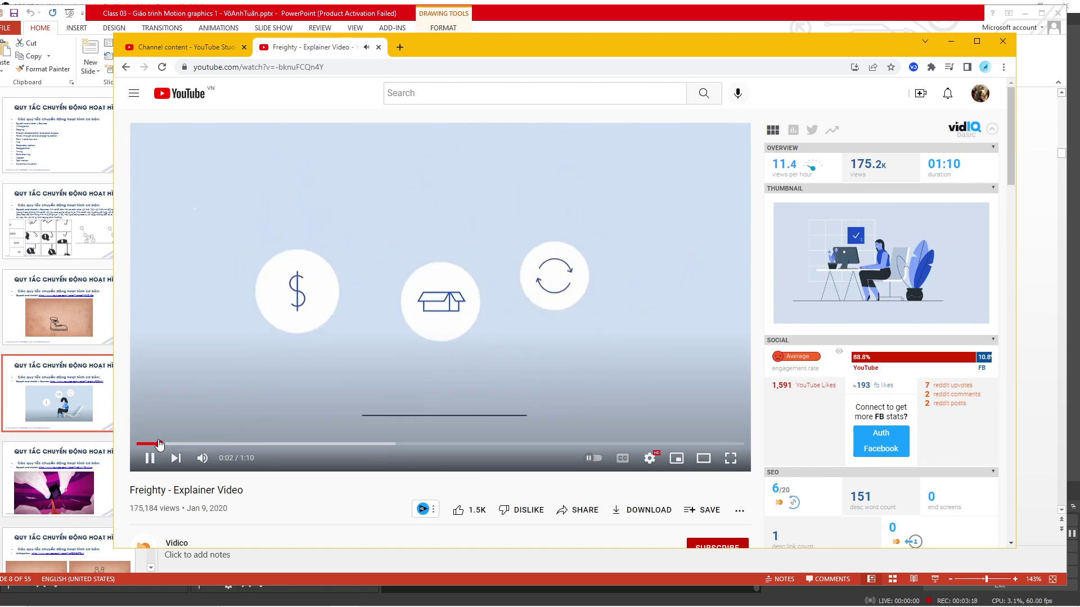
pyautogui.moveTo(161, 445); pyautogui.dragTo(146, 444)
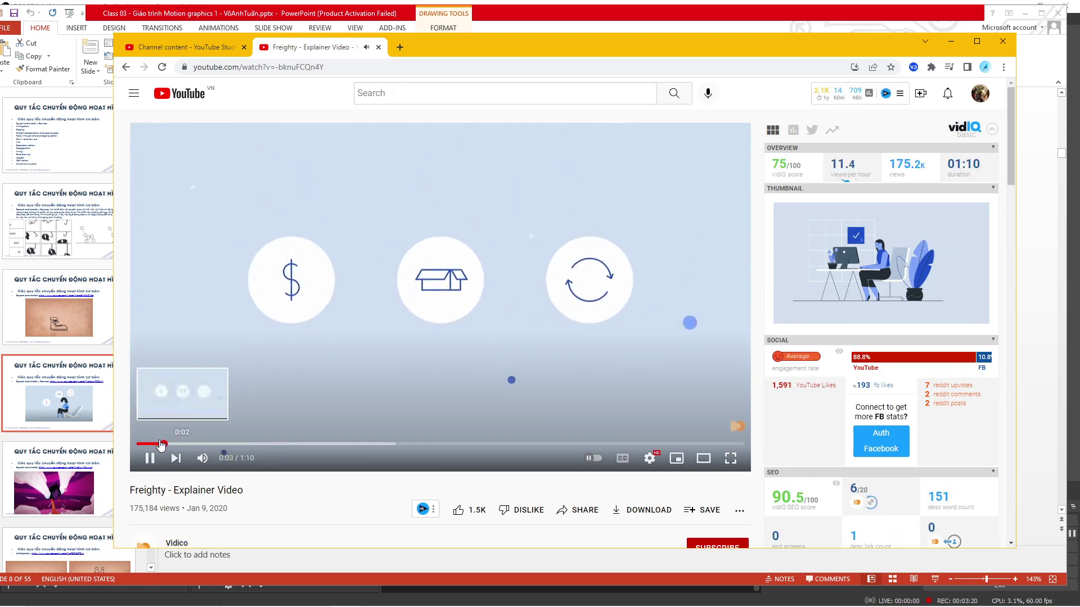
pyautogui.click(147, 459)
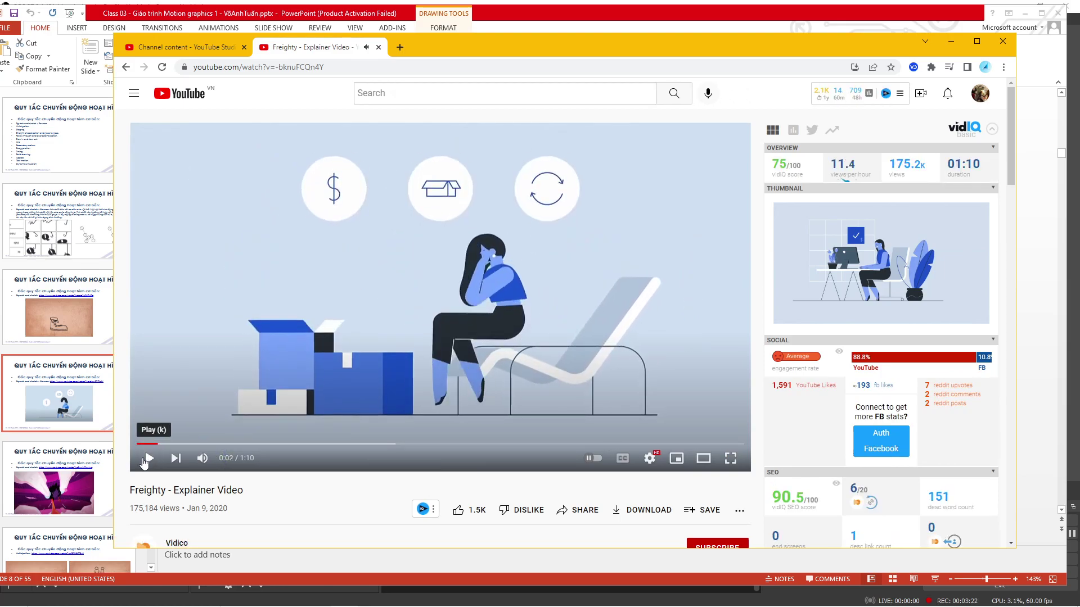
pyautogui.click(146, 458)
pyautogui.click(147, 459)
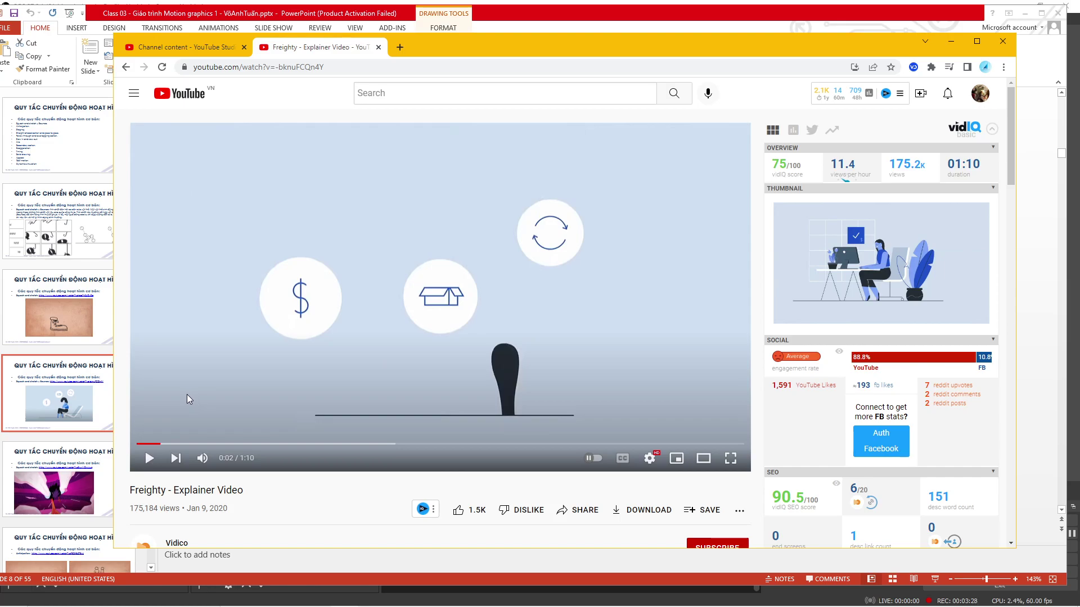
pyautogui.click(65, 484)
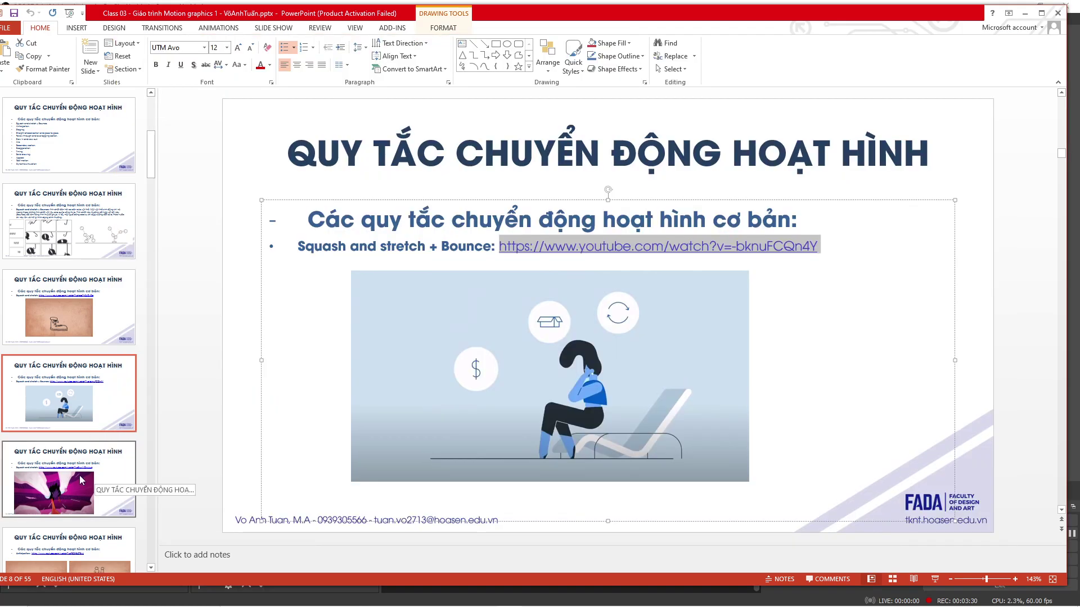
# Go to slide 9 and copy its Squash and stretch video URL
pyautogui.click(79, 475)
pyautogui.moveTo(757, 249); pyautogui.dragTo(567, 252)
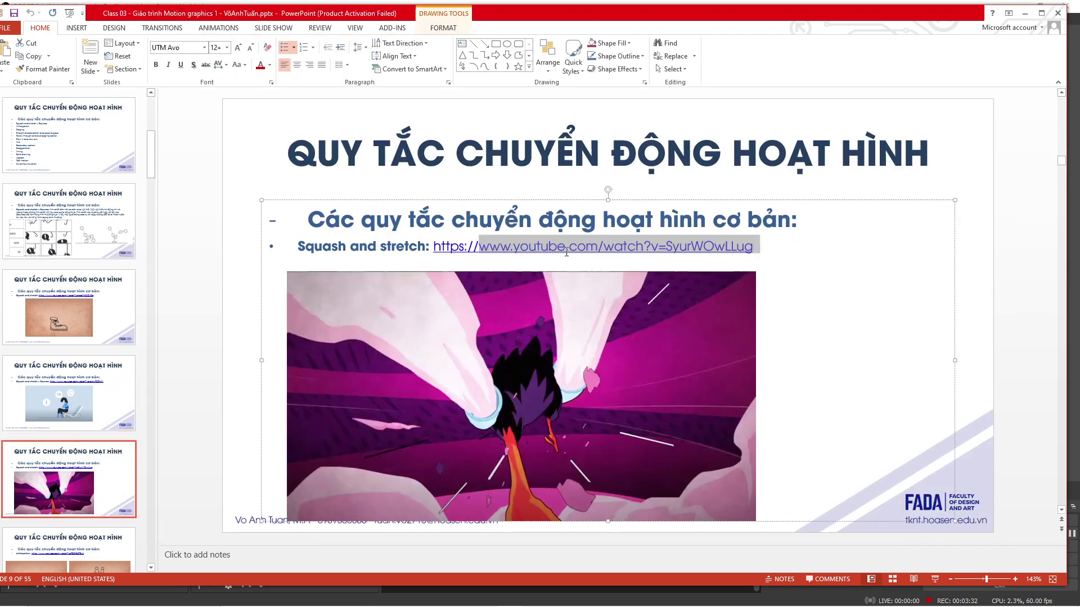
pyautogui.hotkey('ctrl', 'c')
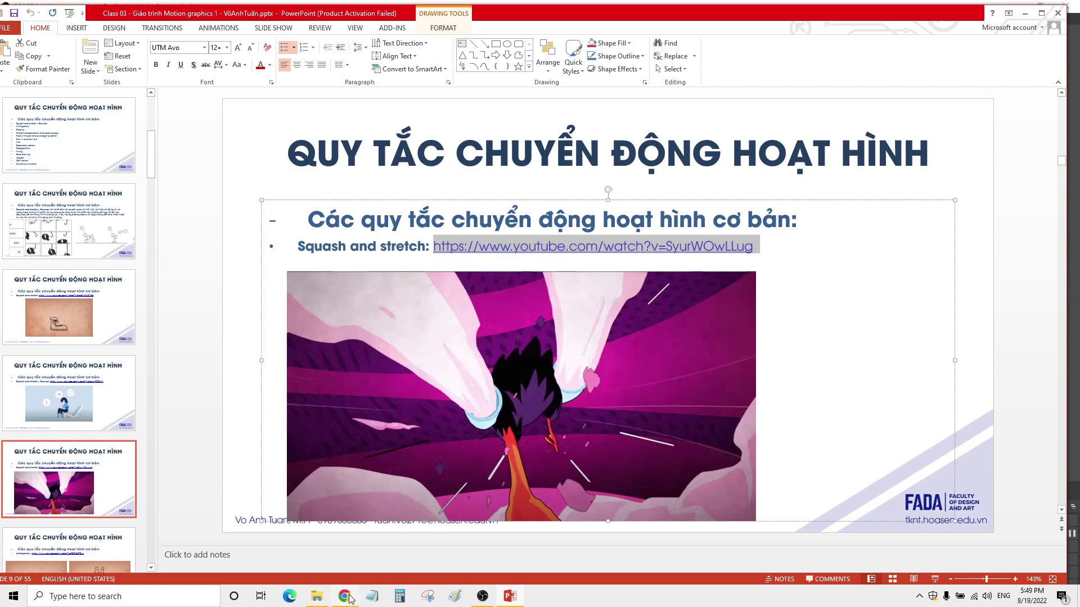
# Paste the URL into Chrome's address bar to load the ASICS Feel Fast video
pyautogui.click(355, 599)
pyautogui.click(383, 63)
pyautogui.hotkey('ctrl', 'v')
pyautogui.press('Return')
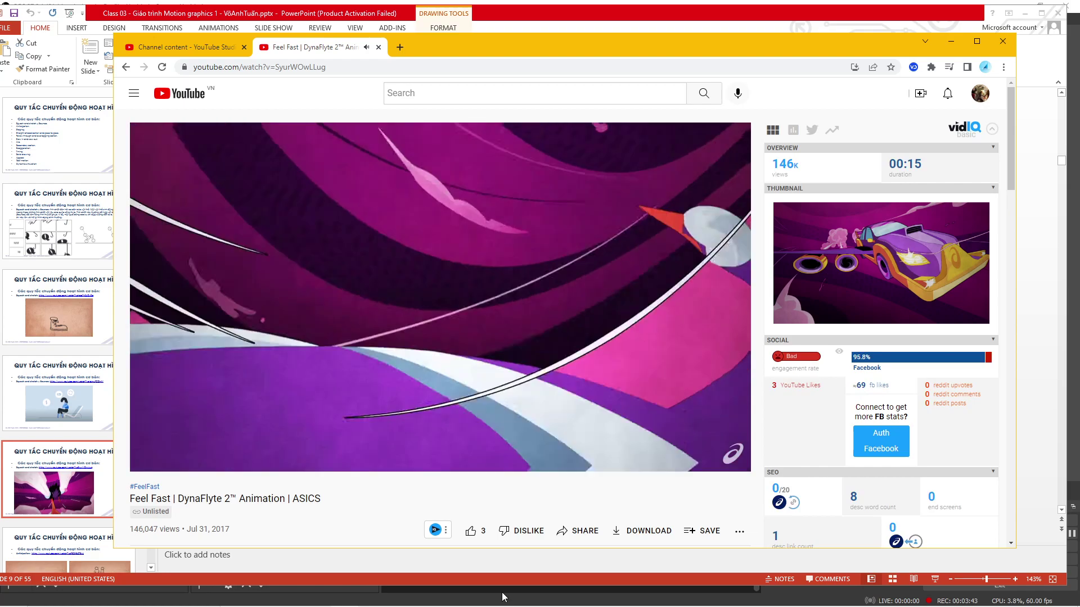
# Restart the Feel Fast video, pause it at 0:11 on the runner scene, and return to slide 9
pyautogui.click(502, 592)
pyautogui.click(502, 597)
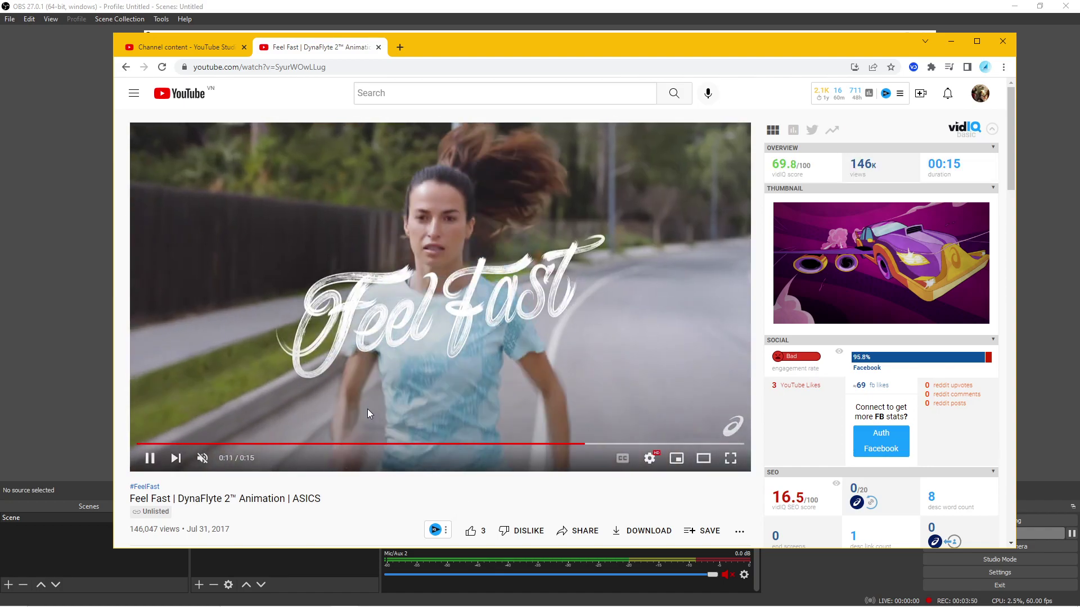
pyautogui.click(187, 444)
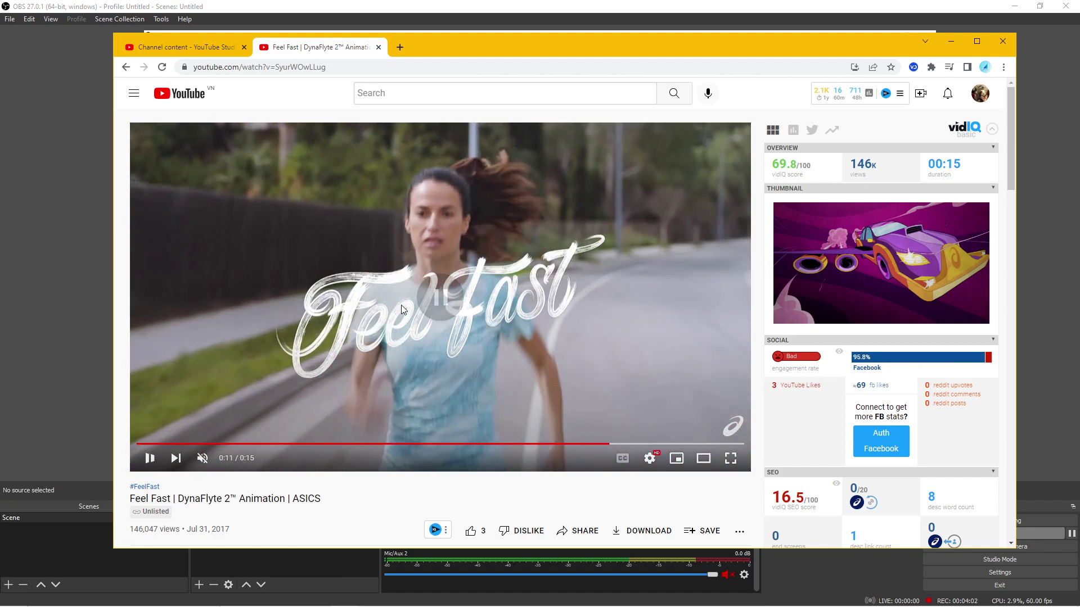
pyautogui.click(460, 402)
pyautogui.moveTo(397, 601)
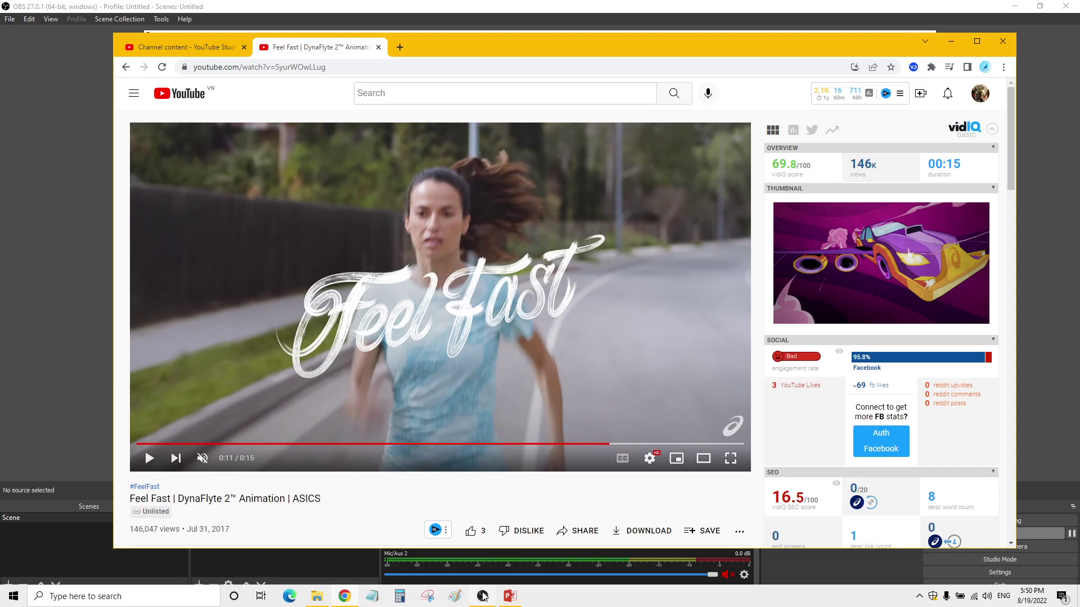
pyautogui.click(515, 597)
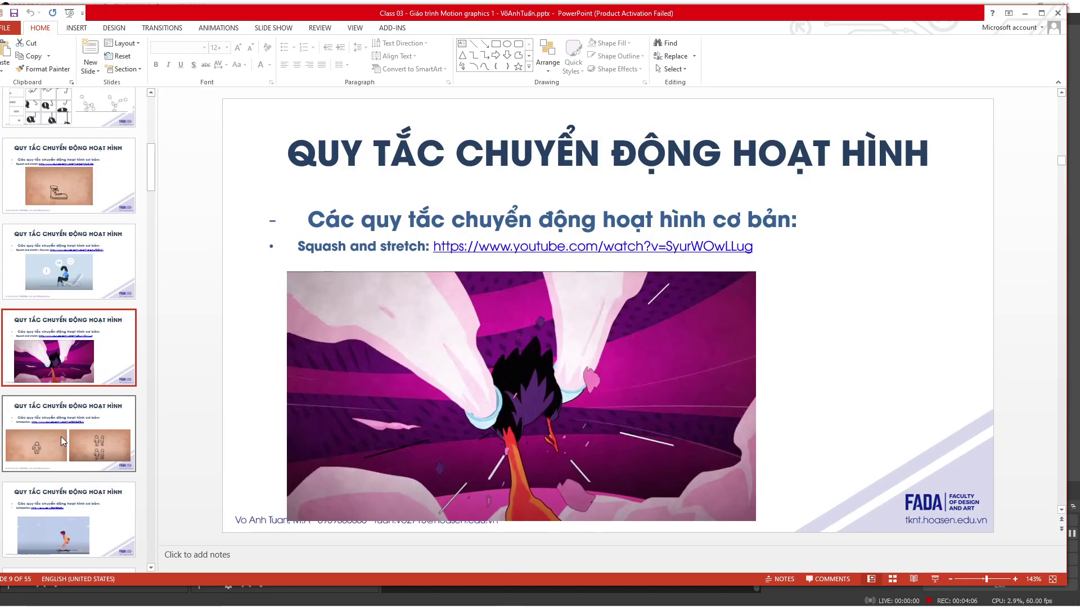
# Play slide 10's two Anticipation clips in Reading View, then exit to the editor
pyautogui.click(62, 430)
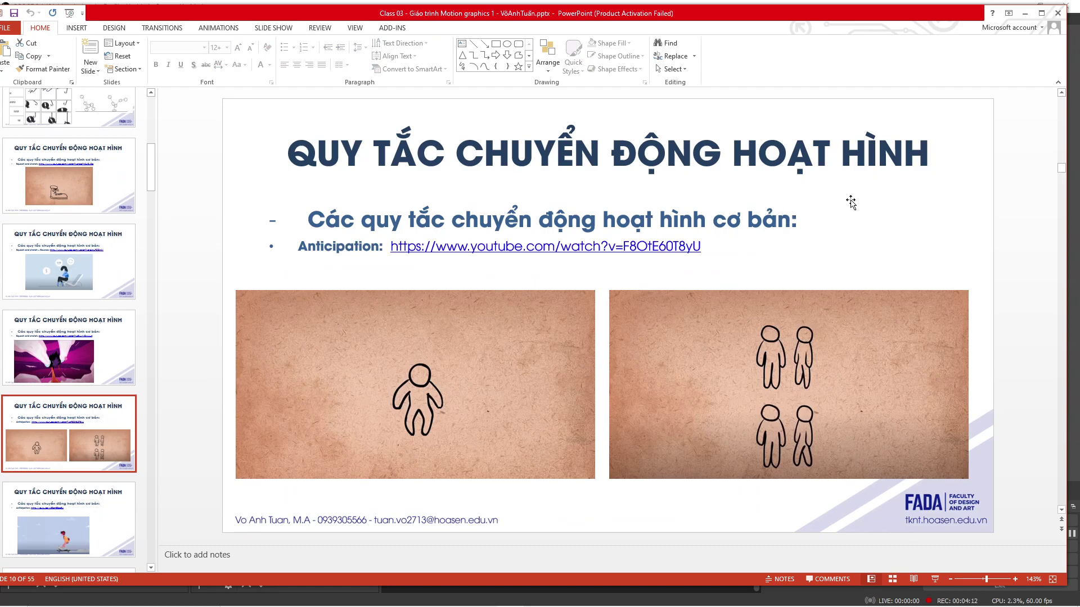
pyautogui.click(915, 580)
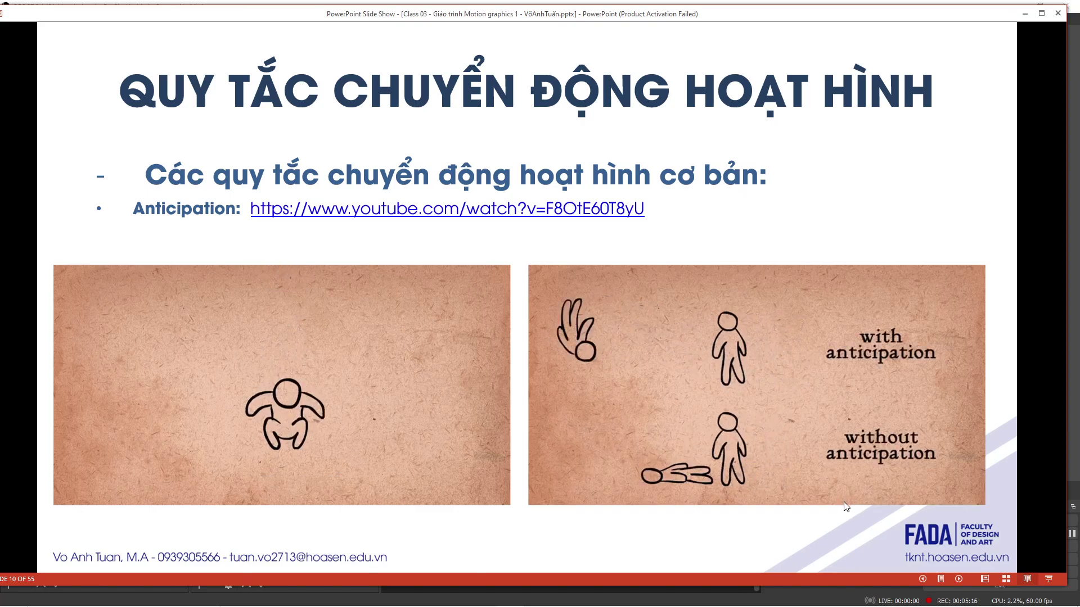
pyautogui.press('Escape')
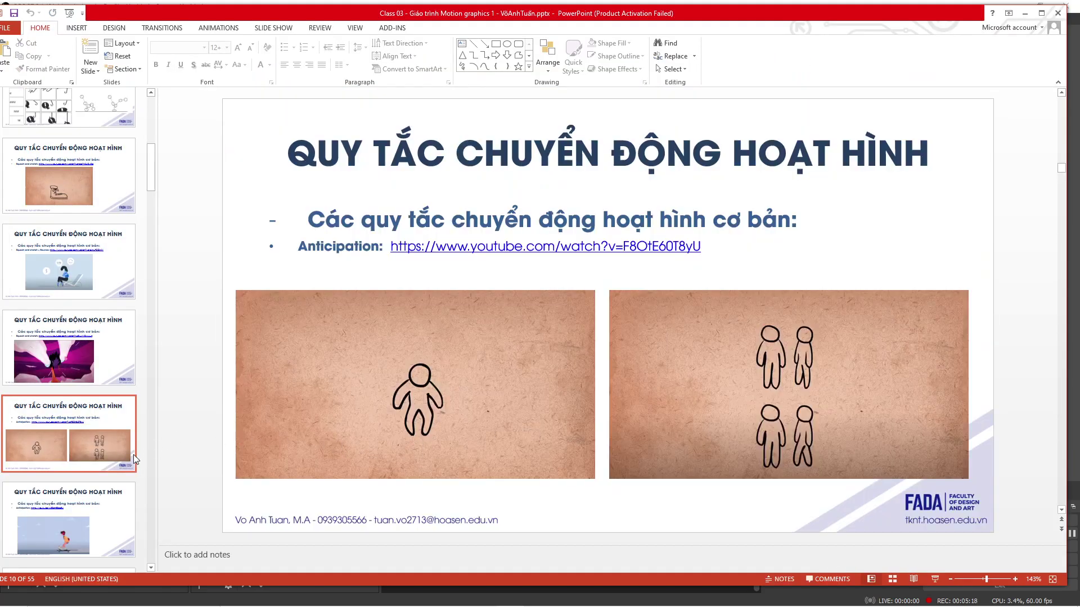
# Go to slide 11 and load its Anticipation link, Skater Girl Timelapse, in Chrome
pyautogui.click(66, 529)
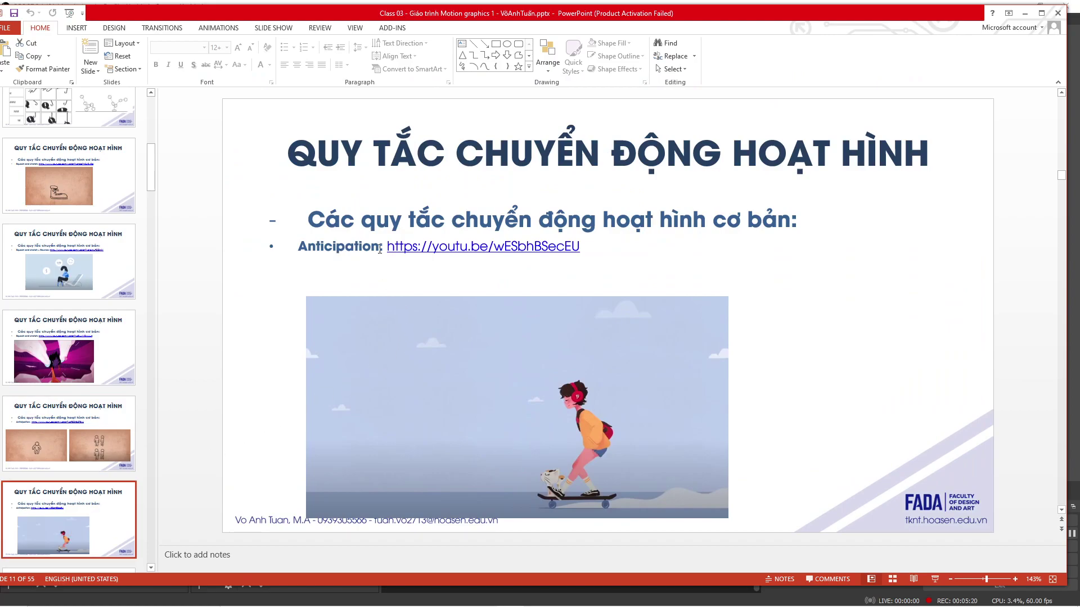
pyautogui.click(386, 248)
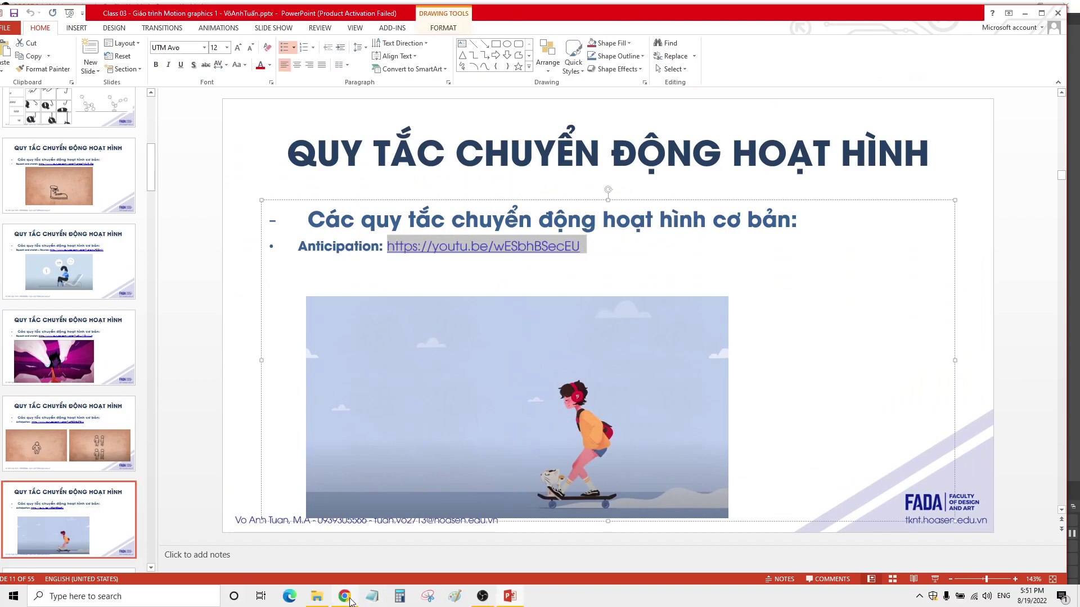
pyautogui.click(353, 602)
pyautogui.click(372, 65)
pyautogui.hotkey('ctrl', 'v')
pyautogui.press('Return')
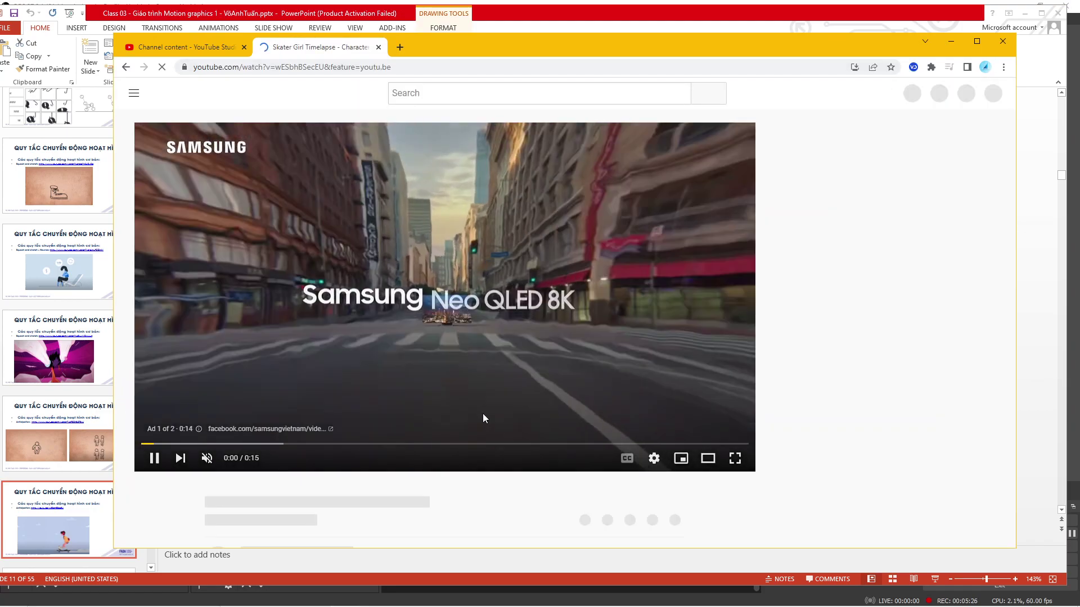
# Play the Skater Girl Timelapse to 0:28, pause it, and return to slide 11
pyautogui.click(67, 520)
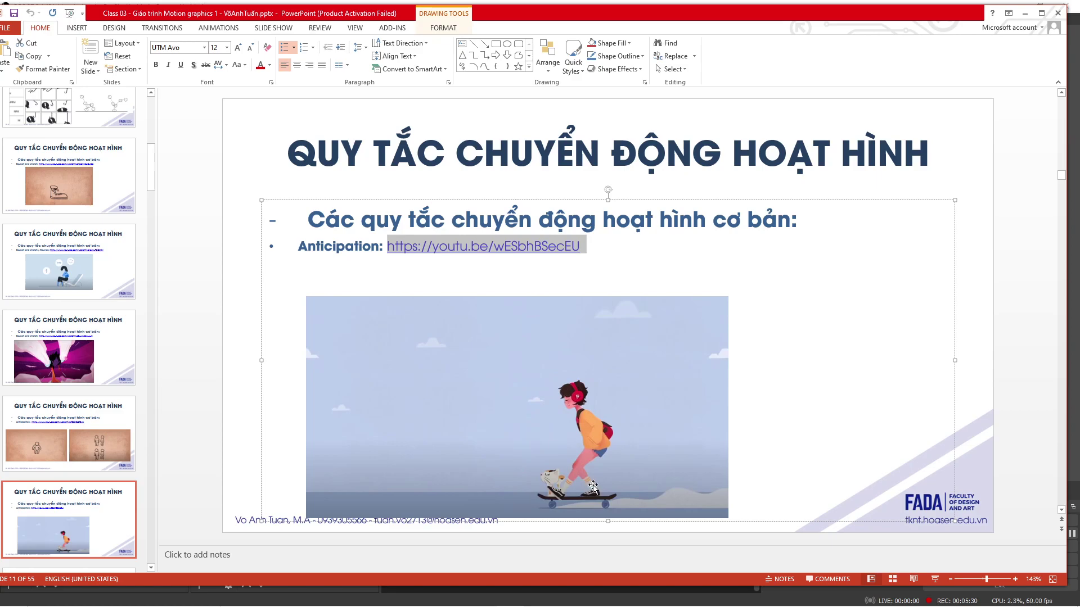
pyautogui.moveTo(417, 601)
pyautogui.click(349, 600)
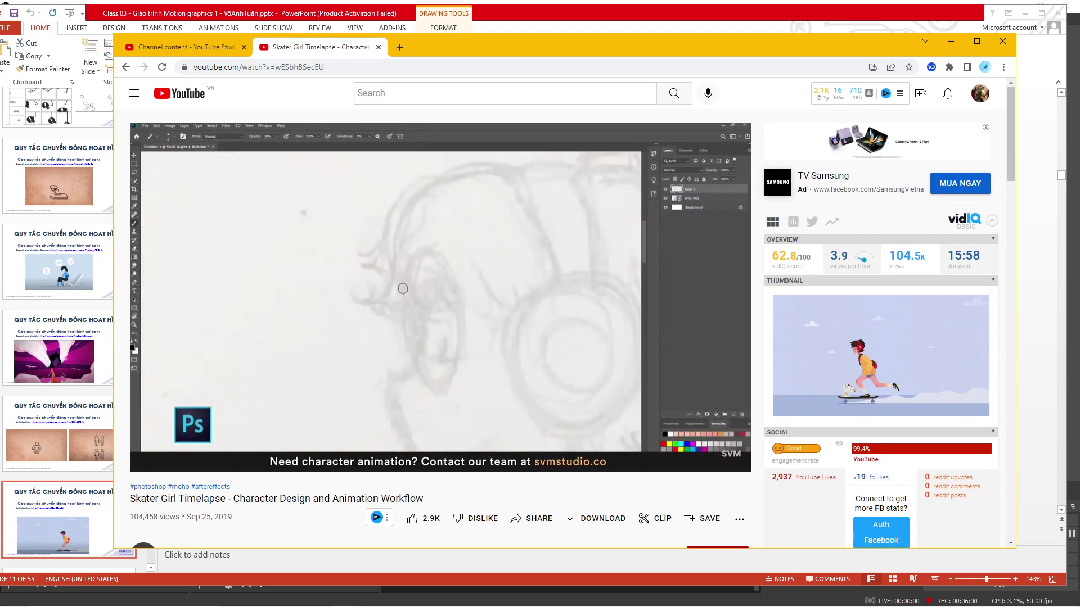
pyautogui.click(148, 457)
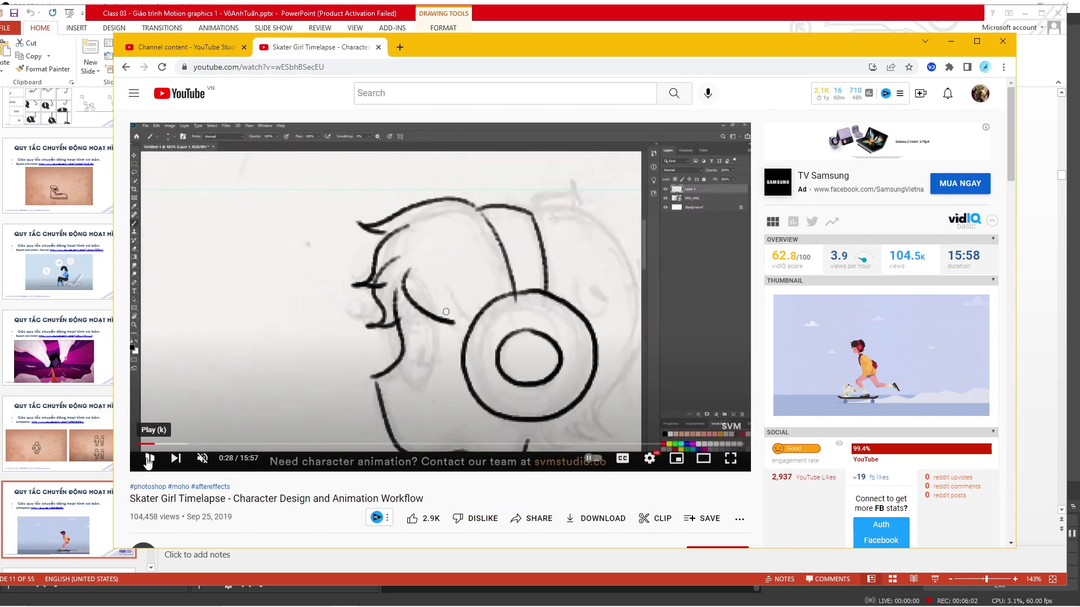
pyautogui.click(92, 513)
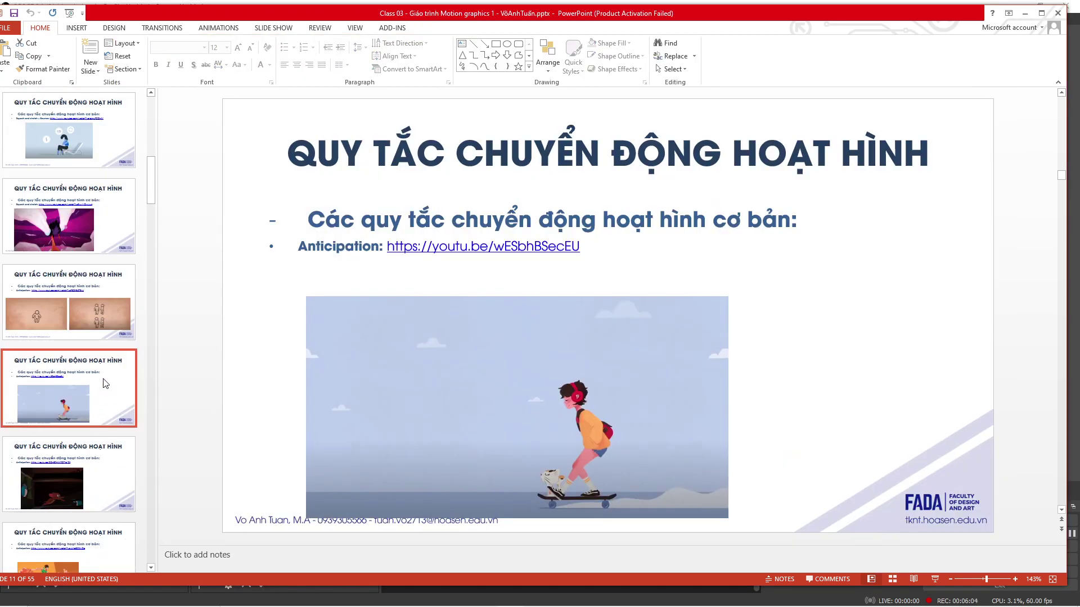
# Select slide 12's Tom & Jerry Anticipation link text and switch over to Chrome
pyautogui.scroll(-1, 88, 392)
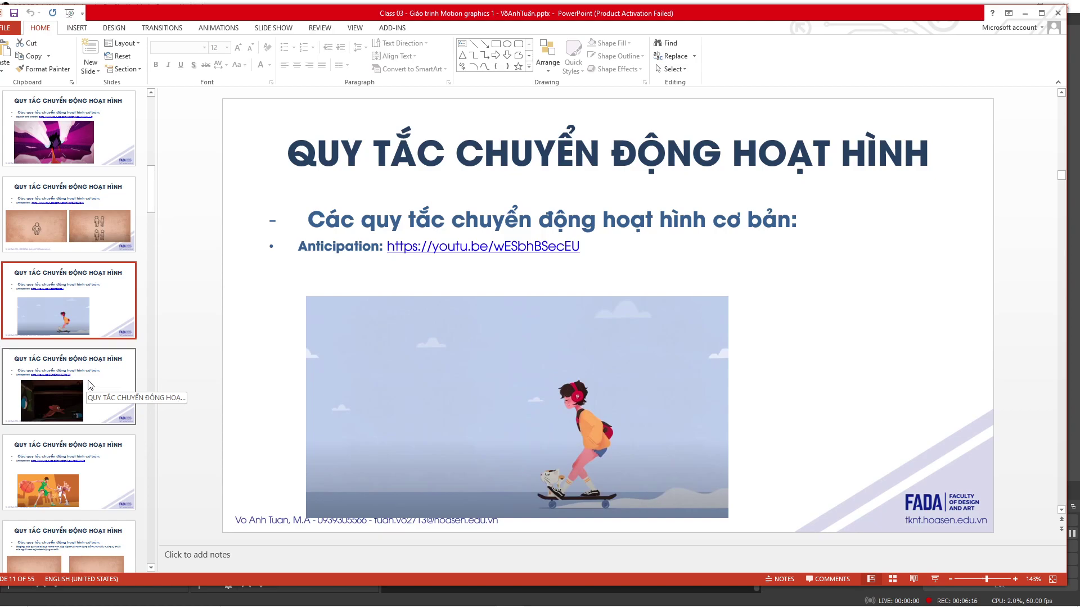
pyautogui.click(90, 384)
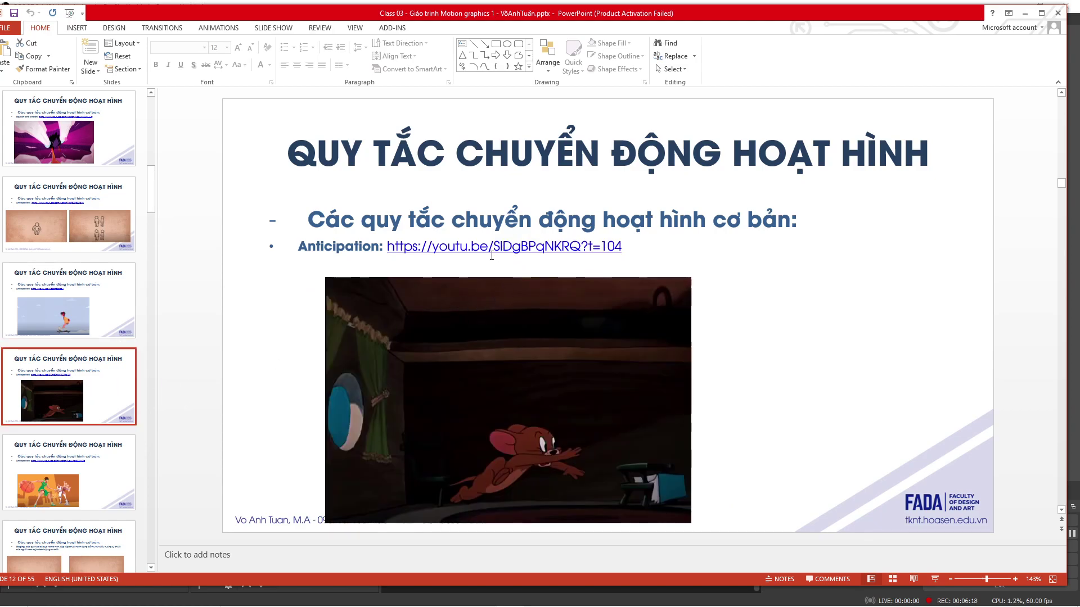
pyautogui.moveTo(392, 251); pyautogui.dragTo(490, 246)
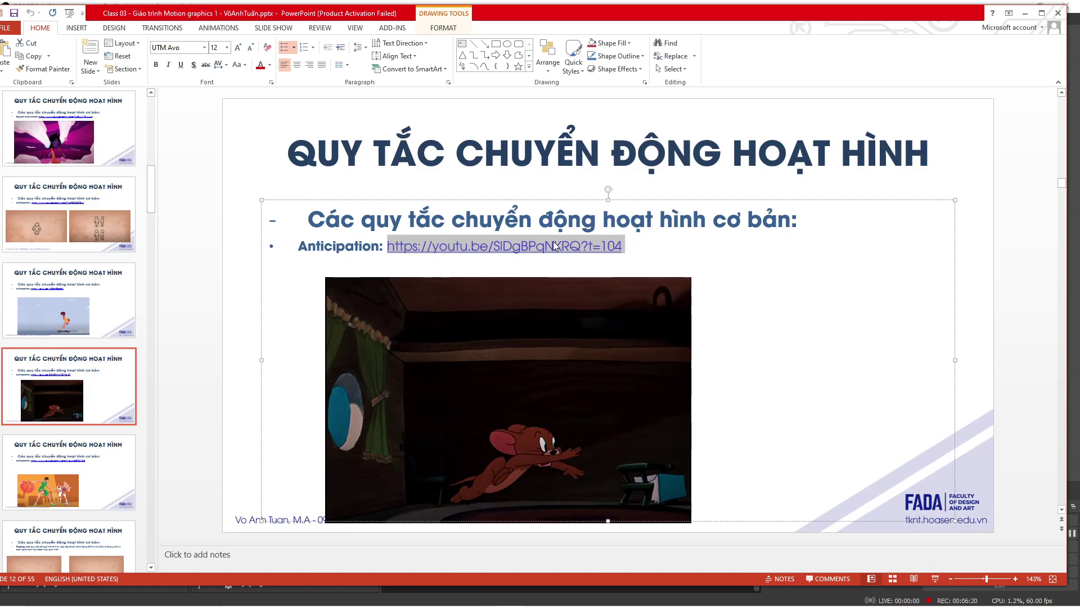
pyautogui.click(344, 596)
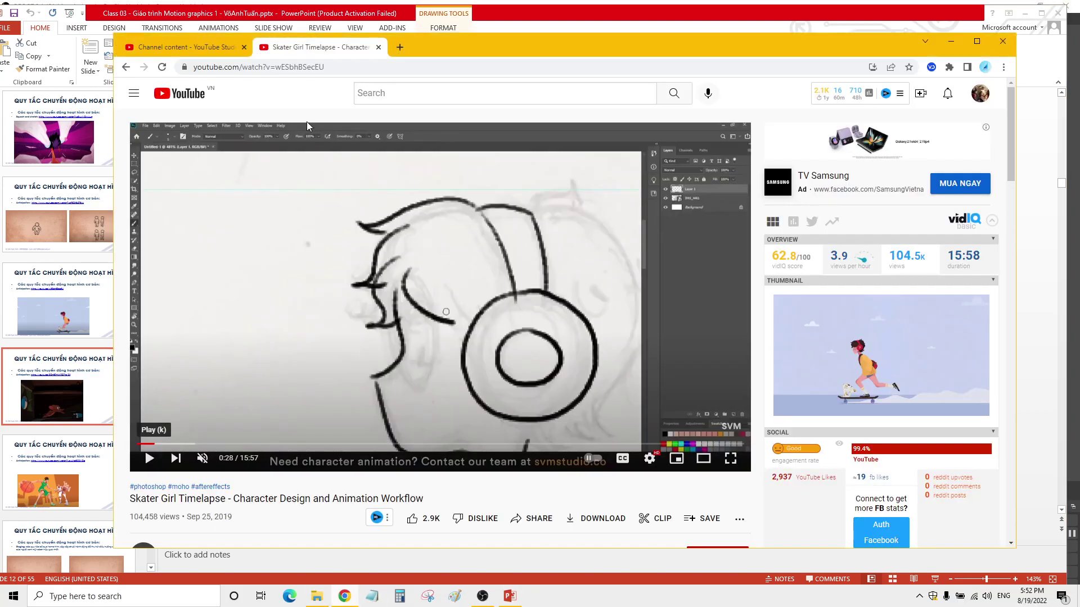
# Paste the Tom & Jerry link into Chrome's address bar and load the video
pyautogui.click(334, 67)
pyautogui.write('https://youtu.be/SIDgBPqNKRQ?t=104')
pyautogui.press('Return')
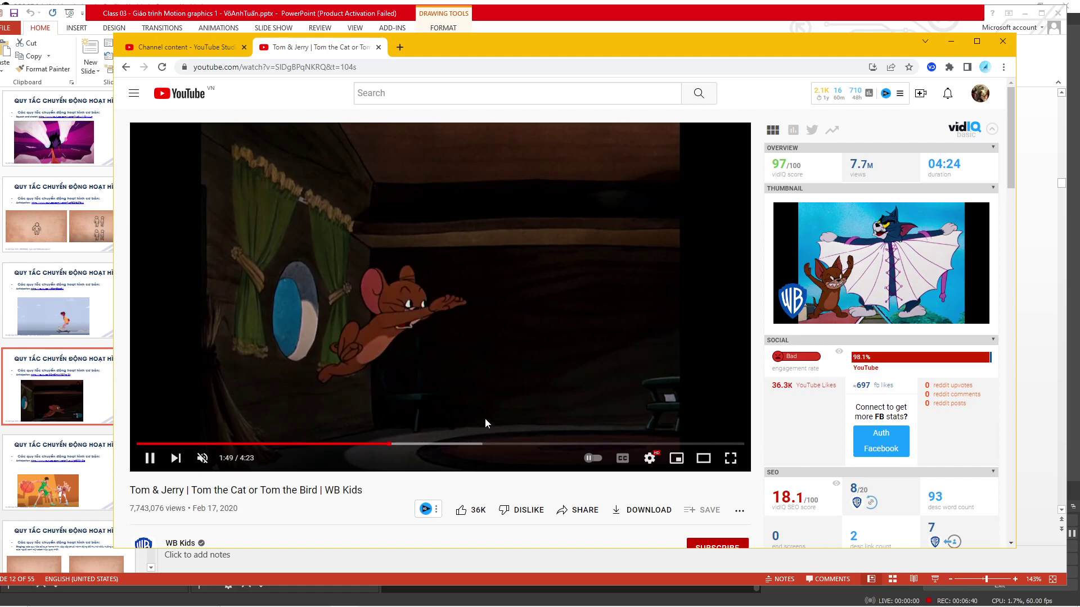
# Pause the clip on Jerry's anticipation pose at about 1:51, then minimize Chrome
pyautogui.click(527, 409)
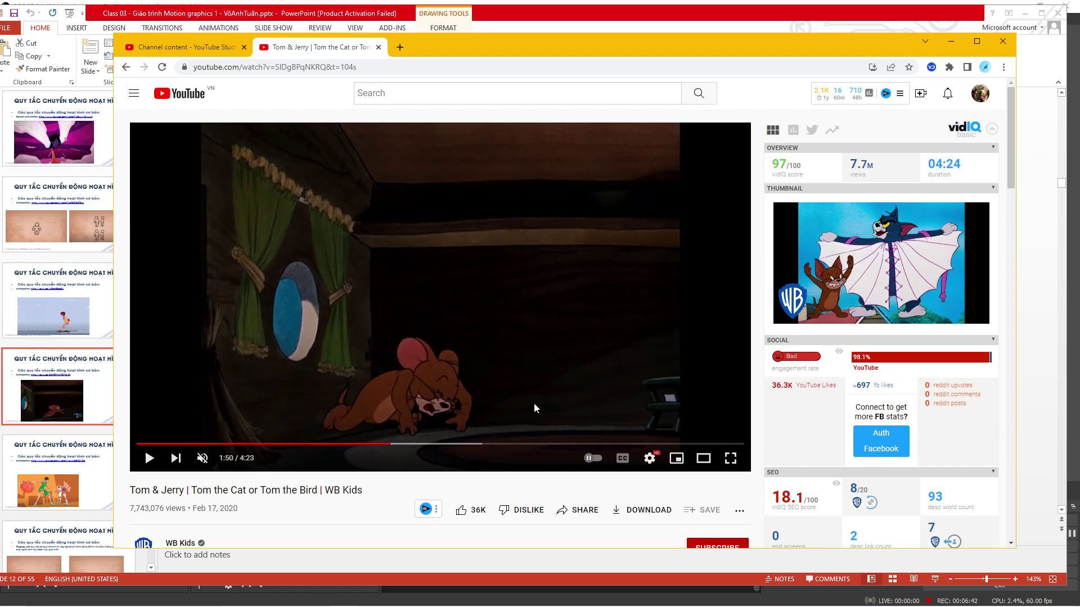
pyautogui.click(534, 402)
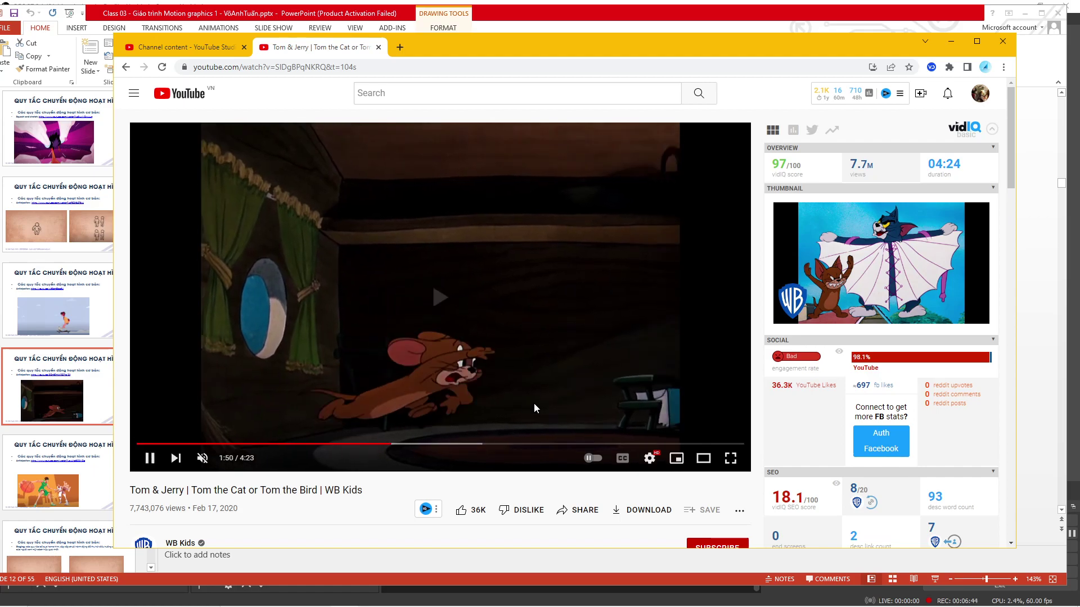
pyautogui.click(469, 353)
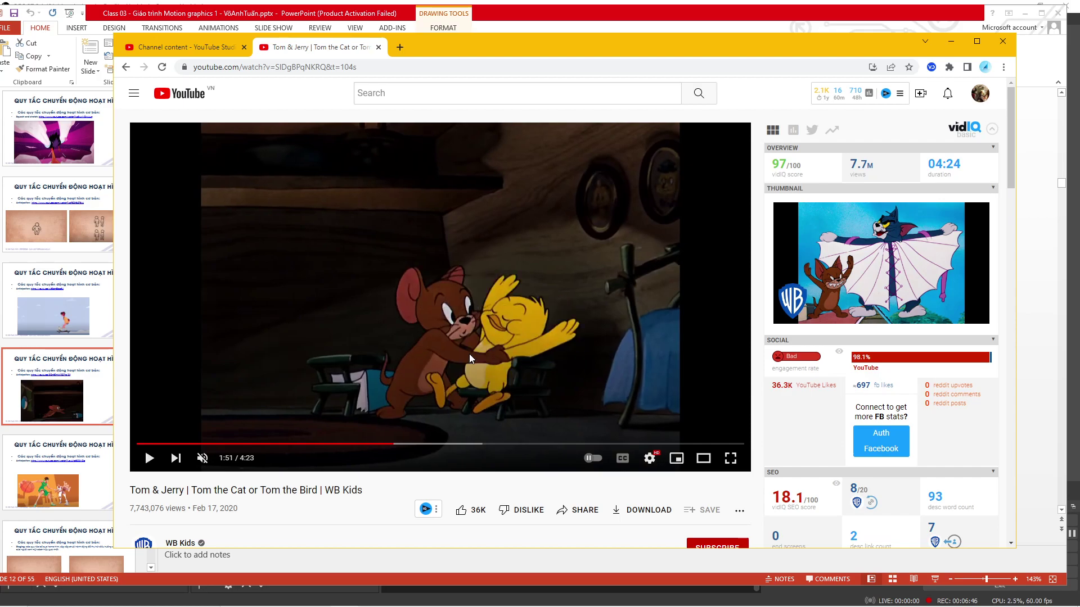
pyautogui.click(79, 487)
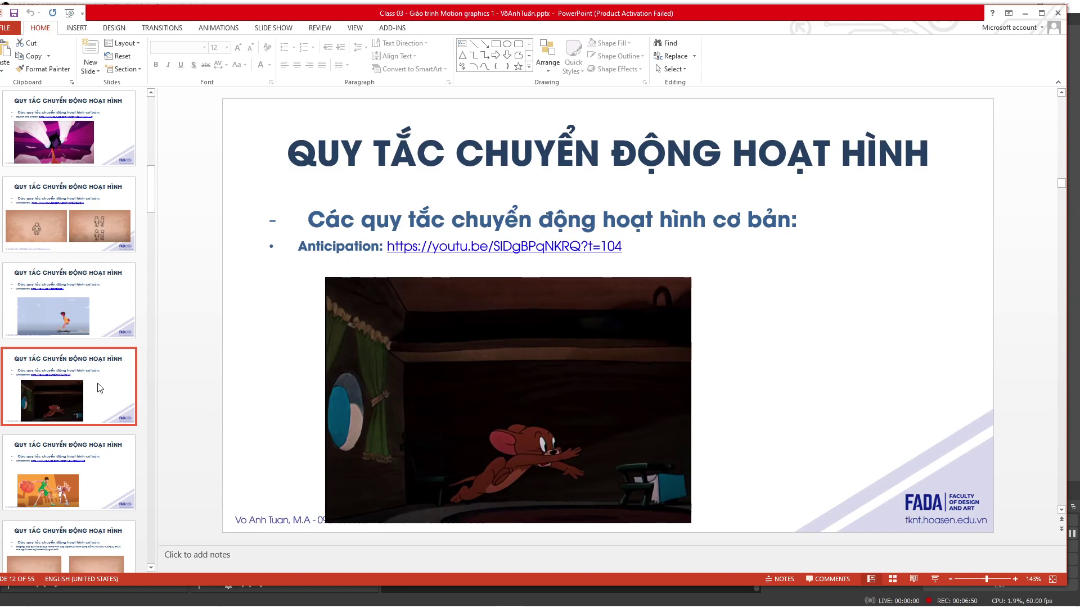
# Go to the basketball slide 13 and scroll the thumbnails down to Staging slide 14
pyautogui.click(96, 480)
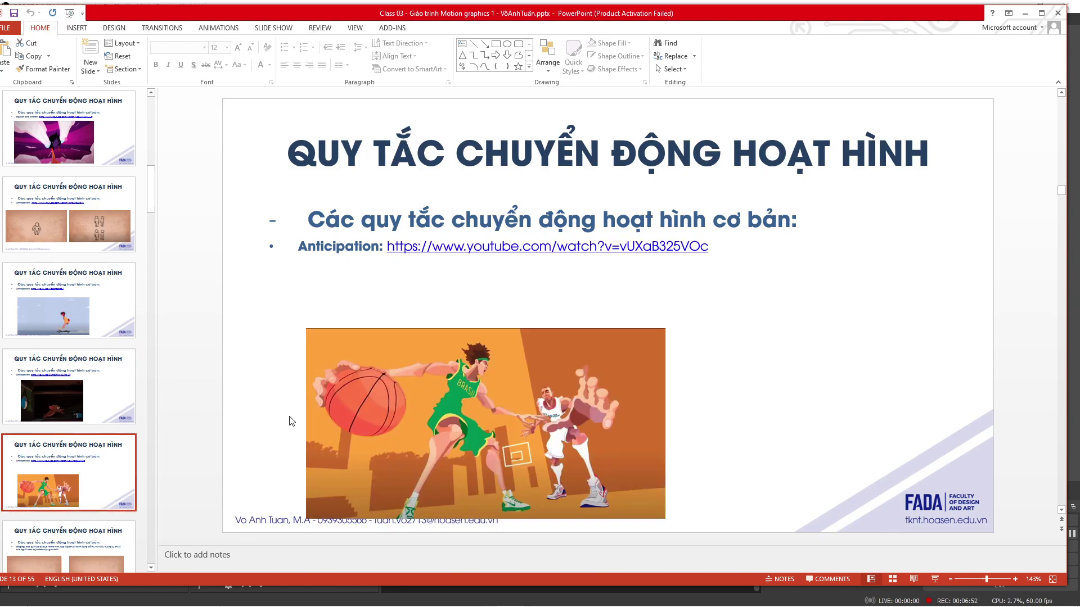
pyautogui.scroll(-1, 292, 421)
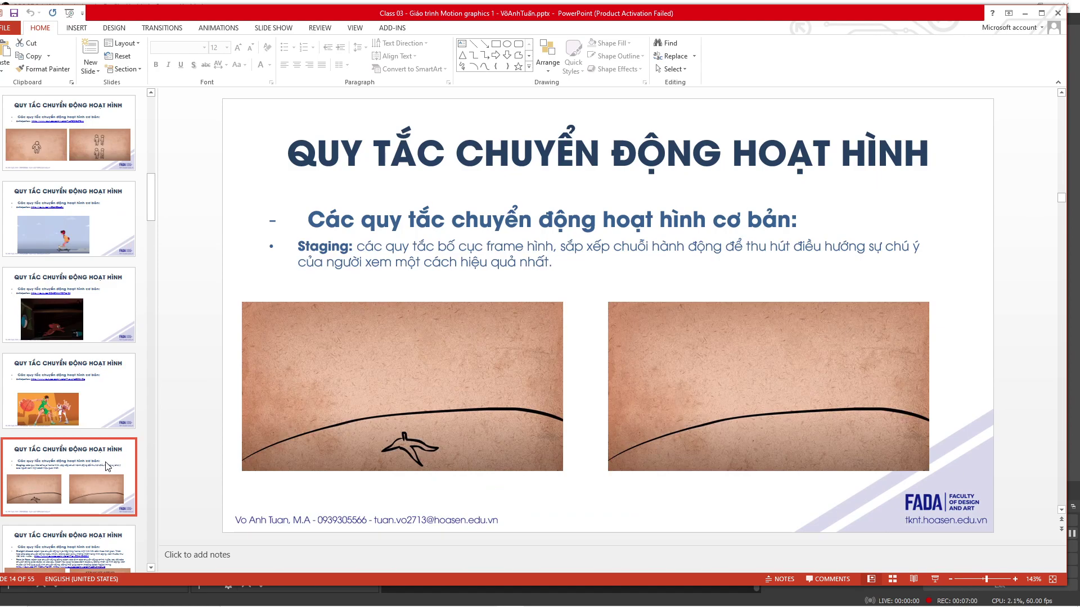
# Show Staging slide 14 in Reading View so its stick-figure animations play
pyautogui.click(912, 578)
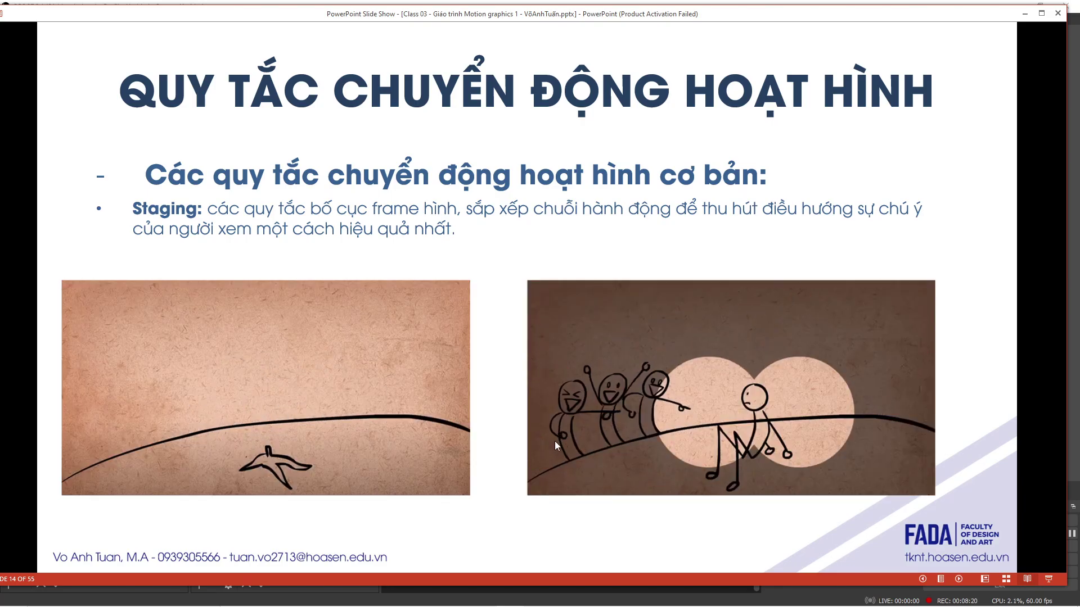
# Advance through slides 15 and 16, then exit Reading View with Esc
pyautogui.click(575, 436)
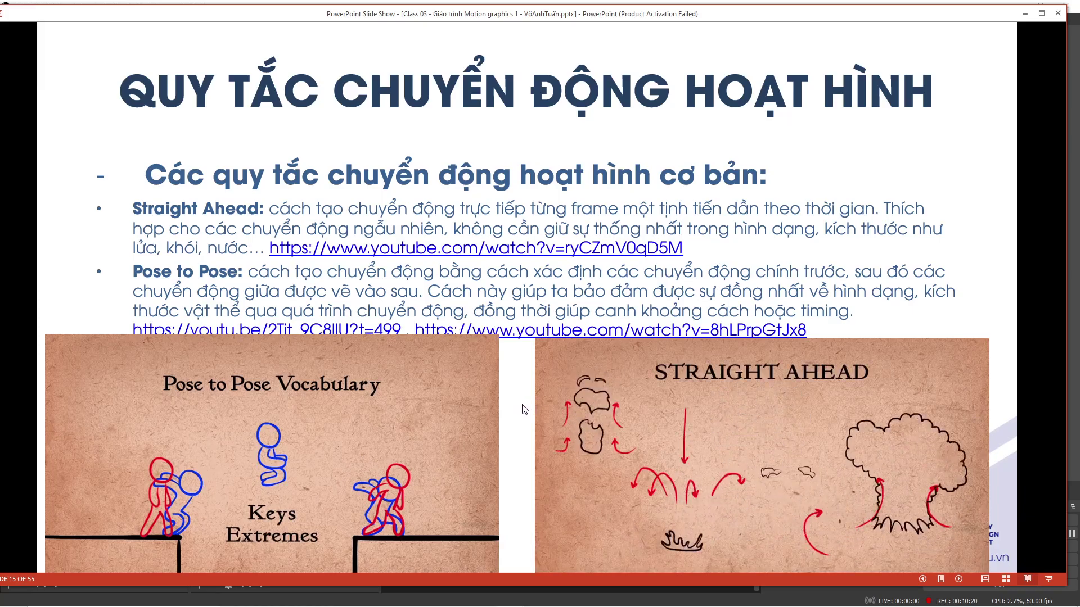
pyautogui.click(511, 417)
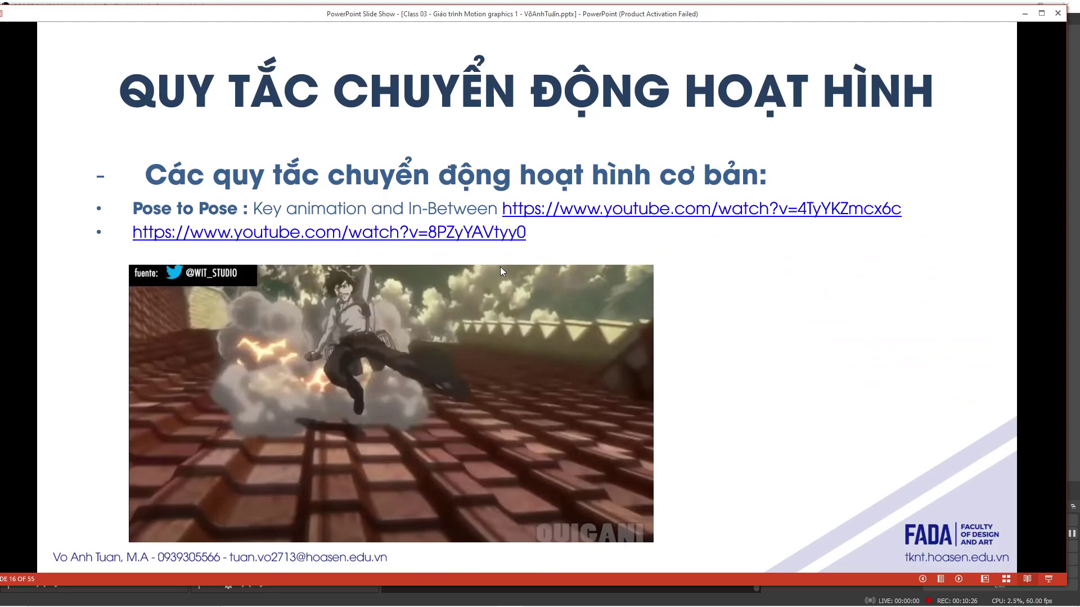
pyautogui.press('Escape')
# Select the first YouTube link on Pose to Pose slide 16 and switch to Chrome
pyautogui.press('Down')
pyautogui.press('Down')
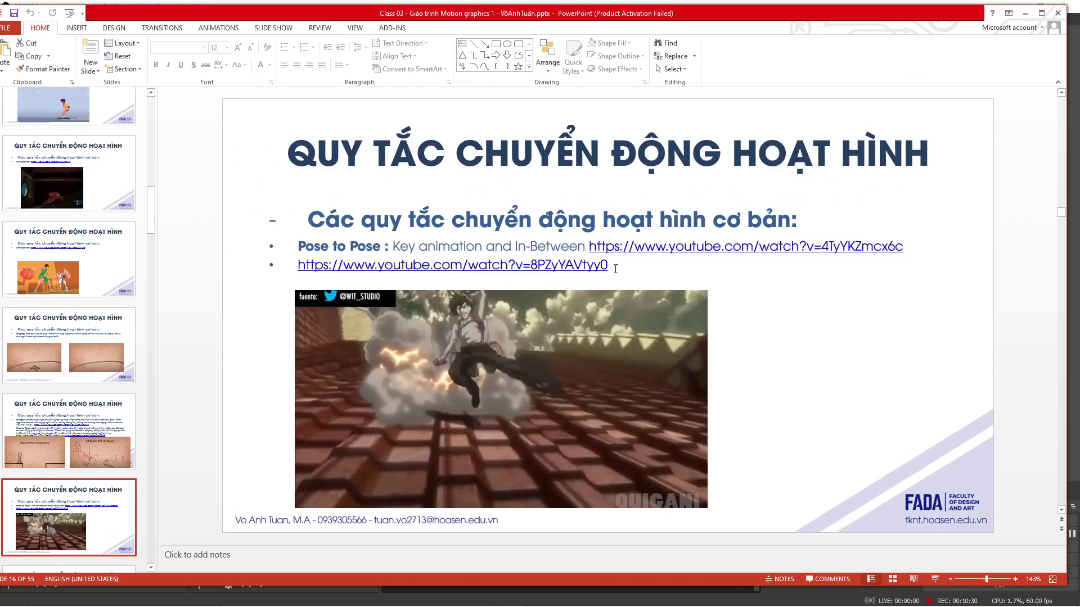
pyautogui.moveTo(593, 248); pyautogui.dragTo(861, 237)
pyautogui.hotkey('ctrl', 'c')
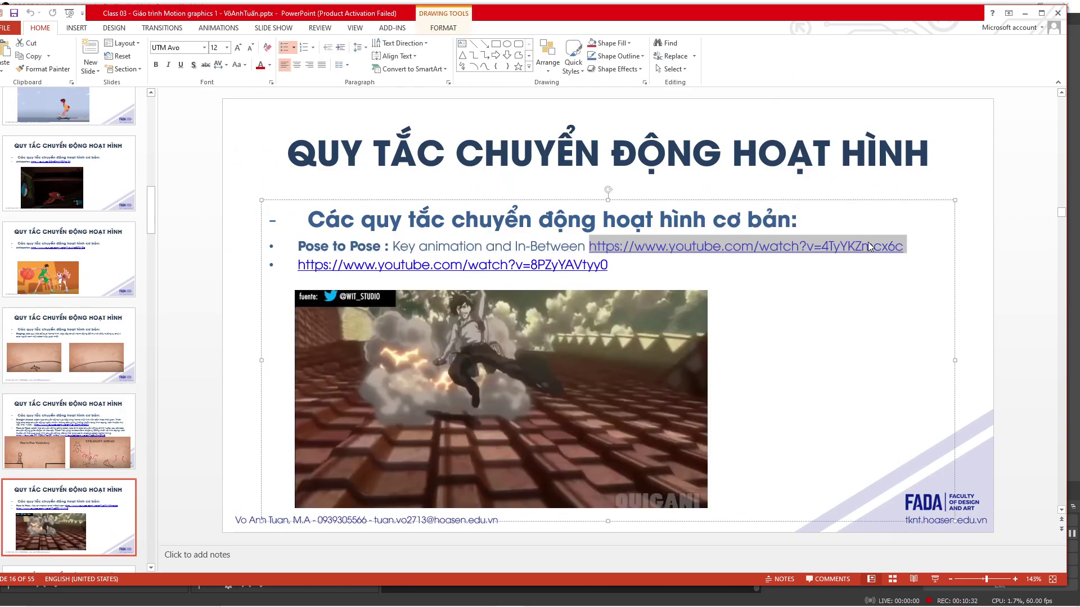
pyautogui.moveTo(406, 594)
pyautogui.click(344, 597)
# Paste the link into the address bar to load 'Key animation: Levi vs Kenny scene'
pyautogui.click(376, 67)
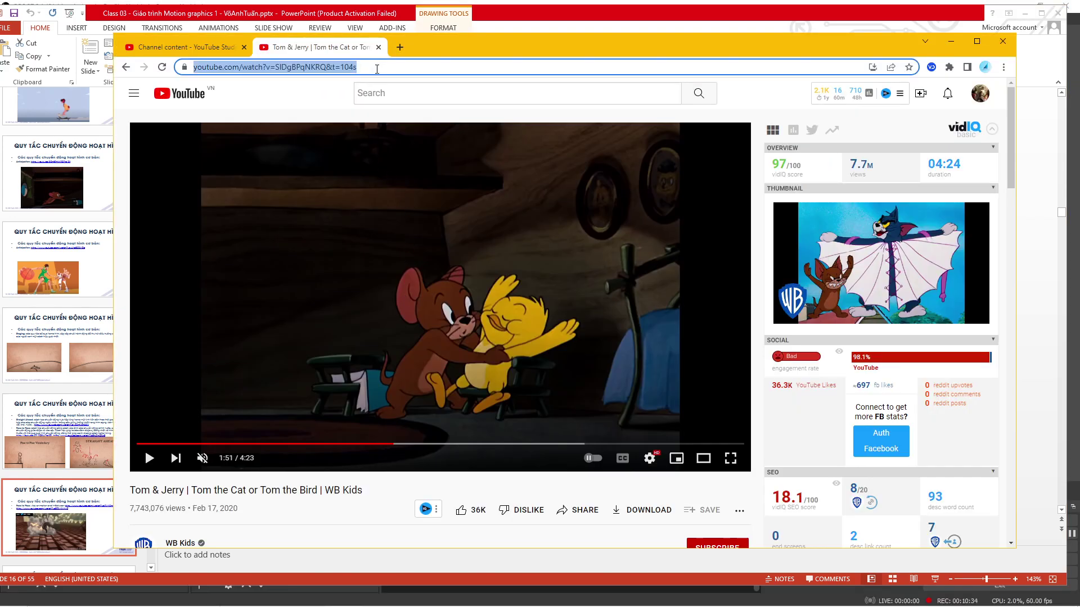
pyautogui.hotkey('ctrl', 'v')
pyautogui.press('Return')
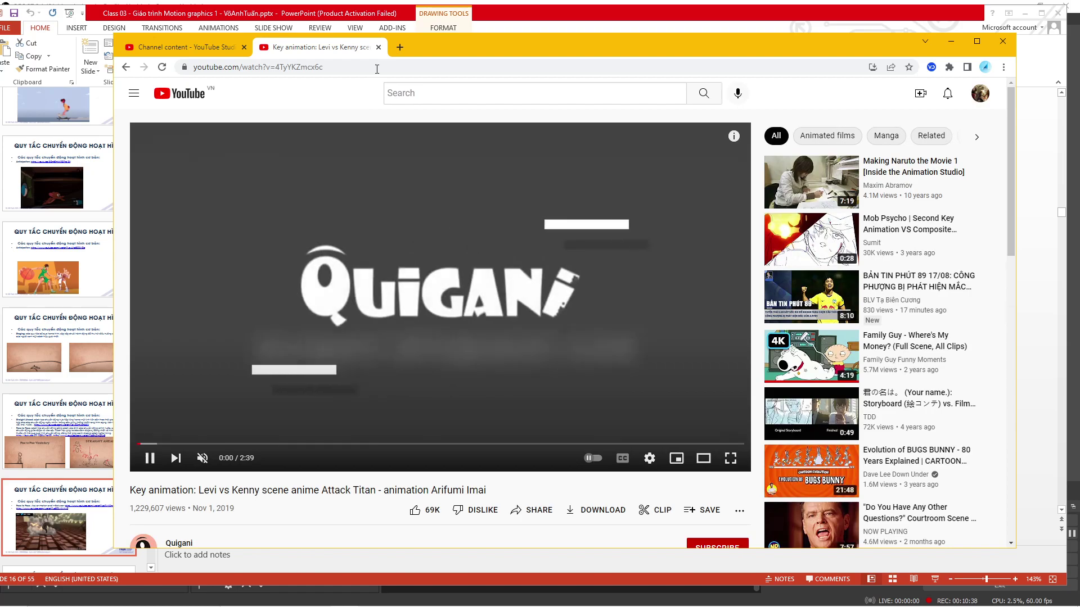
# Watch Levi vs Kenny in theater mode, jumping to about 0:41, 0:55 and 1:43, then minimize Chrome
pyautogui.click(703, 458)
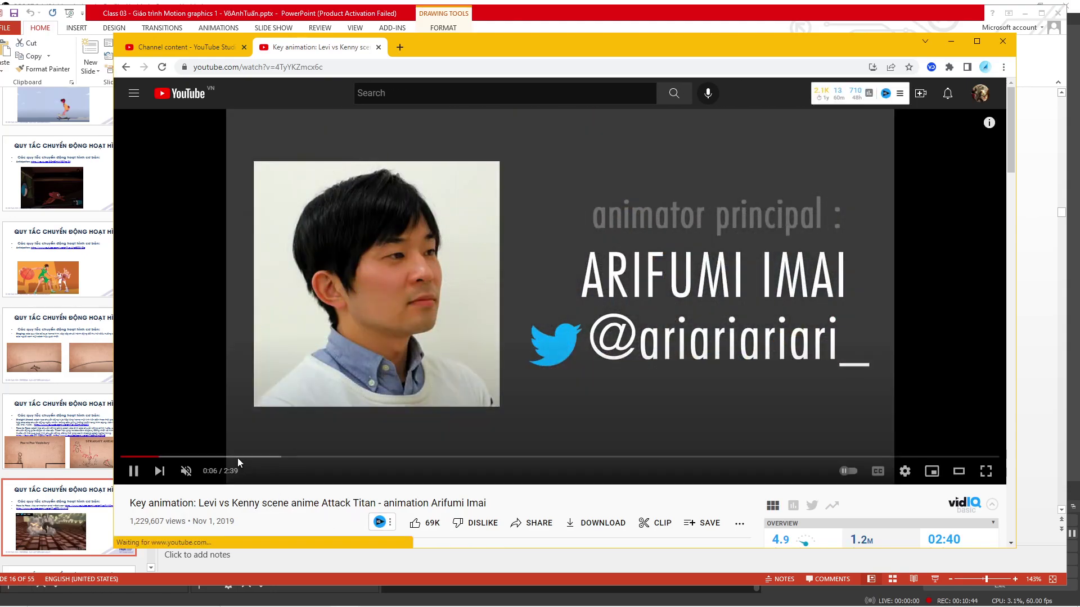
pyautogui.click(181, 457)
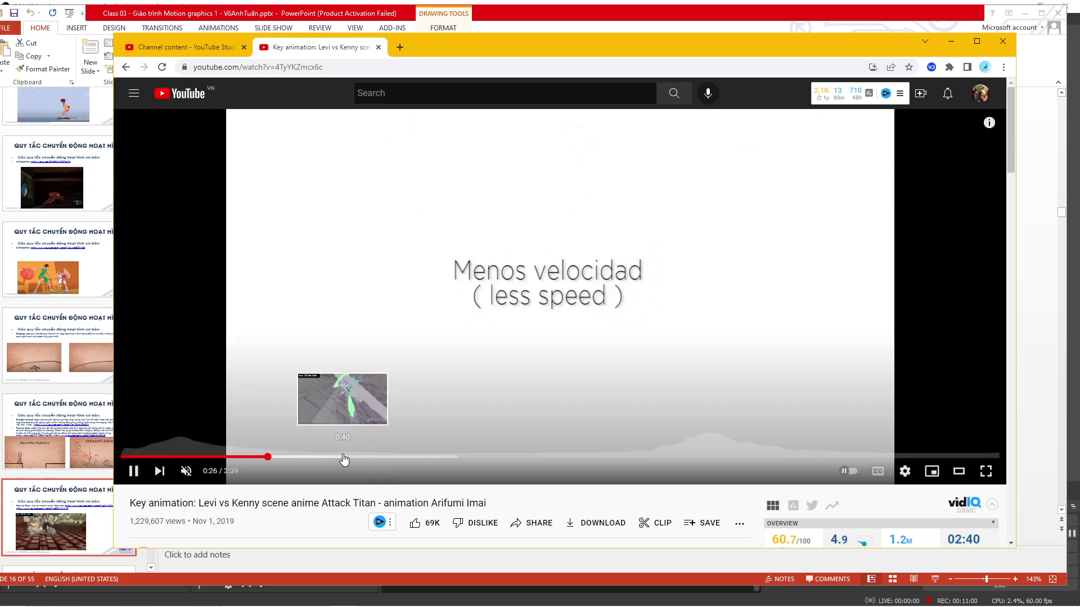
pyautogui.click(349, 456)
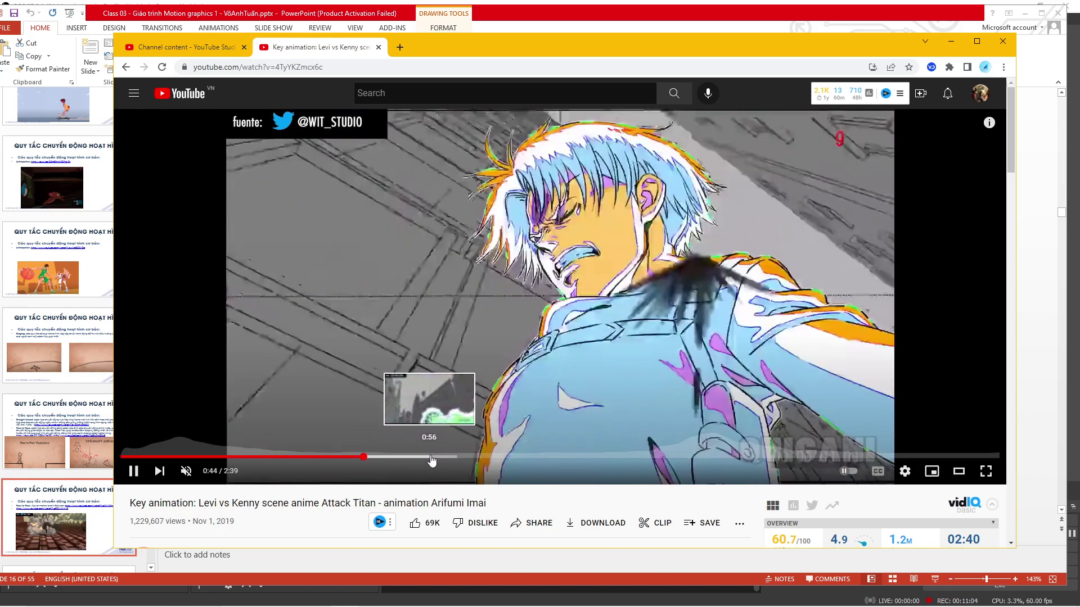
pyautogui.click(428, 457)
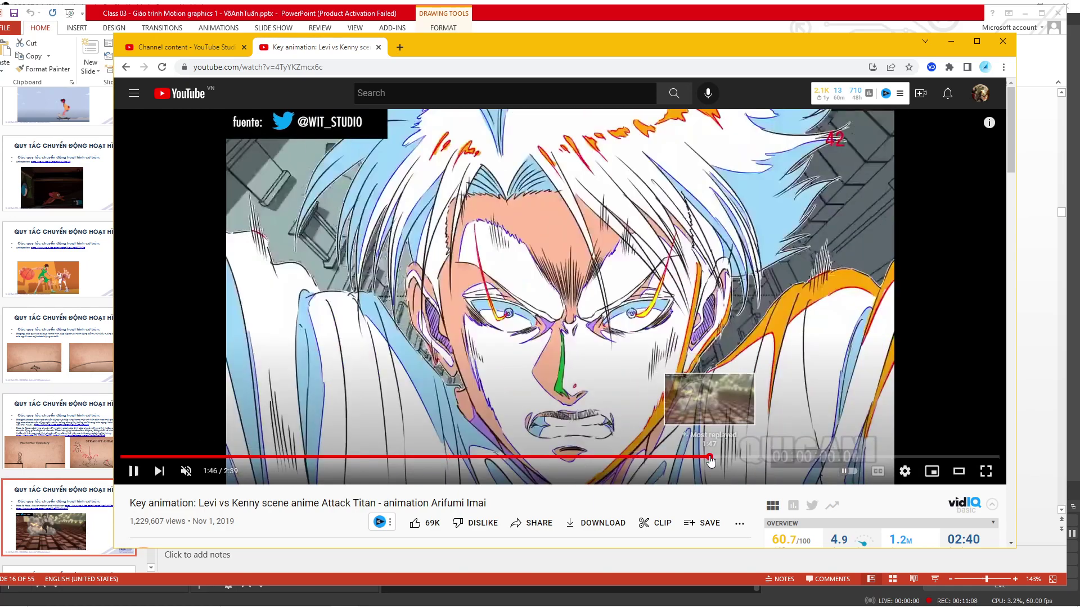
pyautogui.click(695, 458)
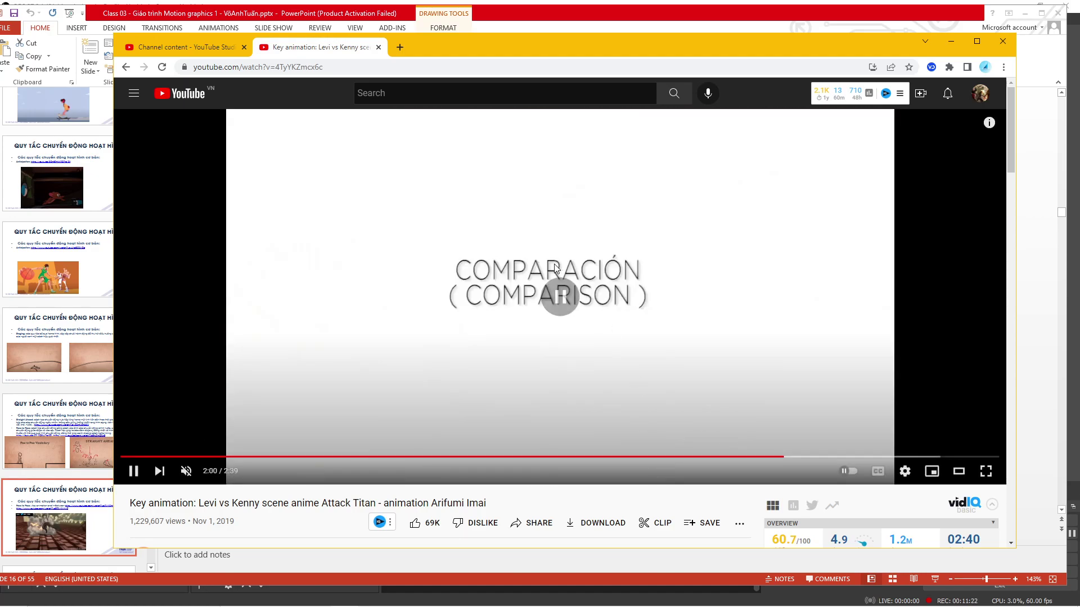
pyautogui.click(8, 450)
pyautogui.scroll(-4, 93, 378)
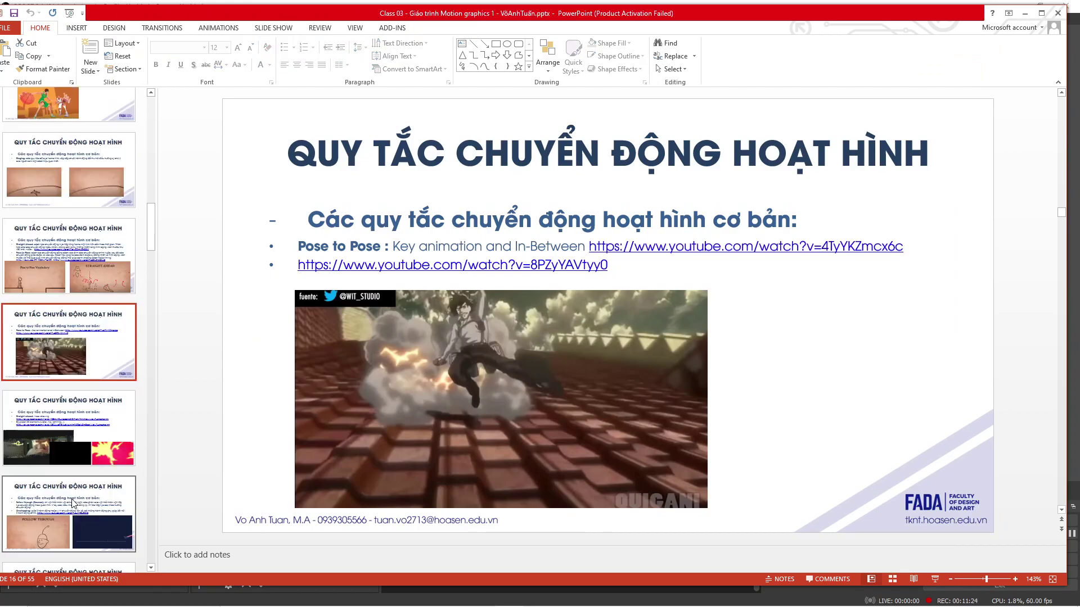
# Go past slide 17 to slide 18 and present it in Reading View
pyautogui.click(95, 379)
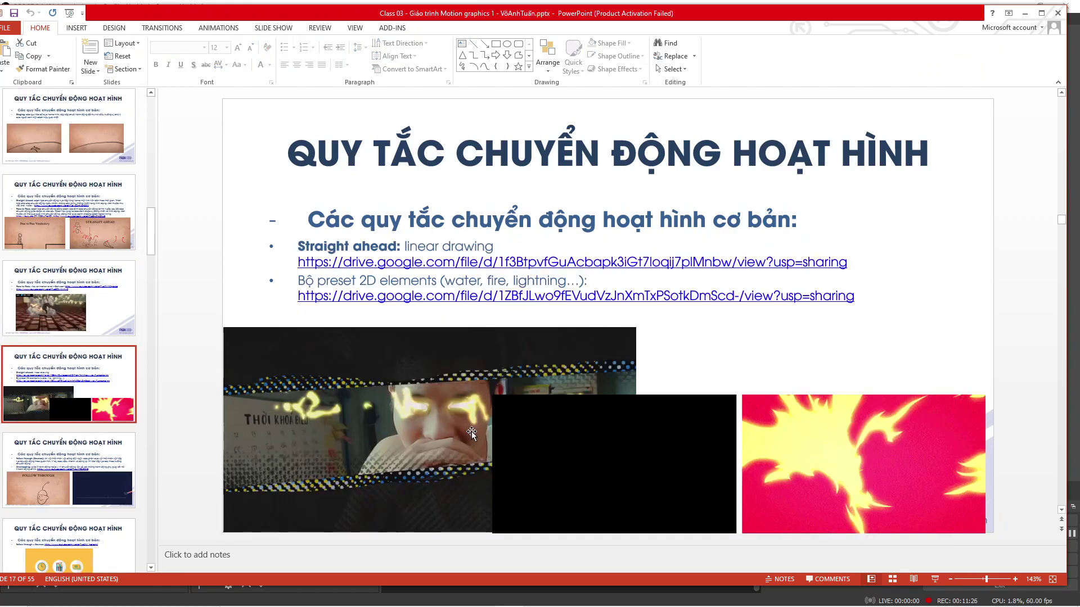
pyautogui.scroll(-1, 61, 452)
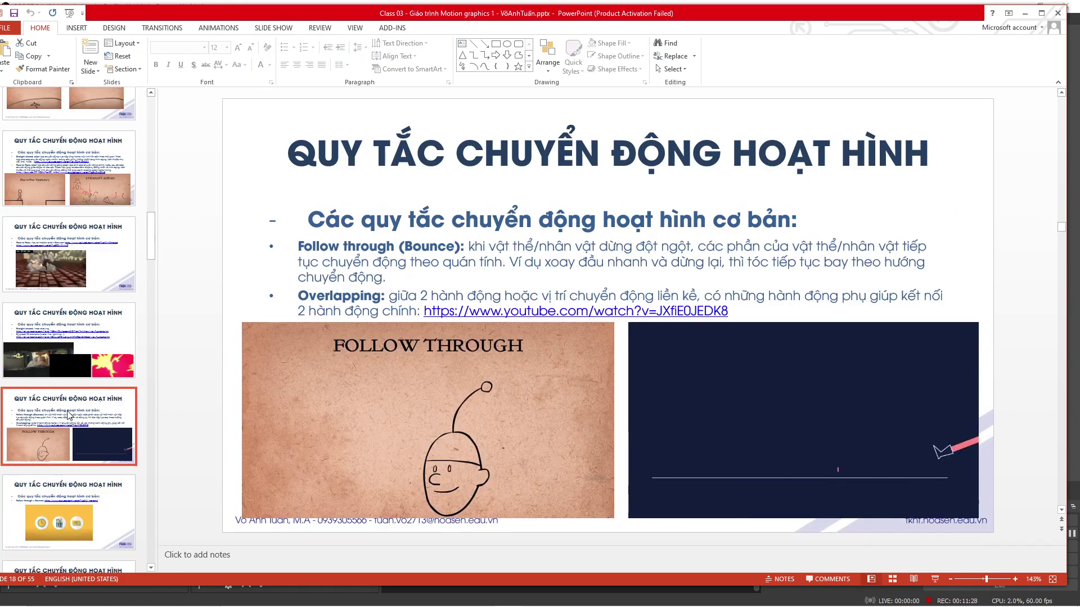
pyautogui.click(912, 579)
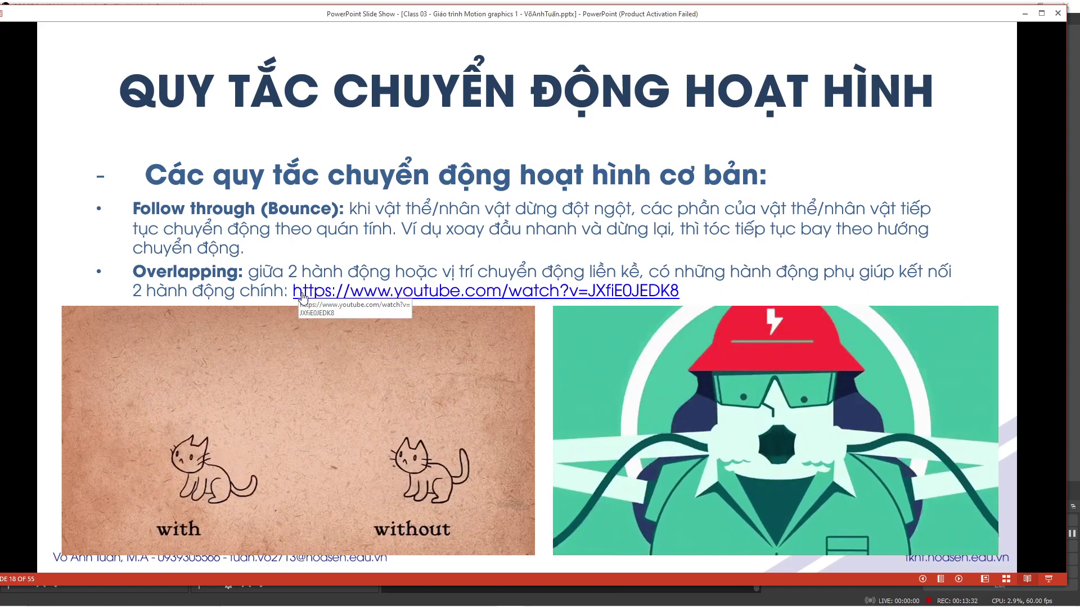
# Step forward and back to slide 18, end the show, and select its Overlapping YouTube link
pyautogui.click(565, 294)
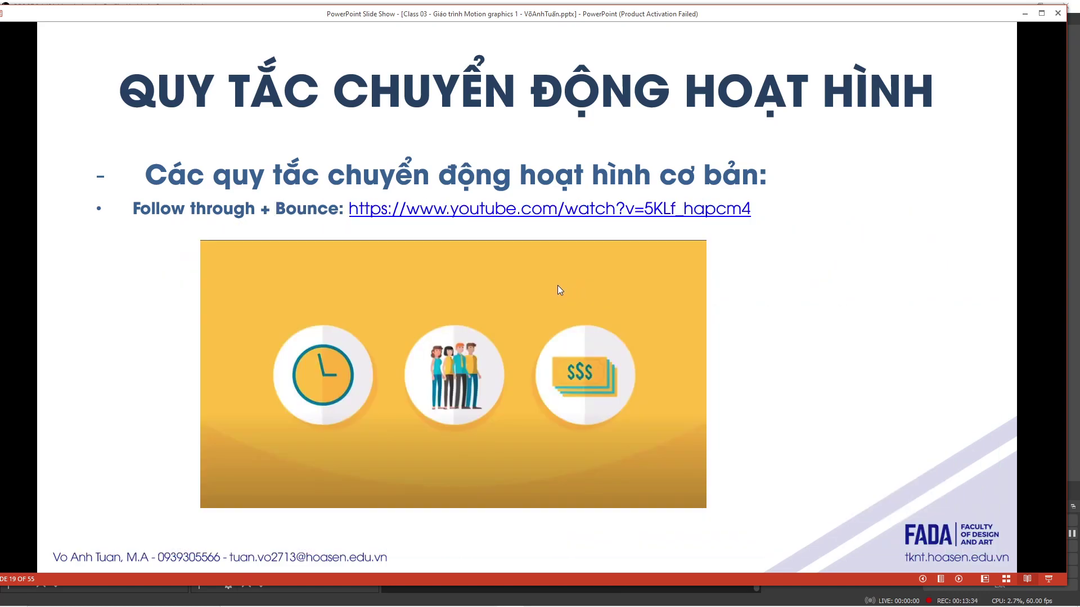
pyautogui.press('Left')
pyautogui.press('Escape')
pyautogui.moveTo(731, 311); pyautogui.dragTo(458, 310)
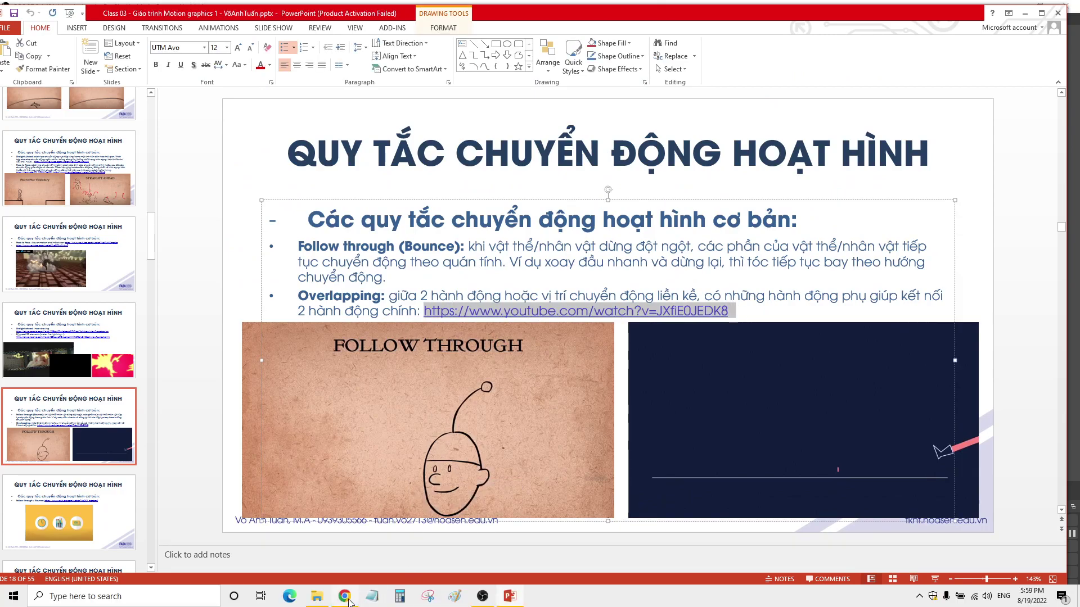
# Paste the Overlapping link into Chrome's address bar and load that video
pyautogui.click(350, 602)
pyautogui.click(394, 67)
pyautogui.write('https://www.youtube.com/watch?v=JXfiE0JEDK8')
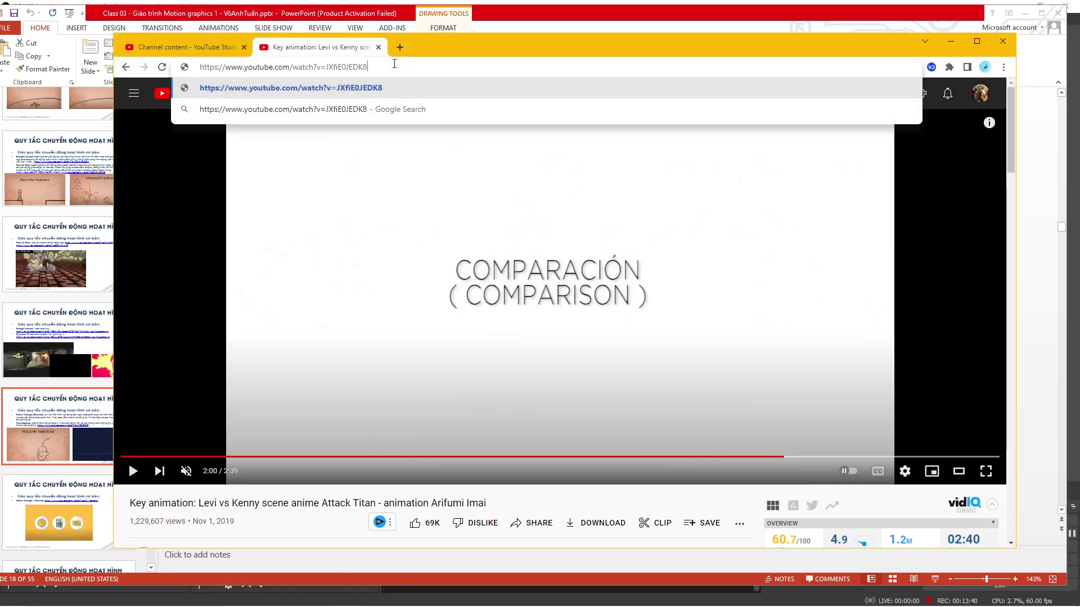
pyautogui.press('Return')
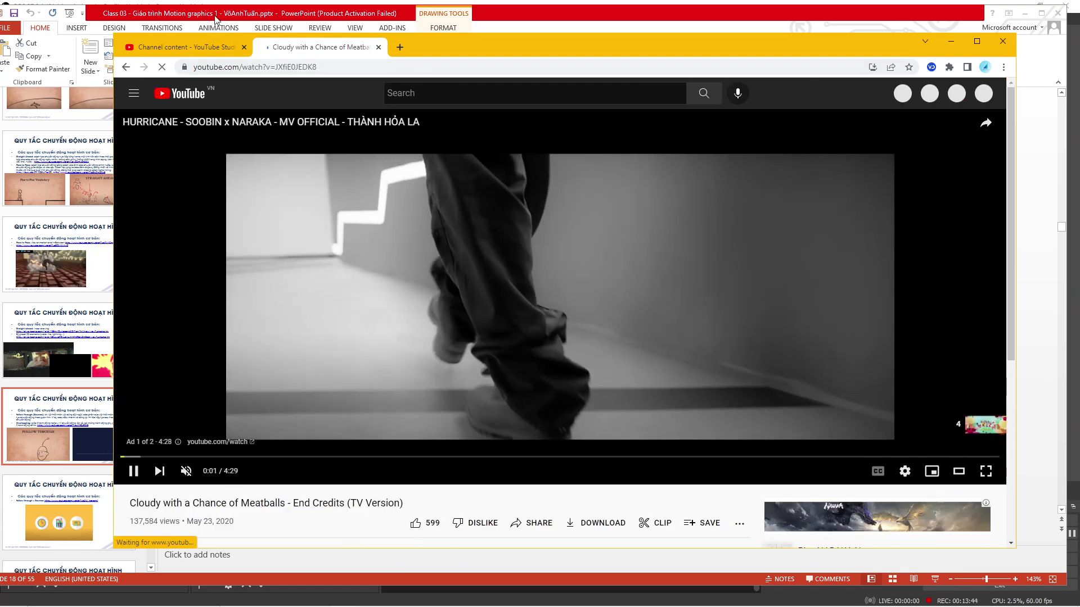
# Back in PowerPoint, select slide 19's Follow through + Bounce link, then open a new Chrome tab
pyautogui.hotkey('alt', 'Tab')
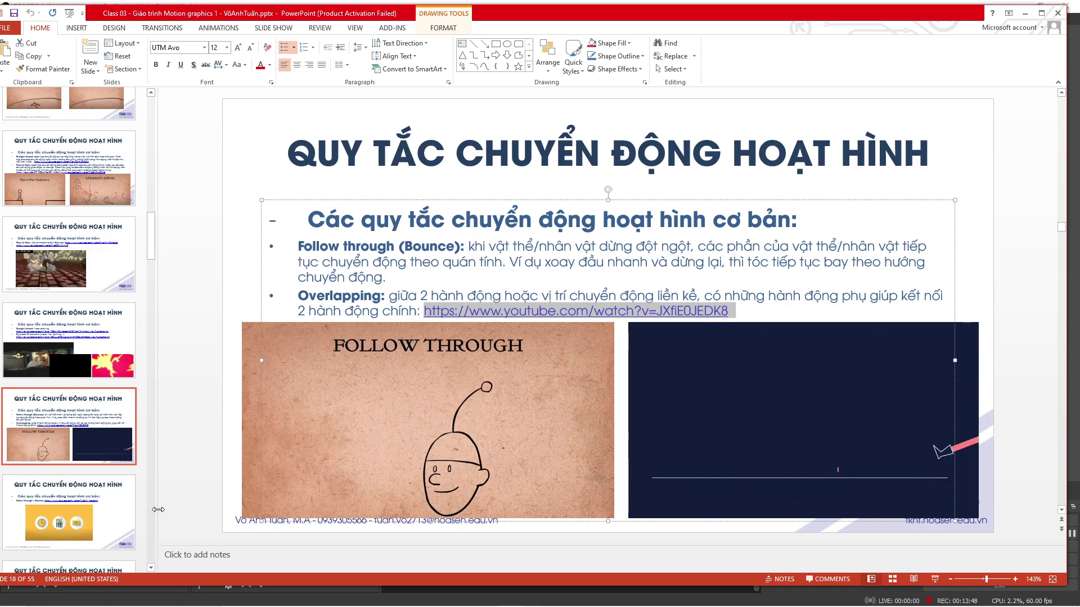
pyautogui.click(110, 511)
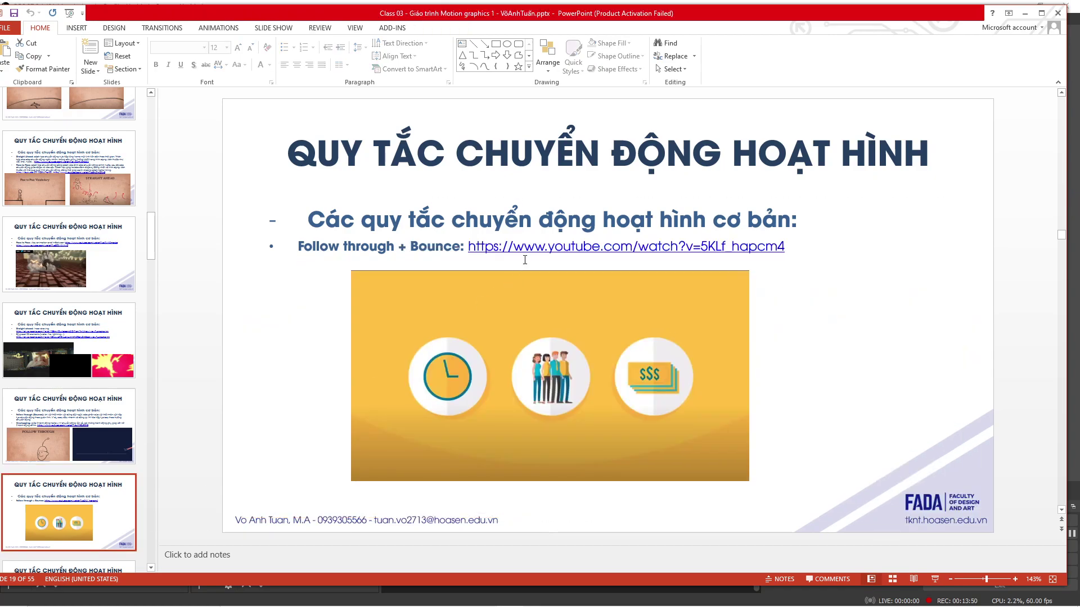
pyautogui.moveTo(469, 251); pyautogui.dragTo(744, 244)
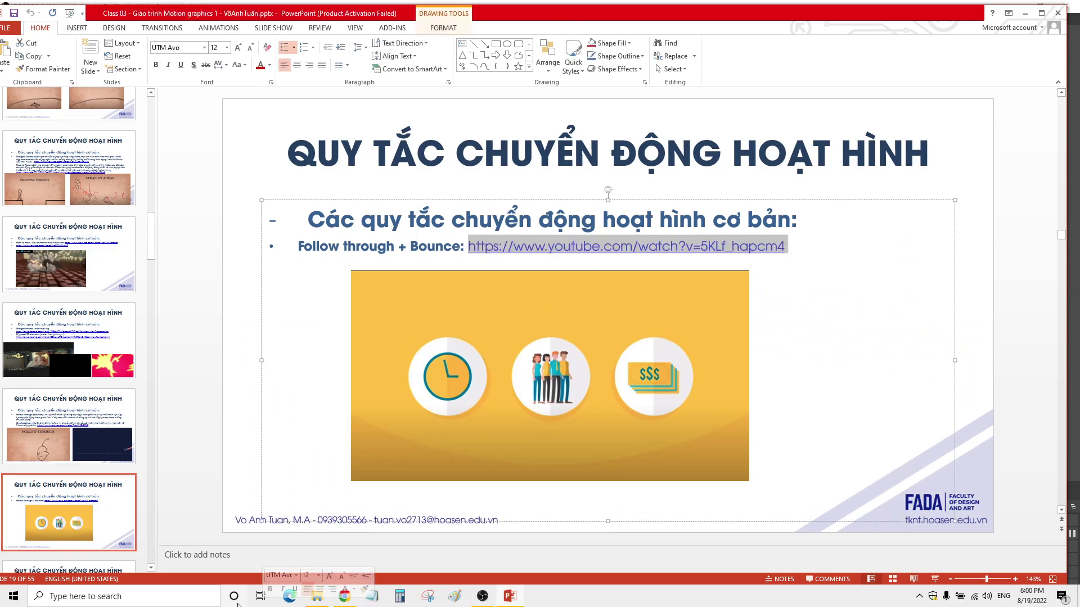
pyautogui.click(283, 595)
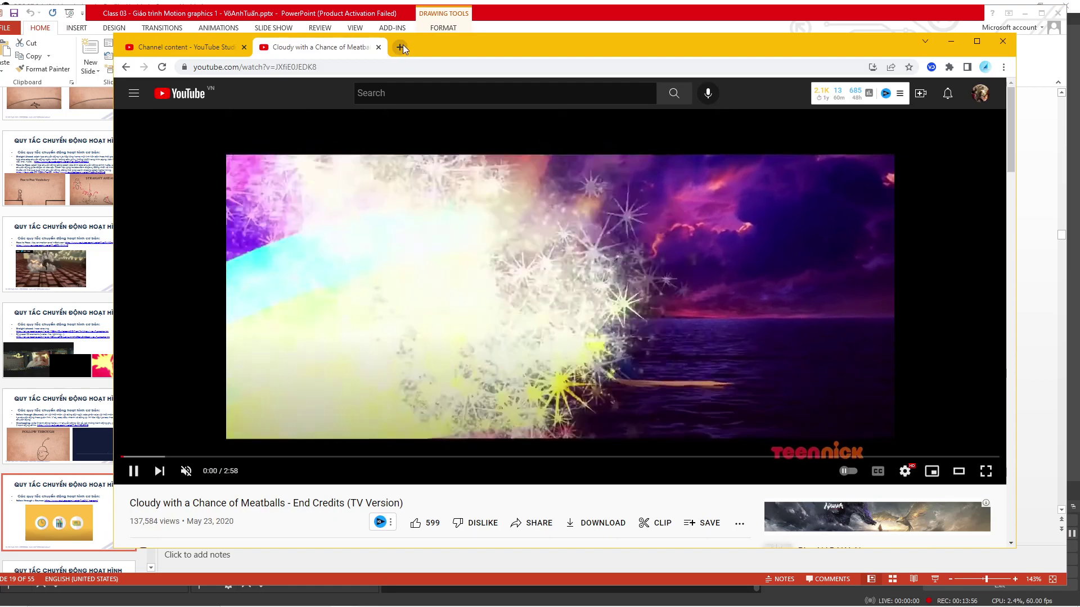
pyautogui.click(400, 47)
# Paste the slide 19 link into the new tab and play the Mad Fliers App explainer video
pyautogui.hotkey('ctrl', 'v')
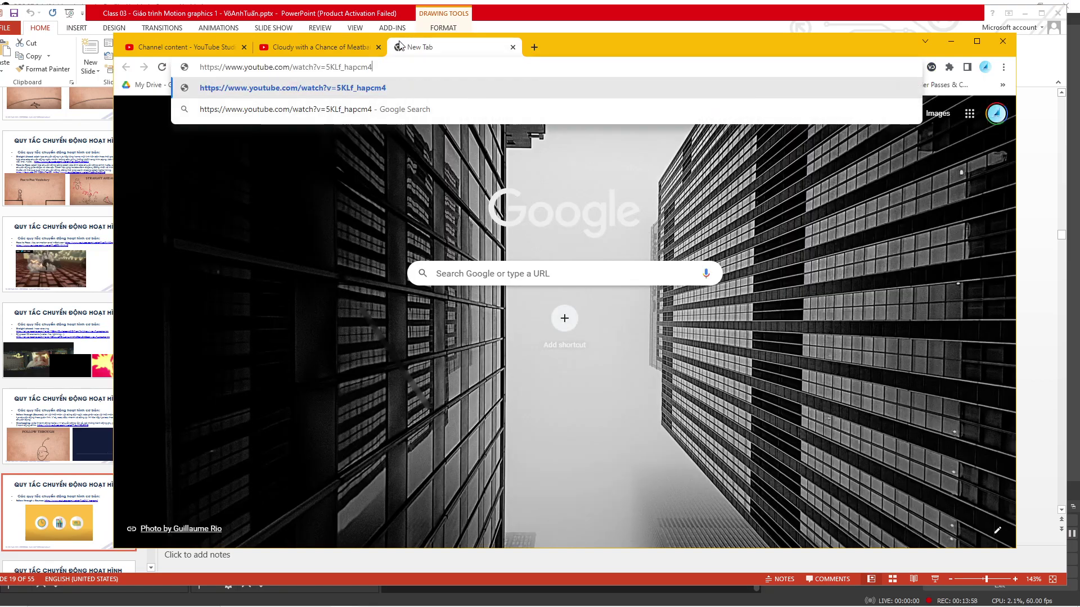
pyautogui.press('Return')
pyautogui.click(332, 47)
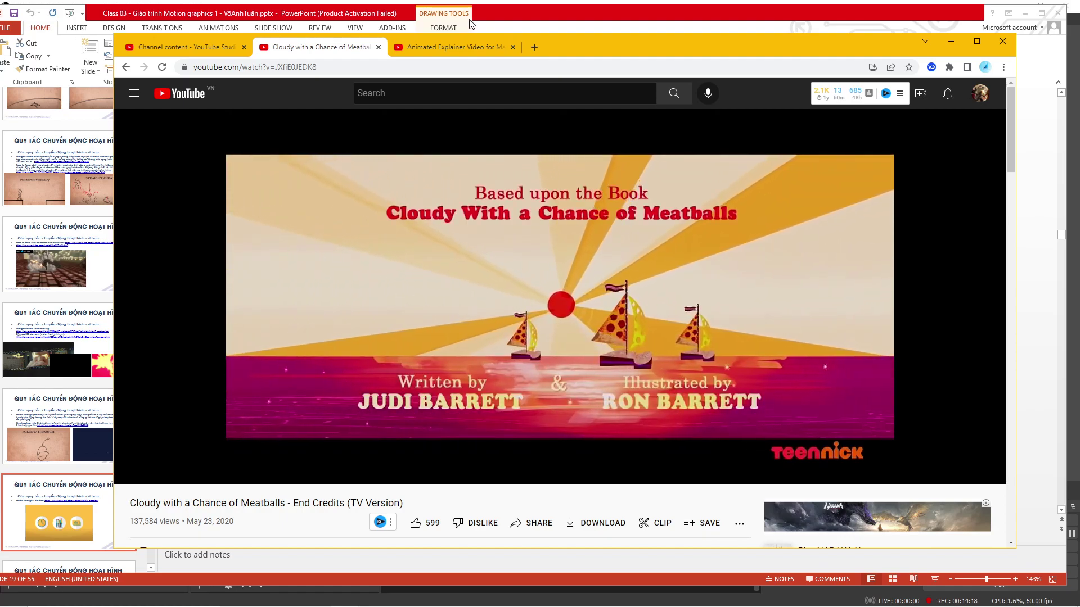
pyautogui.click(404, 53)
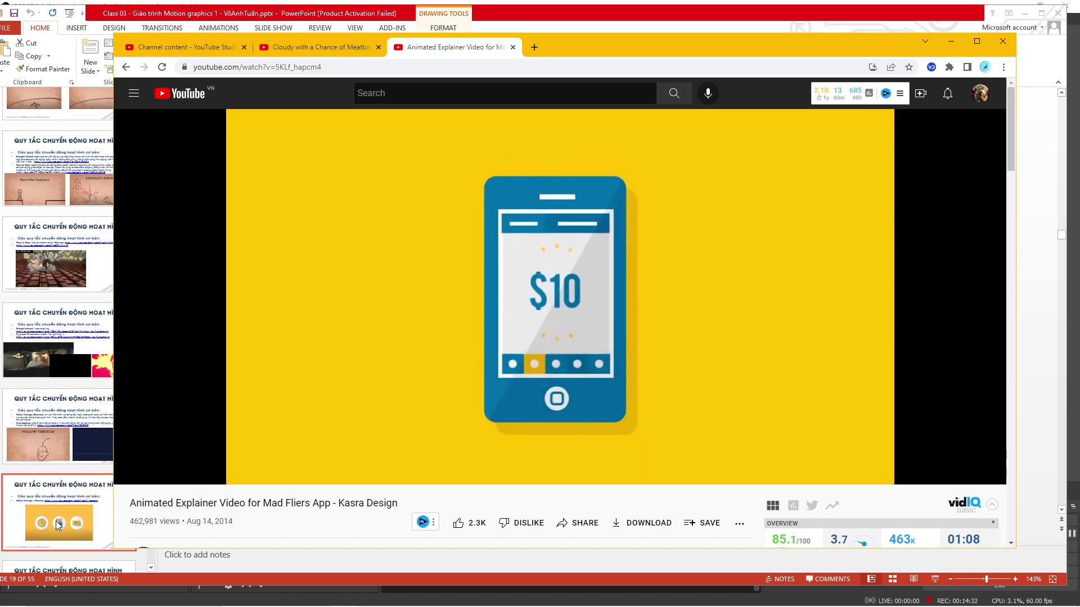
# Bring the deck back to slide 19, then seek the YouTube explainer back to about 0:33
pyautogui.click(58, 443)
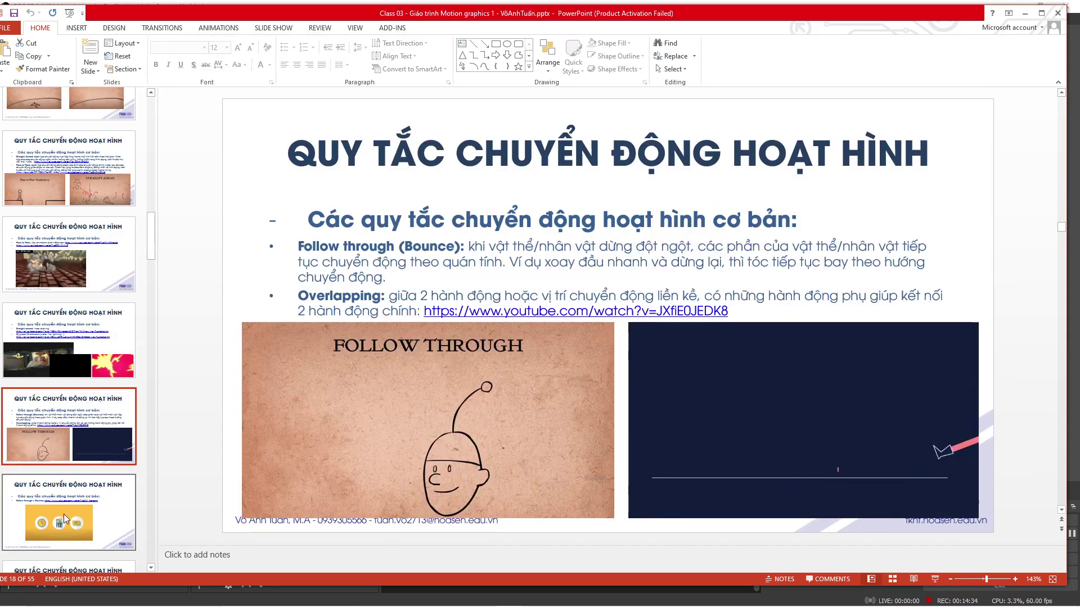
pyautogui.click(63, 511)
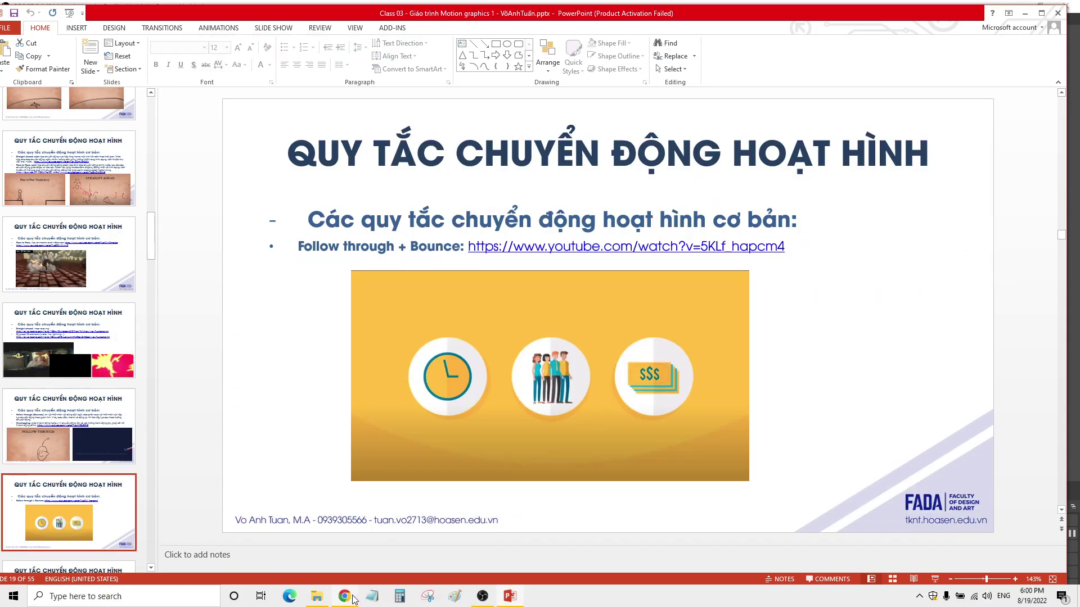
pyautogui.click(345, 599)
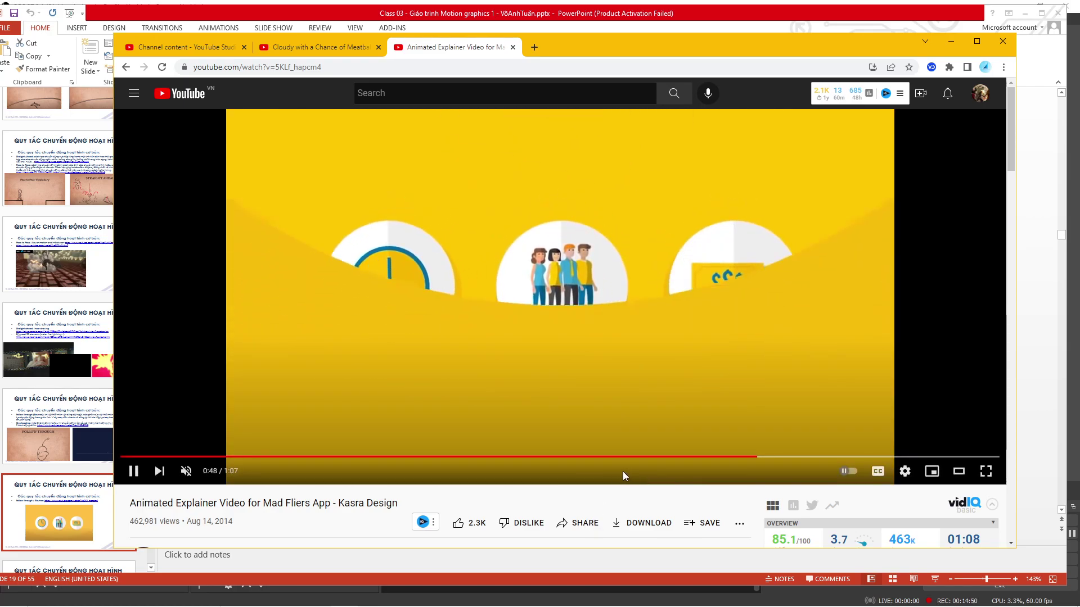
pyautogui.click(603, 457)
pyautogui.click(555, 457)
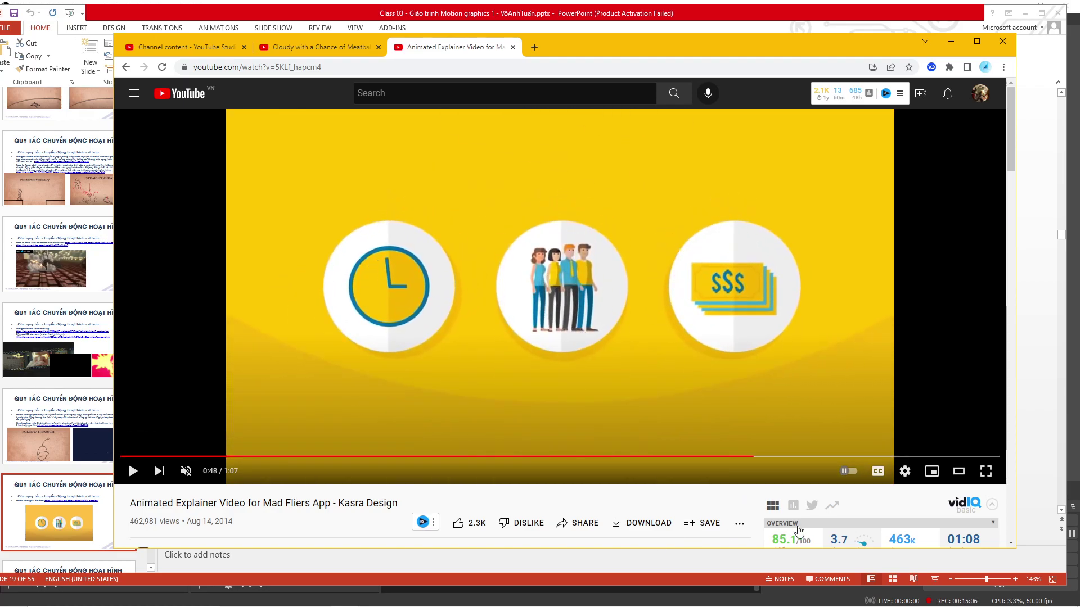
# Minimize OBS and the deck, and launch After Effects showing the empty 1920x1080 Comp 1
pyautogui.click(795, 596)
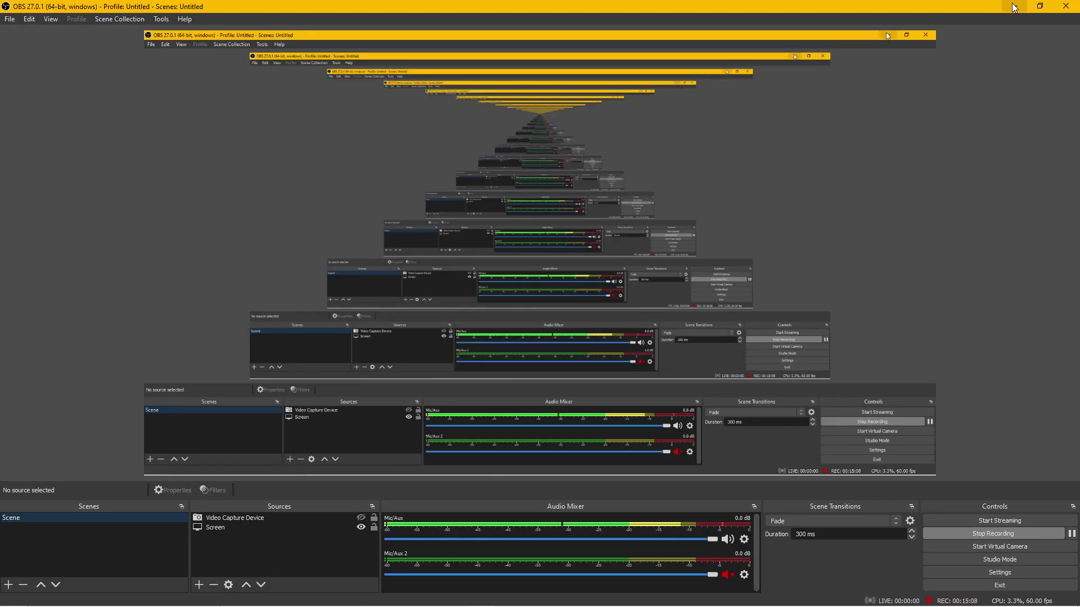
pyautogui.click(1014, 6)
pyautogui.click(1023, 15)
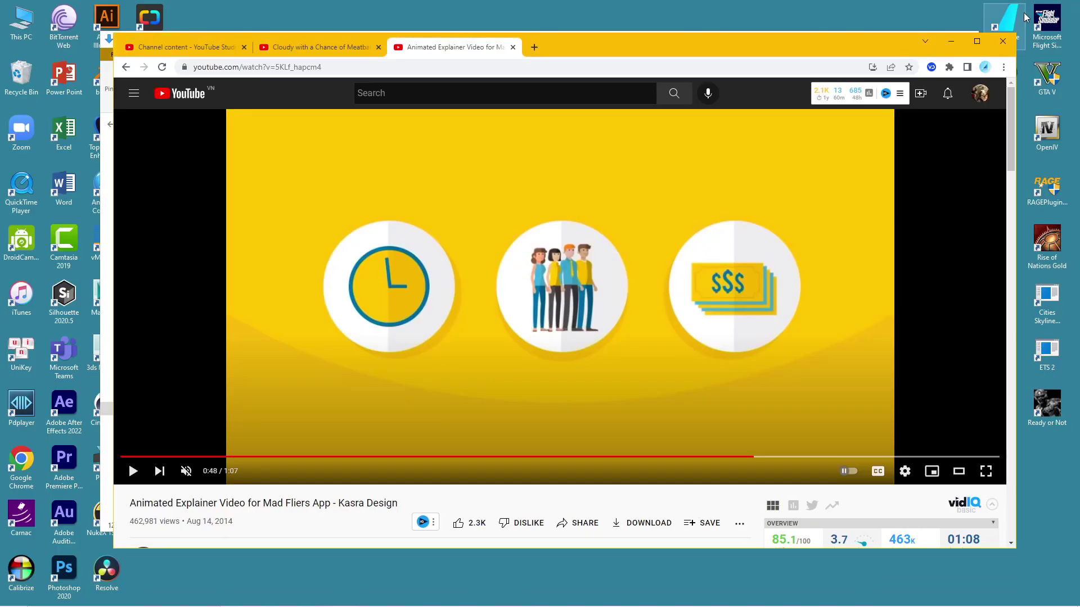
pyautogui.click(66, 409)
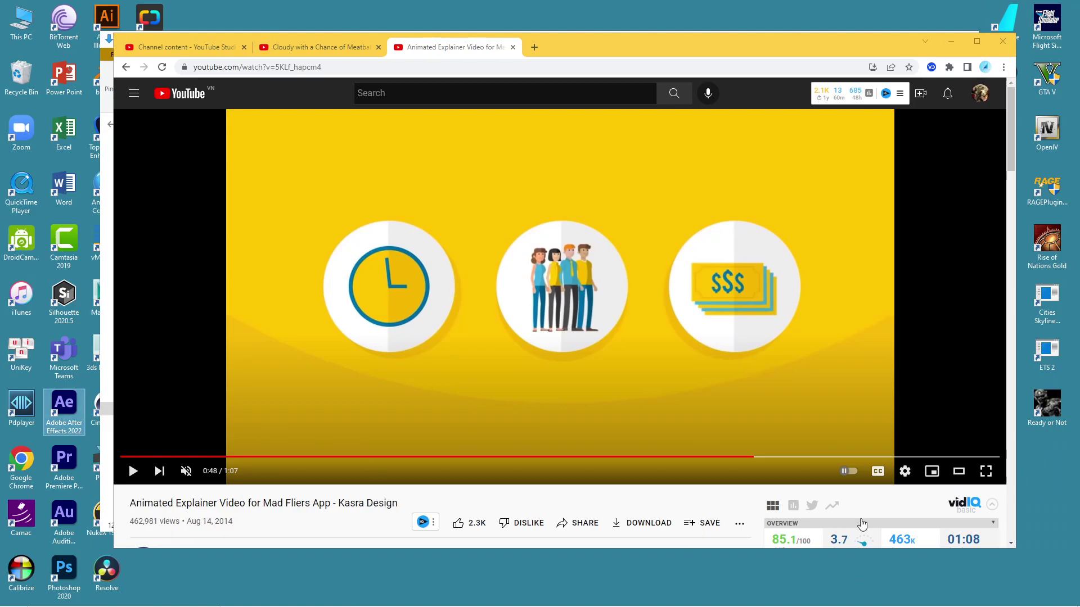
pyautogui.moveTo(911, 606)
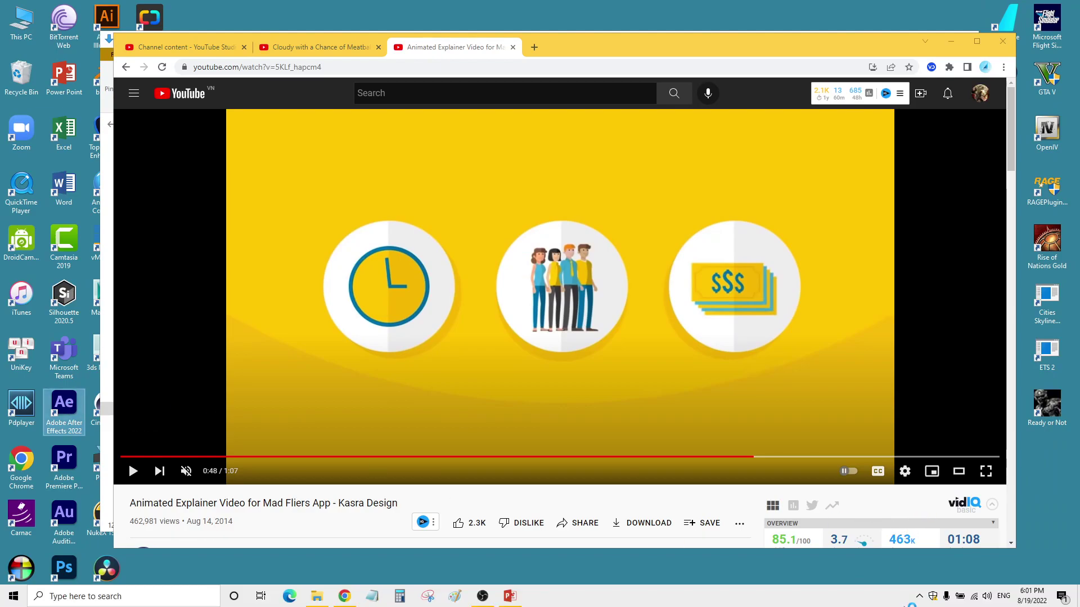
pyautogui.click(482, 597)
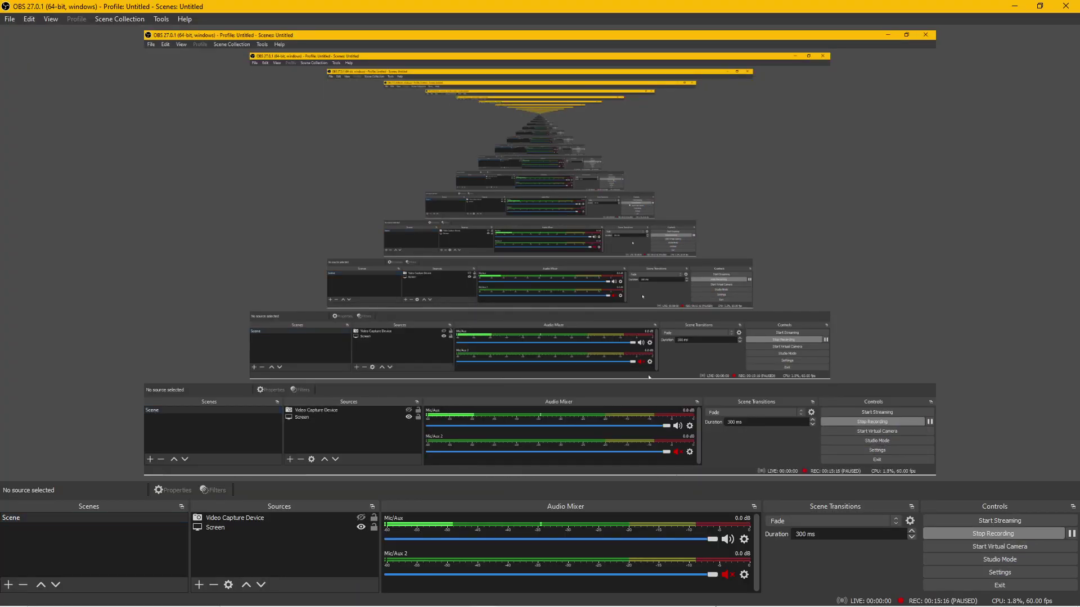
pyautogui.click(509, 597)
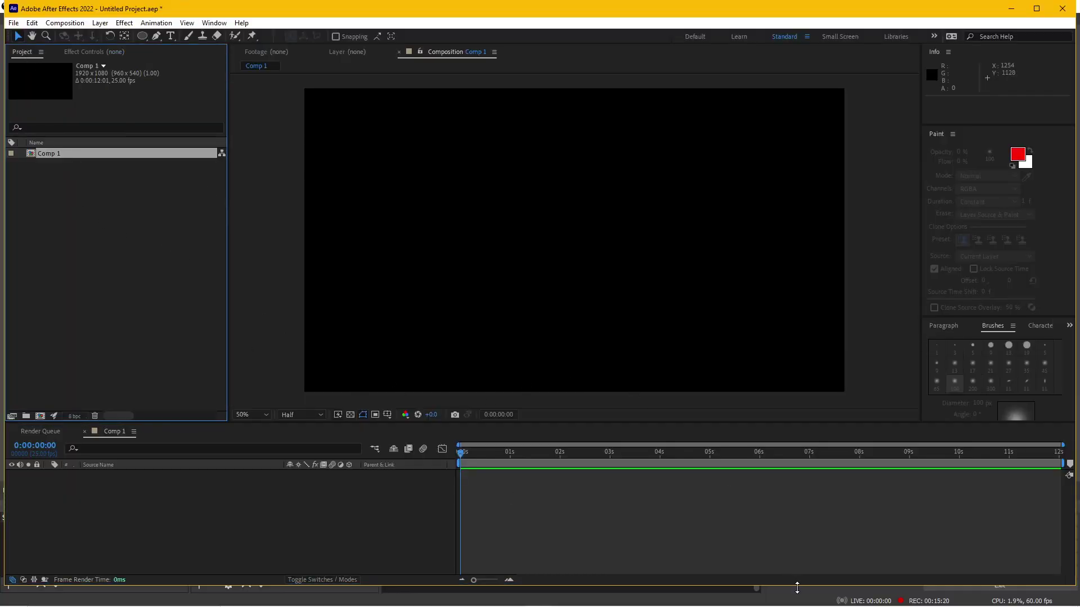
pyautogui.hotkey('alt', 'Tab')
pyautogui.moveTo(677, 595)
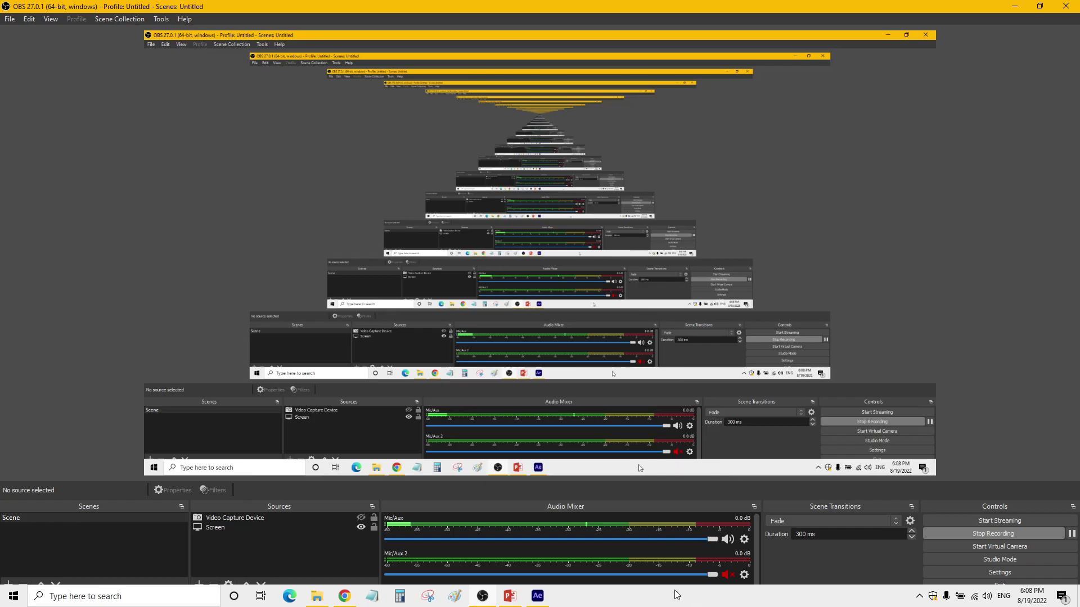
pyautogui.hotkey('alt', 'Tab')
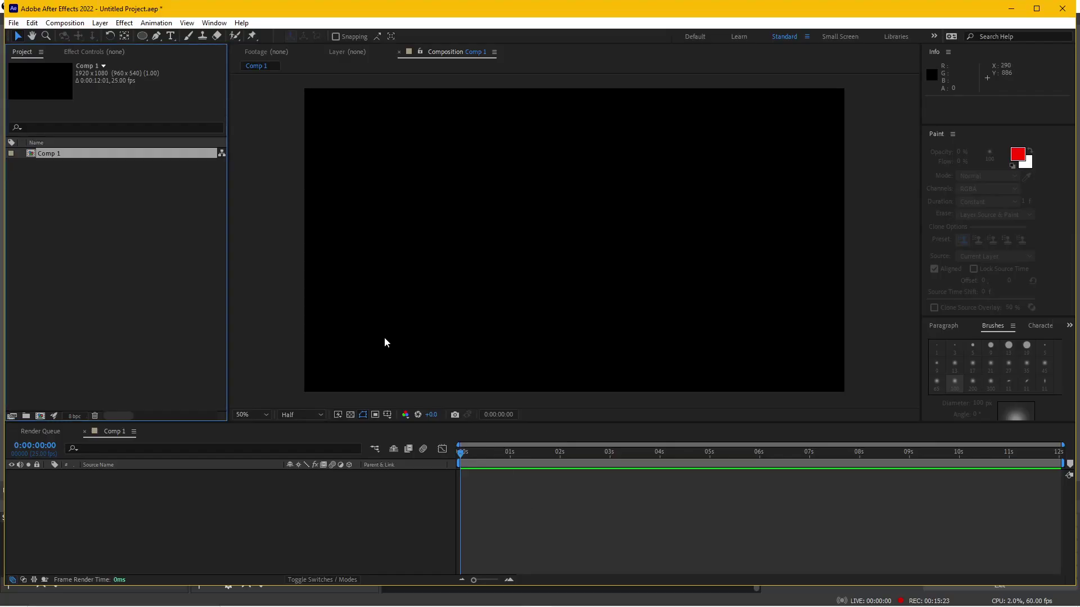
# Draw a white circle near the centre of Comp 1 with the Ellipse tool, nudged slightly right
pyautogui.click(161, 496)
pyautogui.click(142, 38)
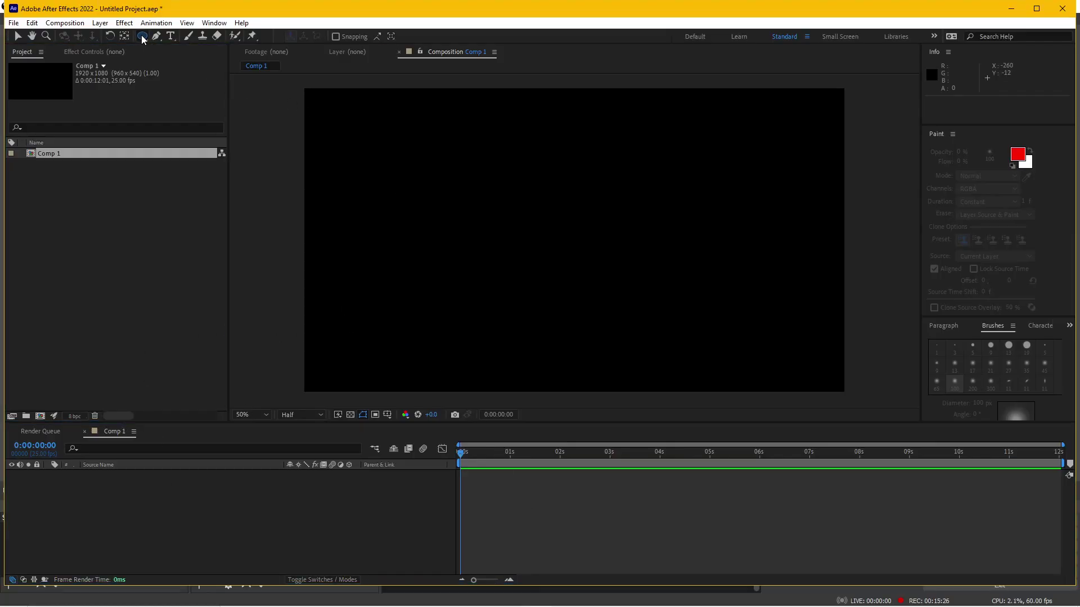
pyautogui.moveTo(529, 209); pyautogui.dragTo(555, 234)
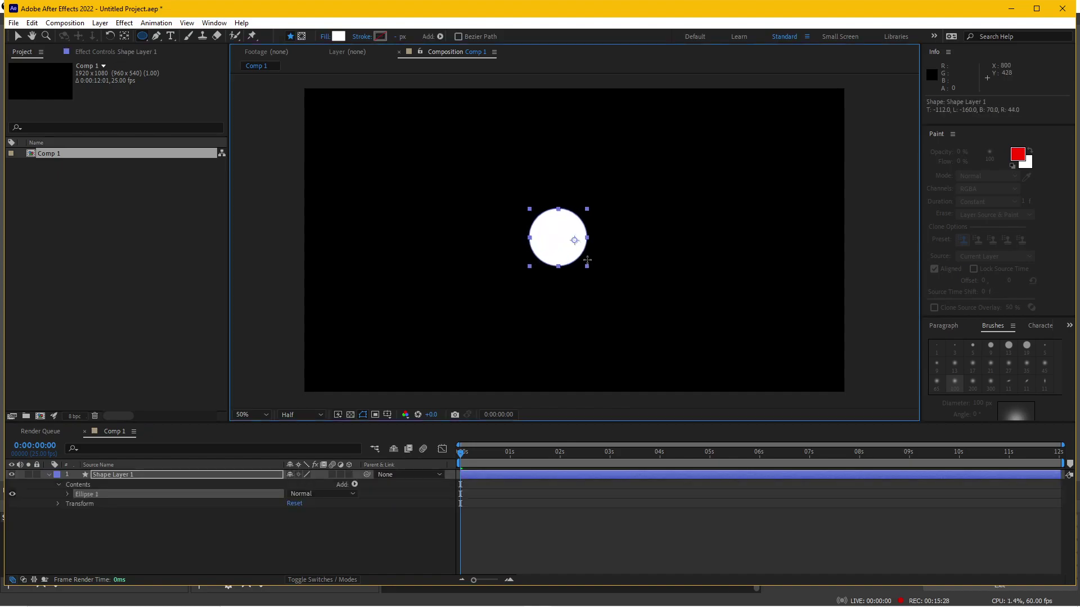
pyautogui.press('v')
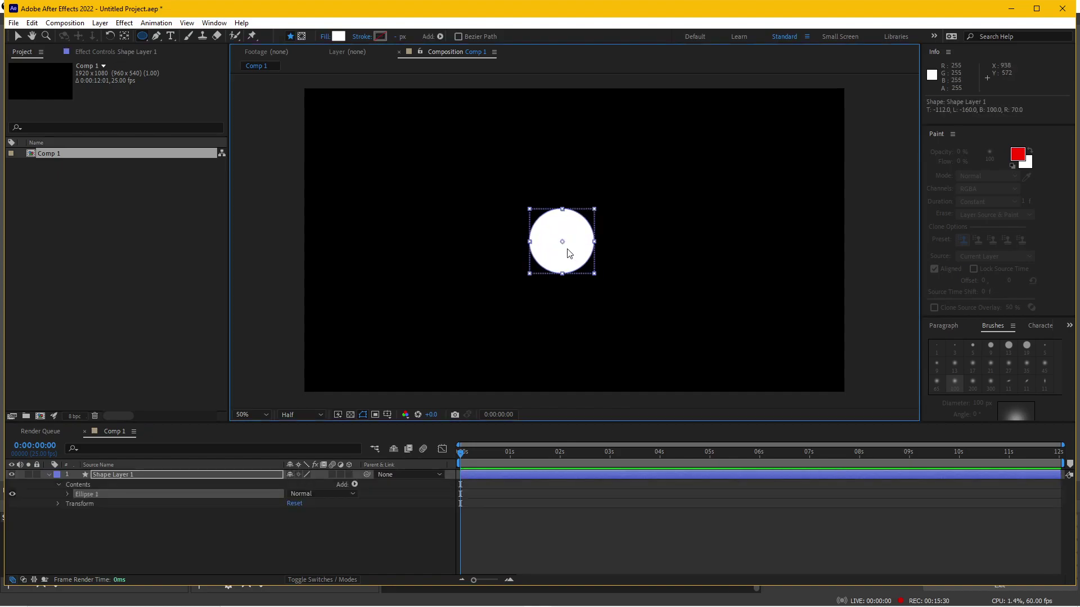
pyautogui.moveTo(562, 241); pyautogui.dragTo(572, 241)
pyautogui.click(221, 478)
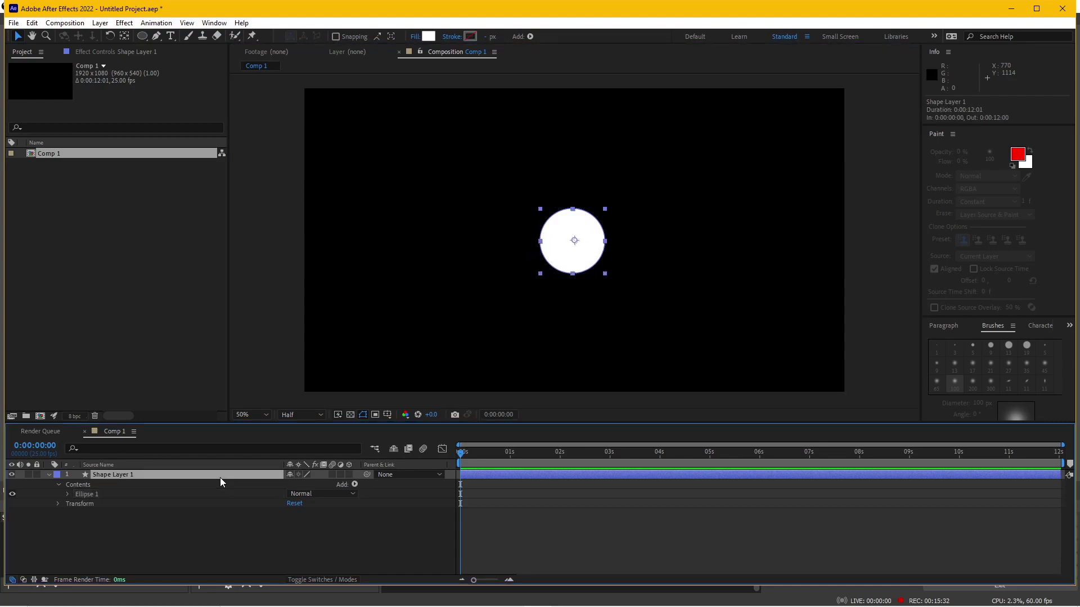
# Keyframe the circle's Scale from 100% to 233%, preview it, and go to frame 14
pyautogui.click(76, 485)
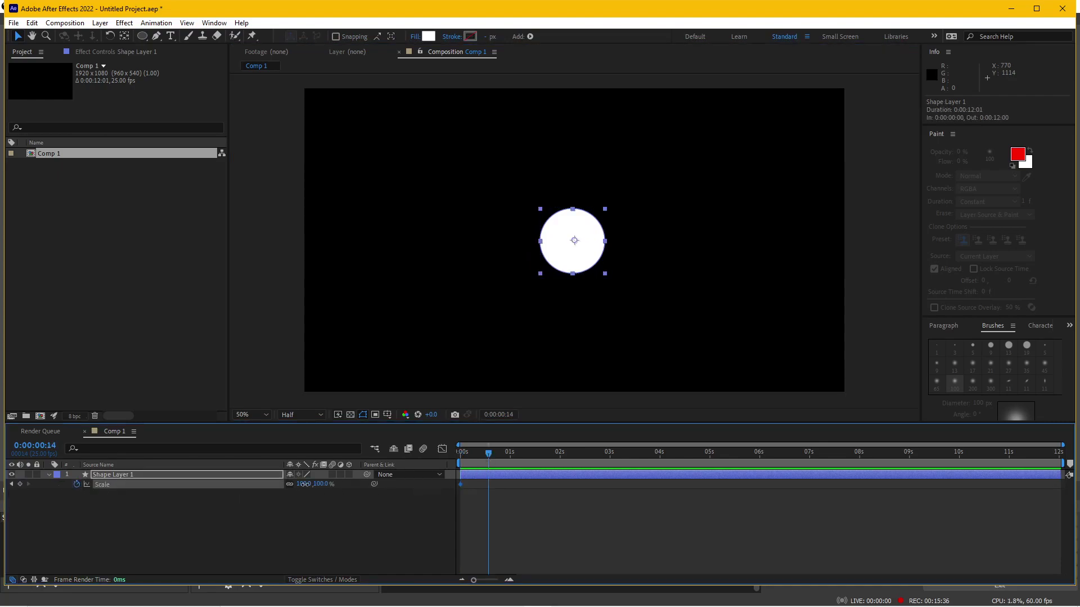
pyautogui.moveTo(304, 484); pyautogui.dragTo(332, 485)
pyautogui.press('space')
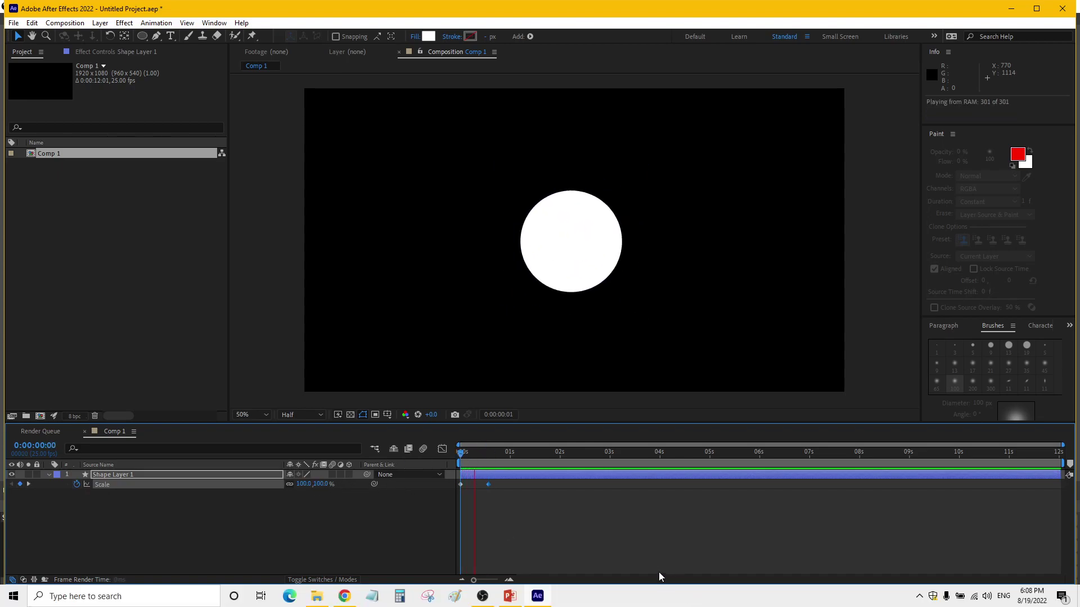
pyautogui.press('space')
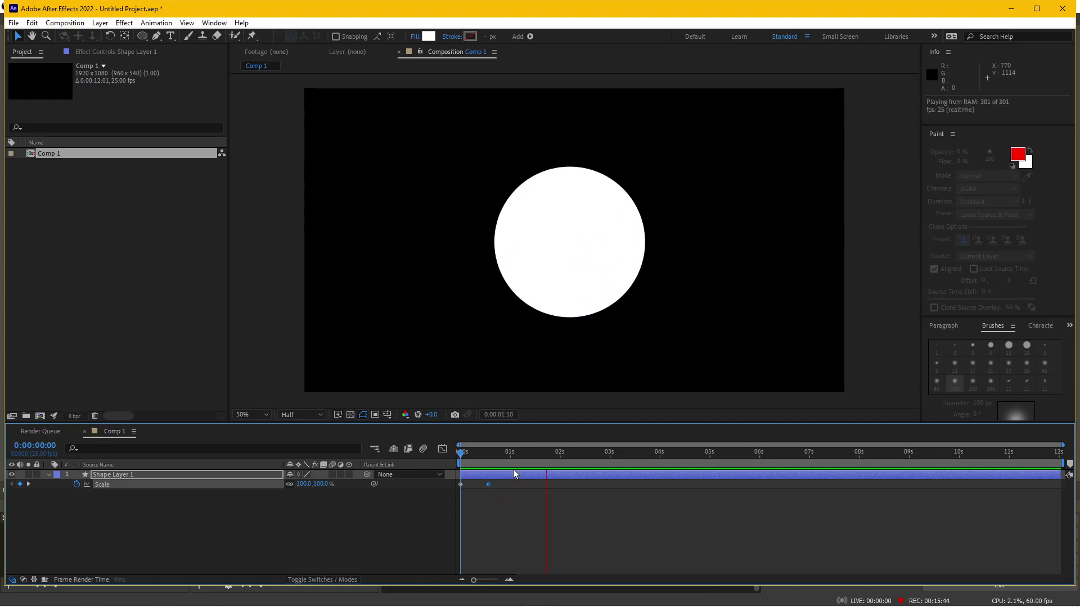
pyautogui.moveTo(471, 460); pyautogui.dragTo(489, 456)
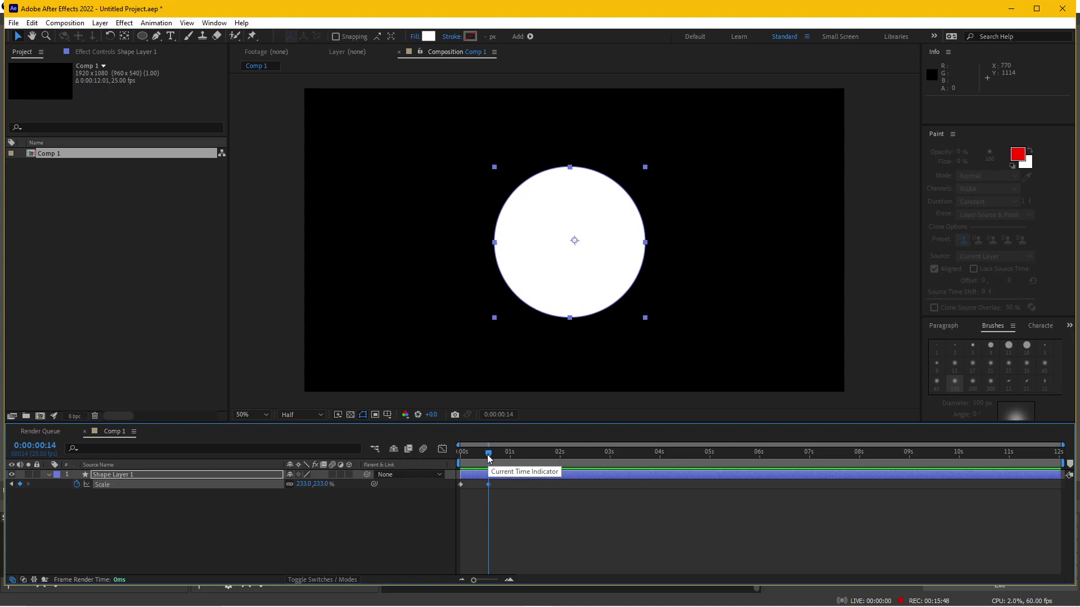
# Try a 215% Scale bounce with a pasted keyframe at 0:00:01:02, then undo it and deselect the layer
pyautogui.press('space')
pyautogui.press('space')
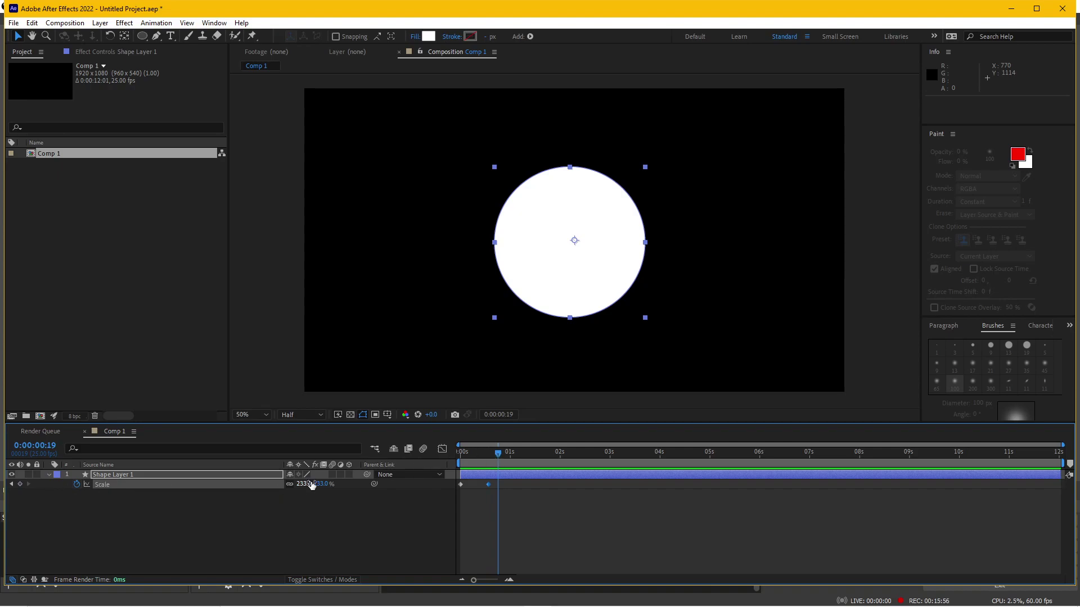
pyautogui.moveTo(306, 483); pyautogui.dragTo(317, 484)
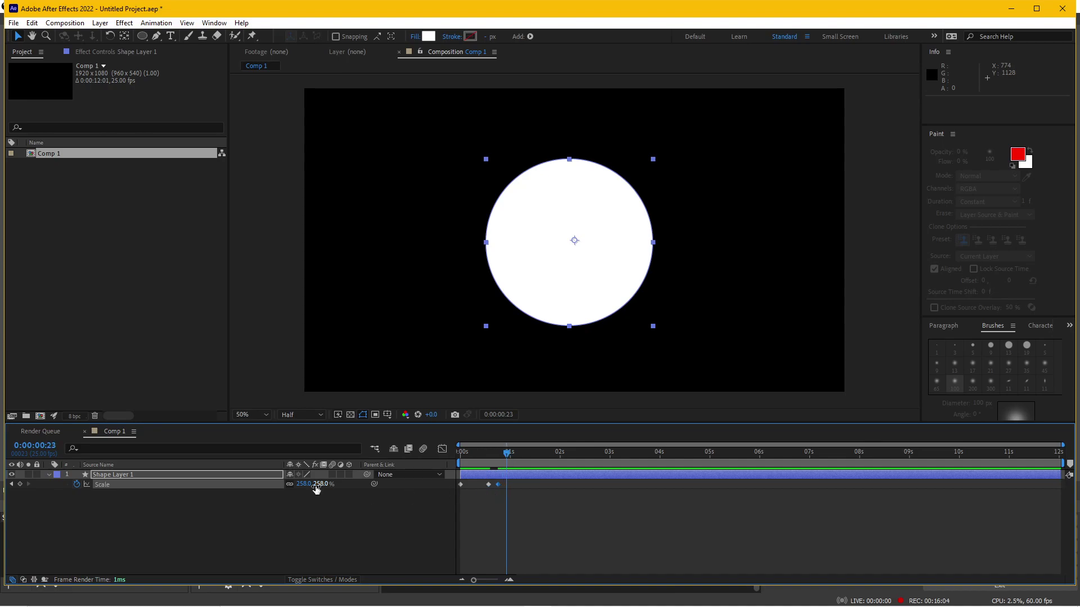
pyautogui.moveTo(316, 484); pyautogui.dragTo(300, 483)
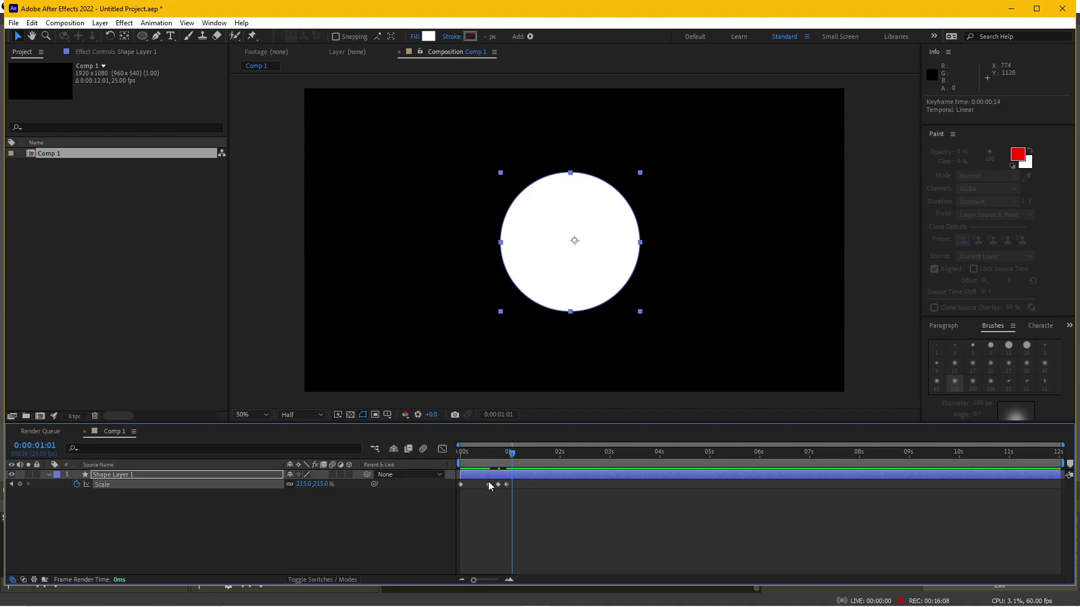
pyautogui.hotkey('ctrl', 'v')
pyautogui.moveTo(512, 484); pyautogui.dragTo(515, 485)
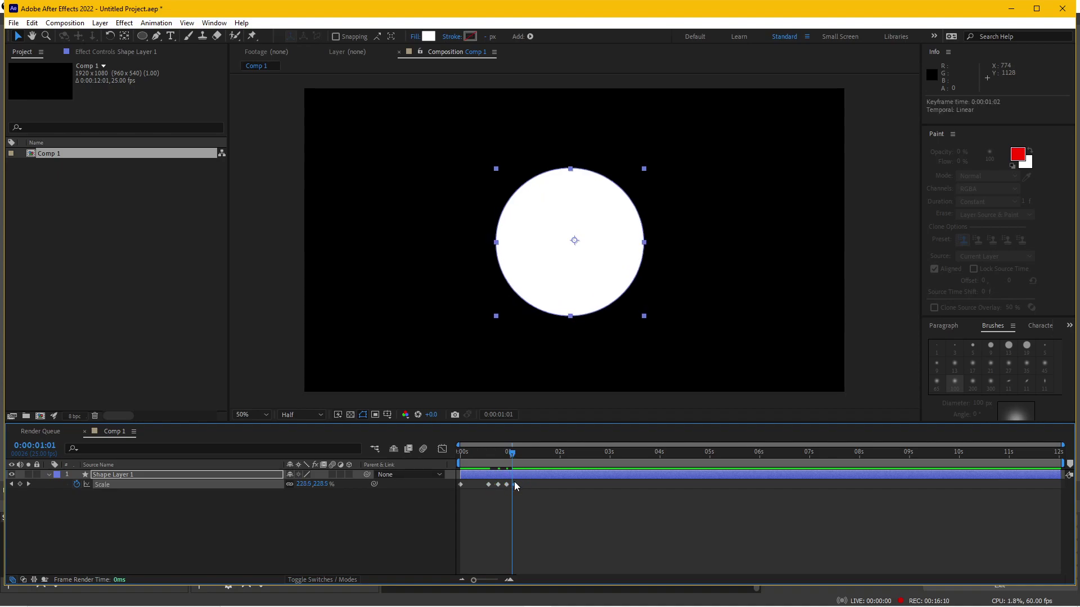
pyautogui.press('space')
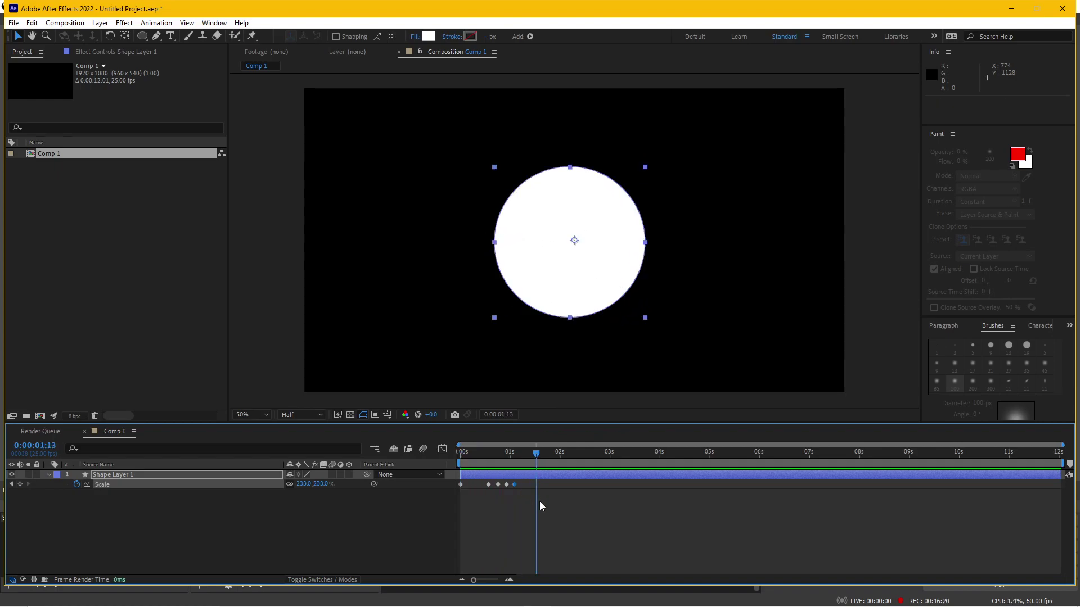
pyautogui.hotkey('ctrl', 'z')
pyautogui.hotkey('ctrl', 'z')
pyautogui.hotkey('ctrl', 'z')
pyautogui.hotkey('ctrl', 'z')
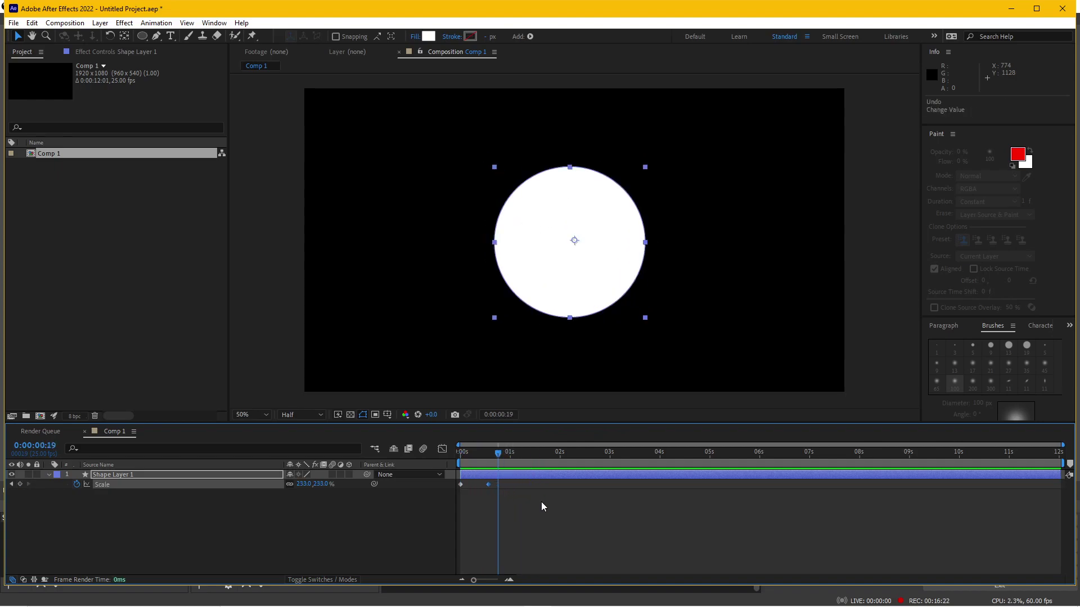
pyautogui.moveTo(515, 495); pyautogui.dragTo(452, 485)
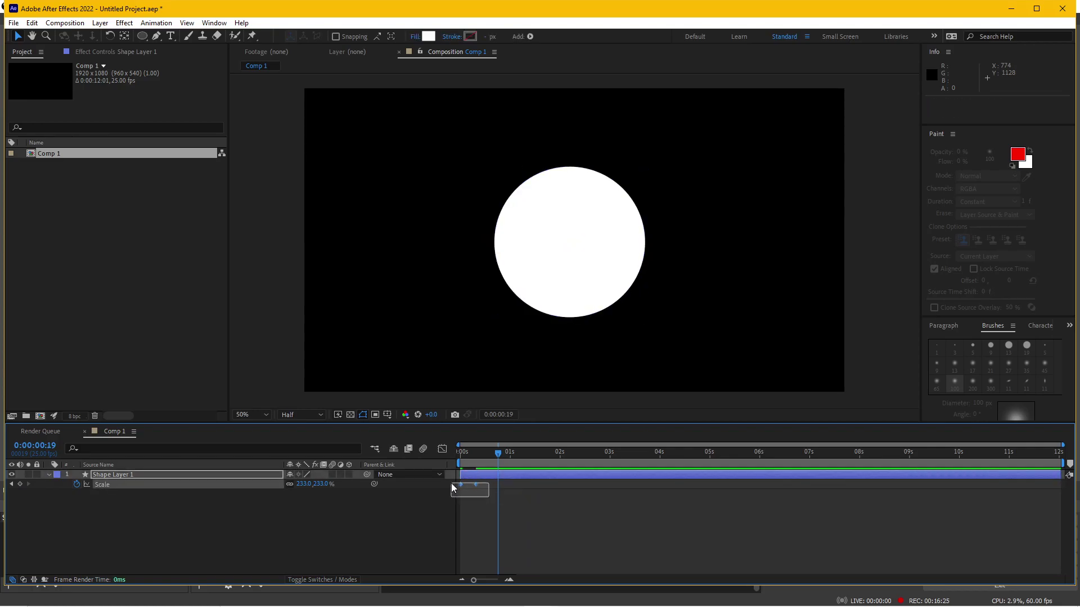
# Apply a BOUNCr 1.1 Overshoot+ bounce to the circle's Scale and preview the animation
pyautogui.click(215, 23)
pyautogui.click(298, 466)
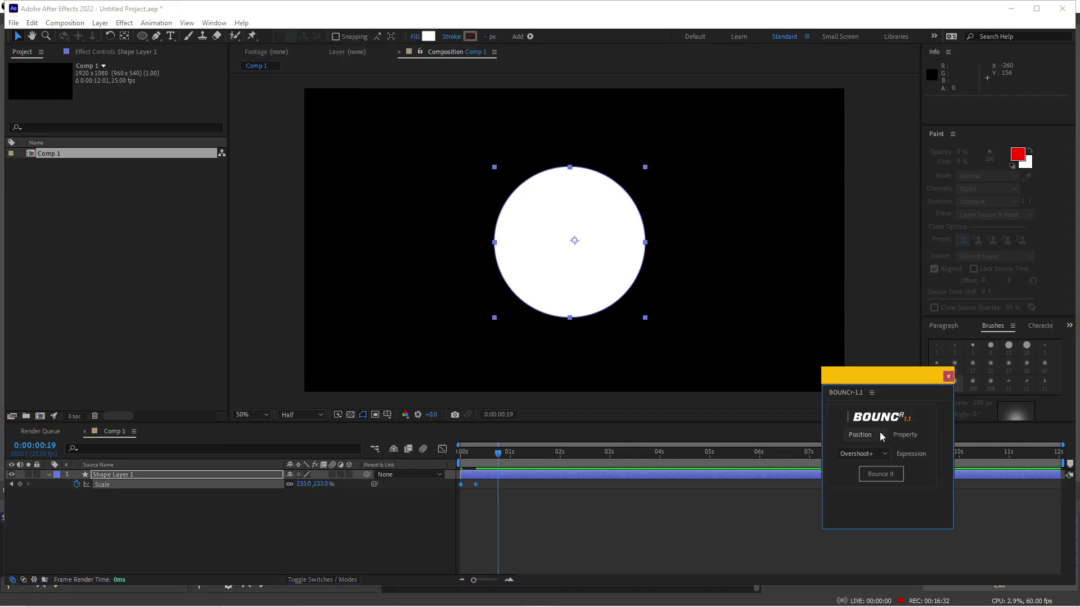
pyautogui.click(880, 437)
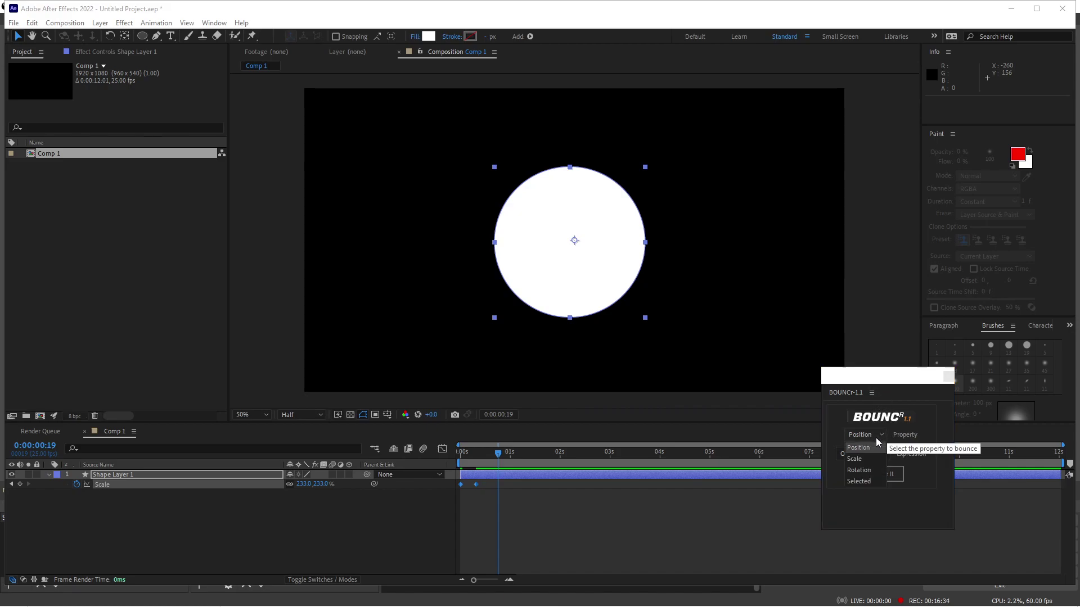
pyautogui.click(855, 459)
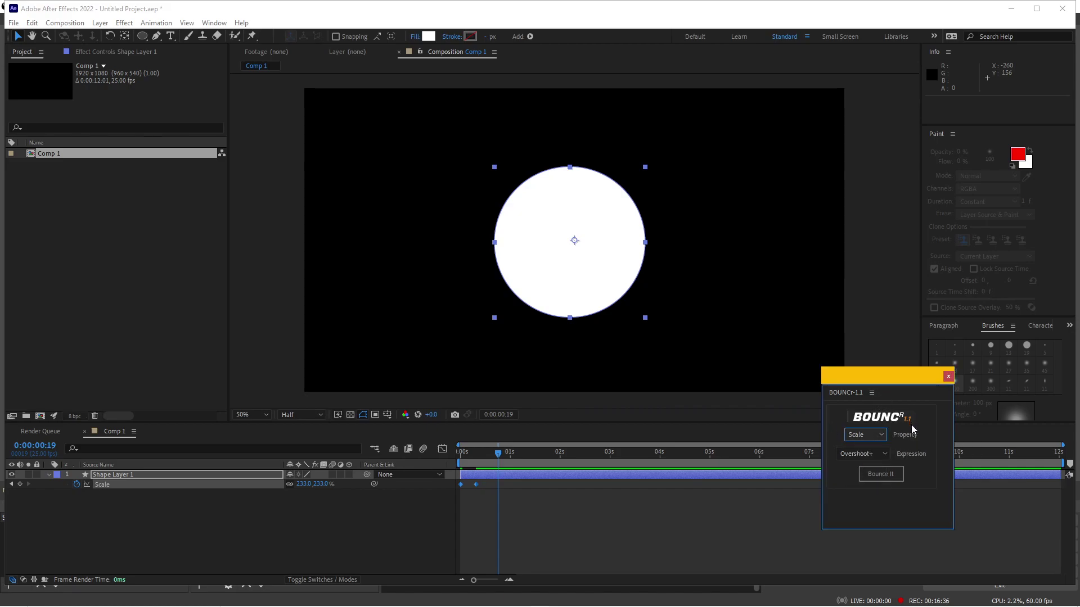
pyautogui.click(881, 474)
pyautogui.press('space')
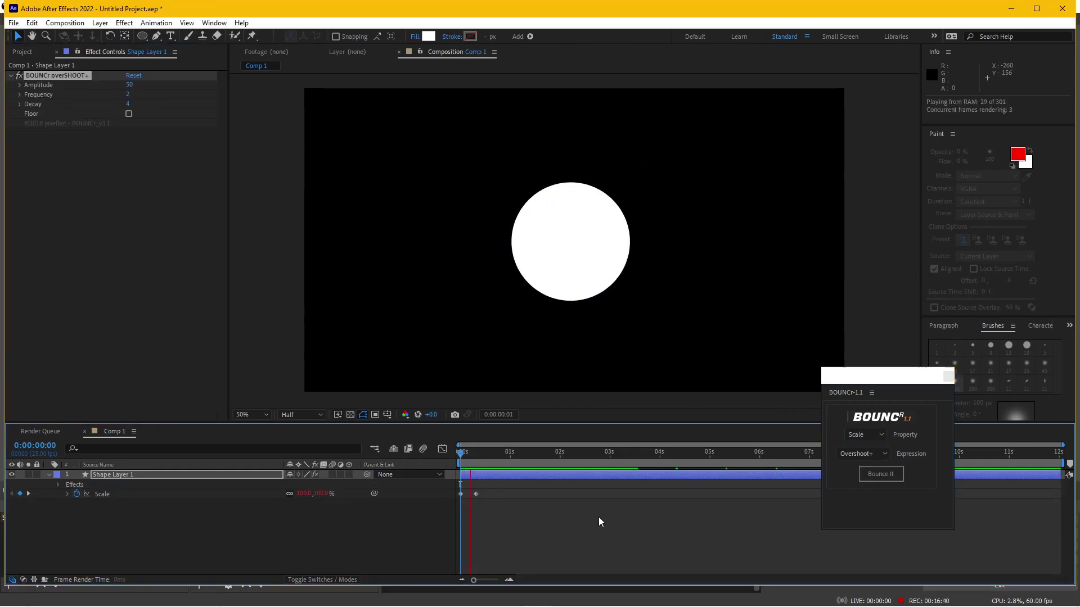
pyautogui.press('space')
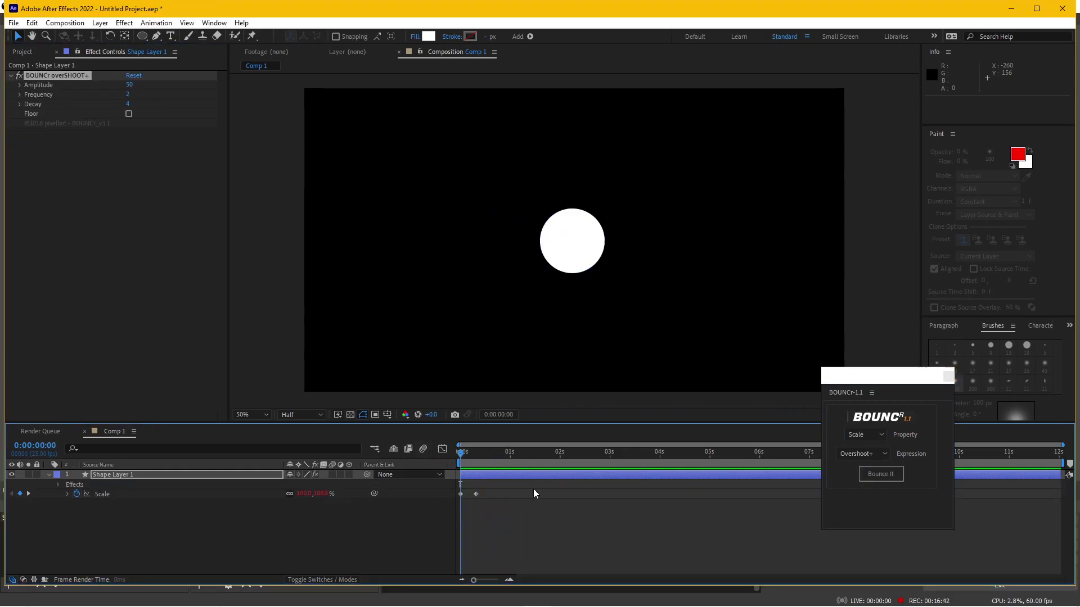
pyautogui.moveTo(474, 495); pyautogui.dragTo(471, 497)
pyautogui.press('space')
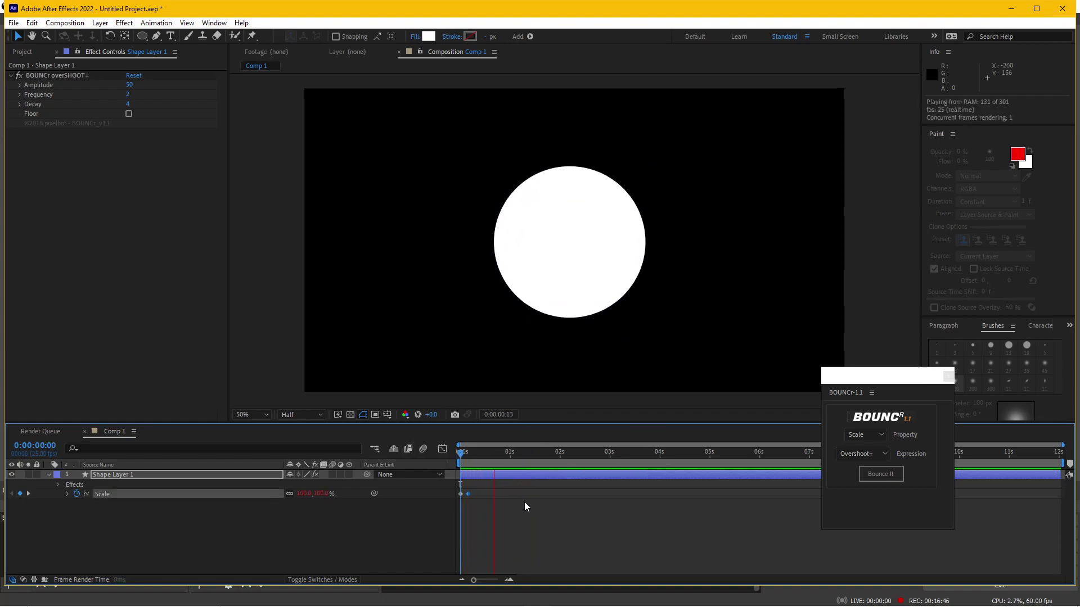
pyautogui.press('space')
pyautogui.press('space')
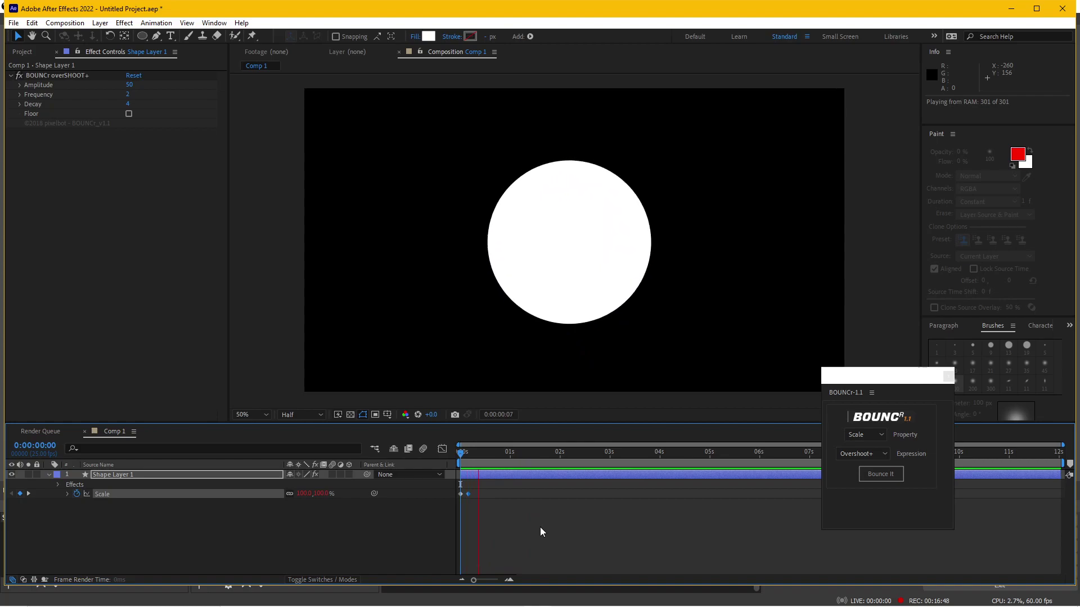
pyautogui.press('space')
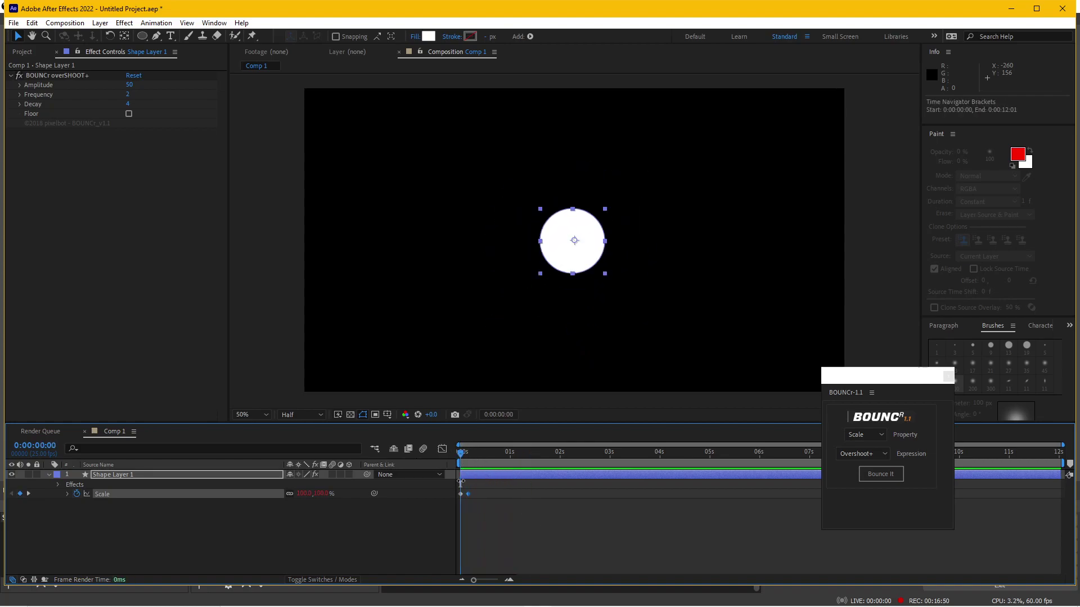
pyautogui.press('space')
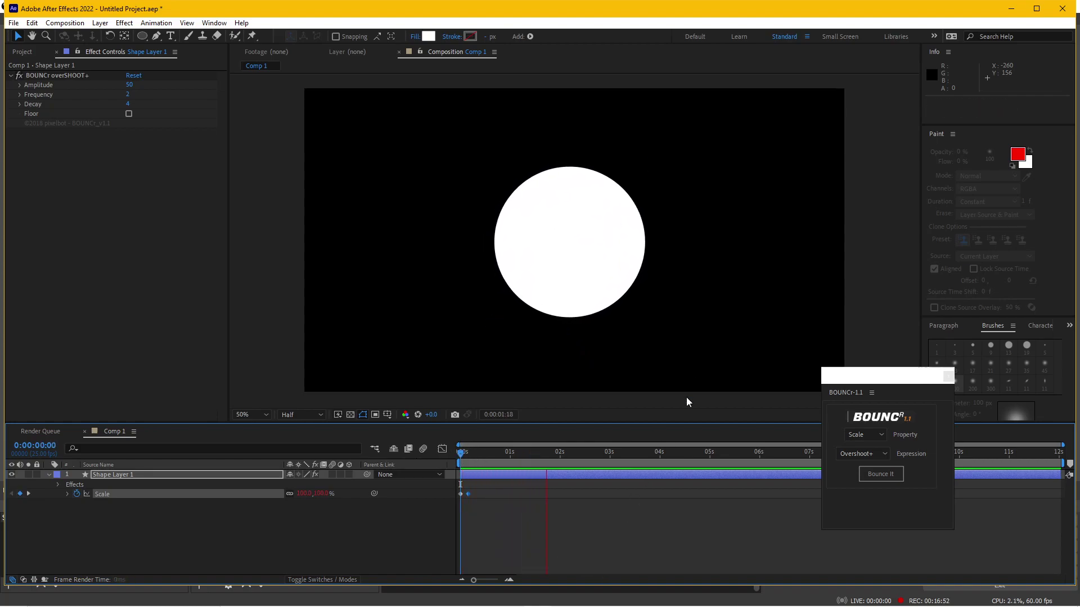
# Minimize After Effects and bring the PowerPoint deck back on slide 19
pyautogui.click(1009, 9)
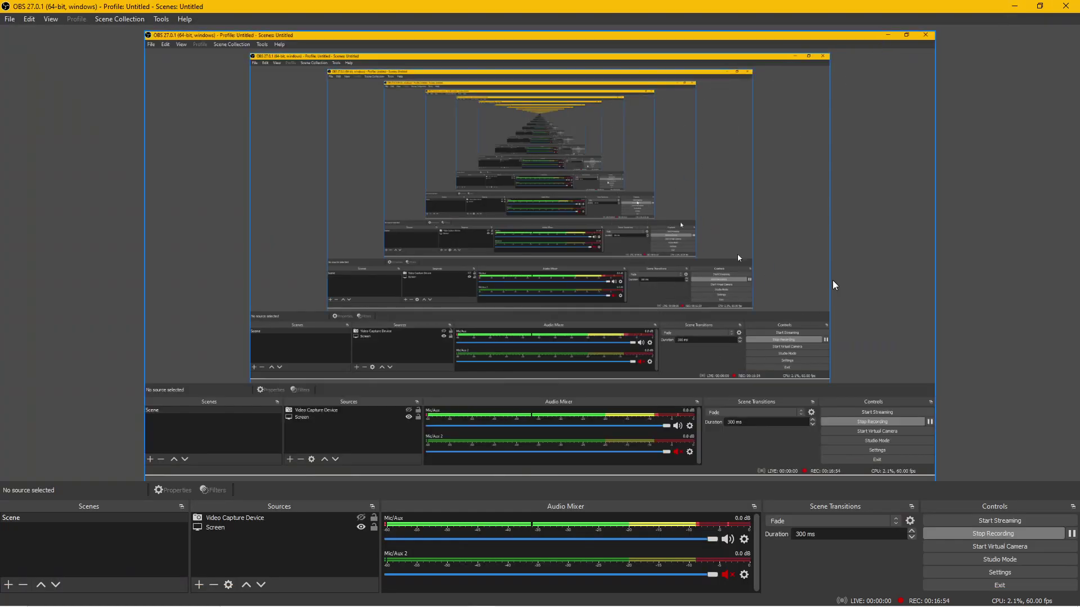
pyautogui.moveTo(450, 604)
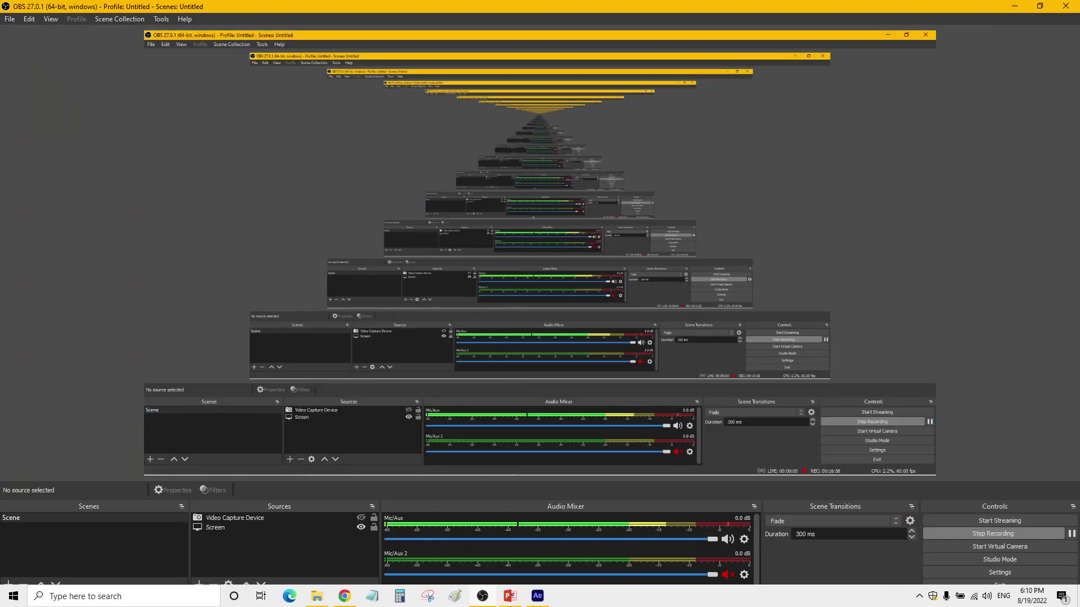
pyautogui.click(510, 596)
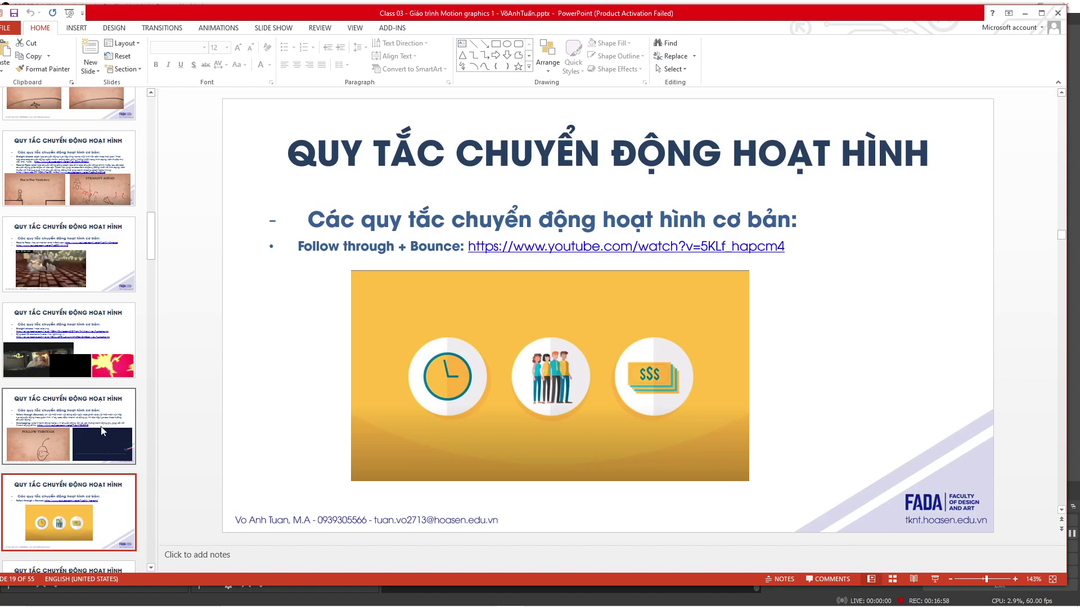
# Select slide 20 on Slow In/Slow Out and play it in Reading View
pyautogui.scroll(-2, 95, 433)
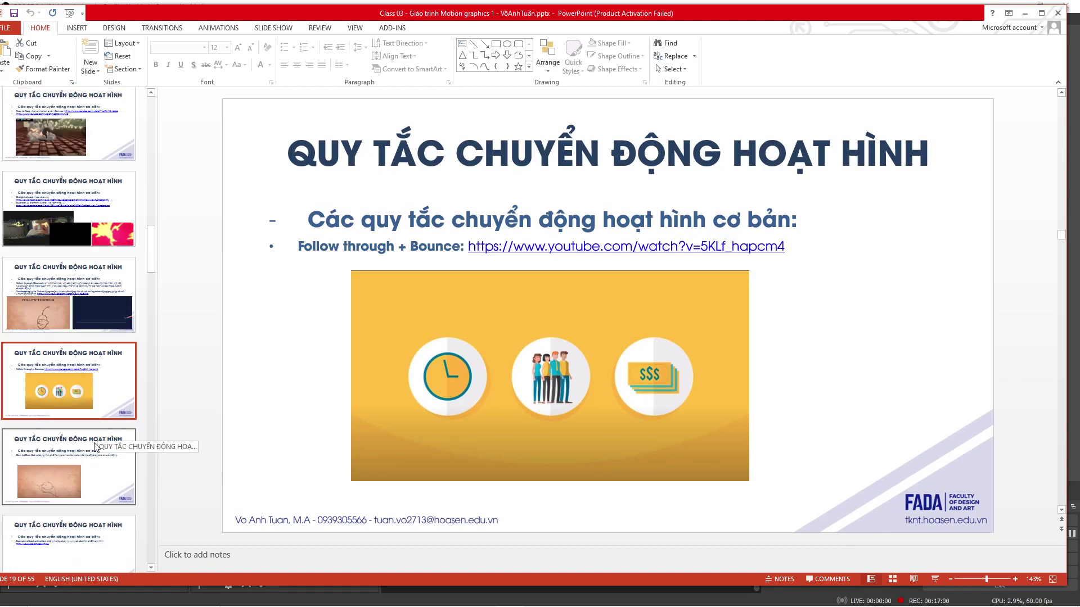
pyautogui.click(94, 464)
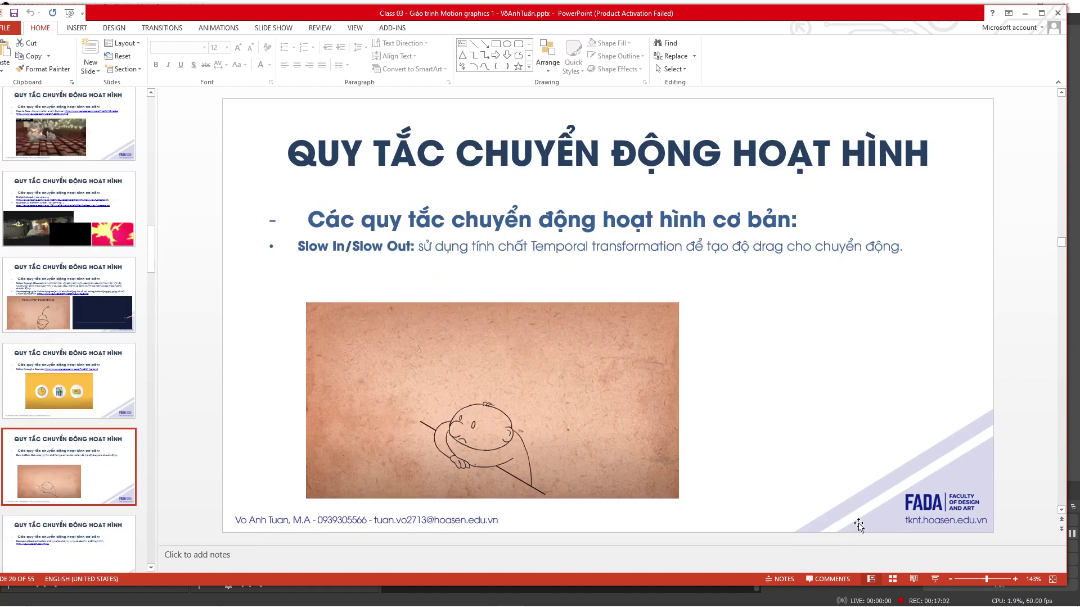
pyautogui.click(913, 580)
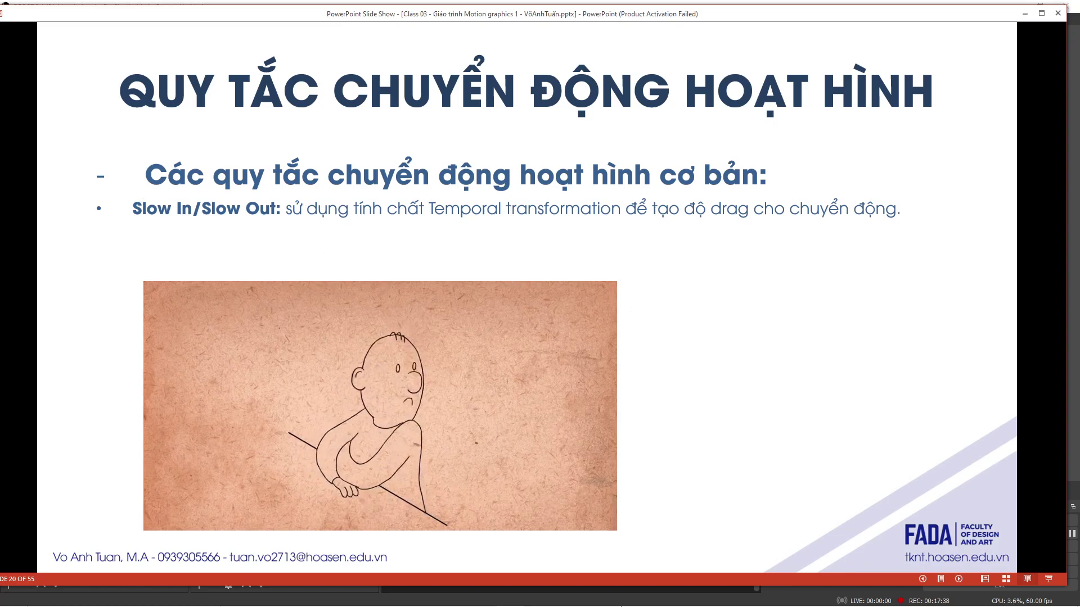
# Show the circle's Scale animation in the Graph Editor, zoomed to about 1–6 seconds
pyautogui.click(538, 596)
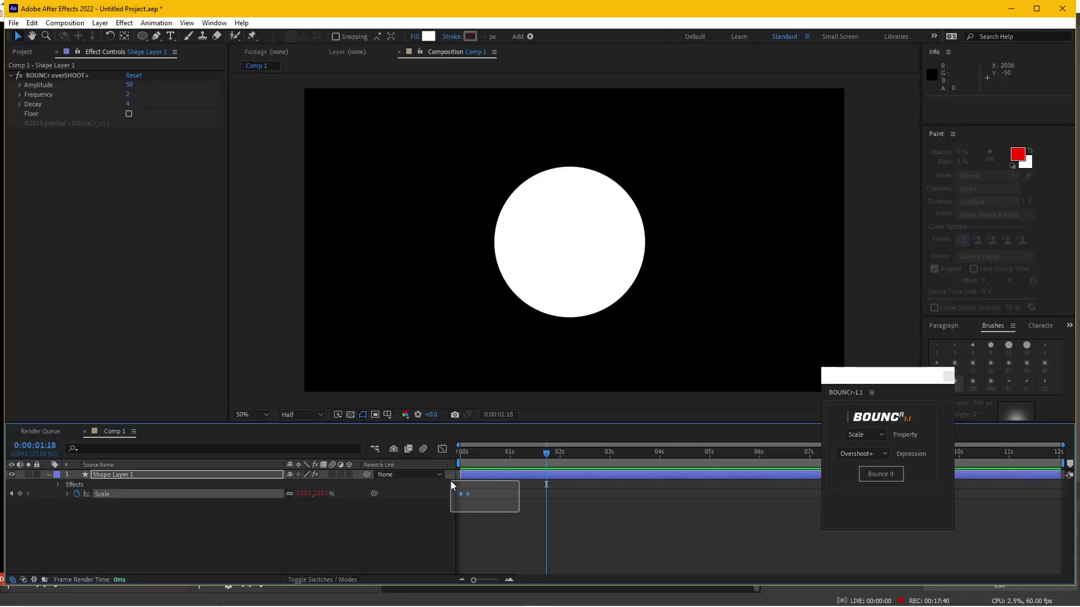
pyautogui.click(442, 449)
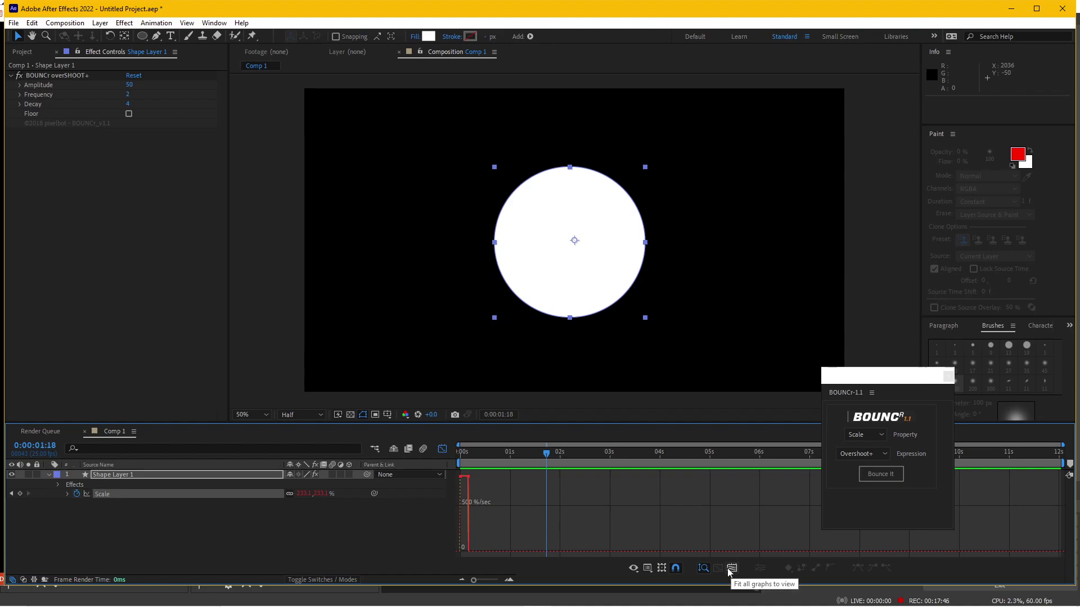
pyautogui.click(510, 580)
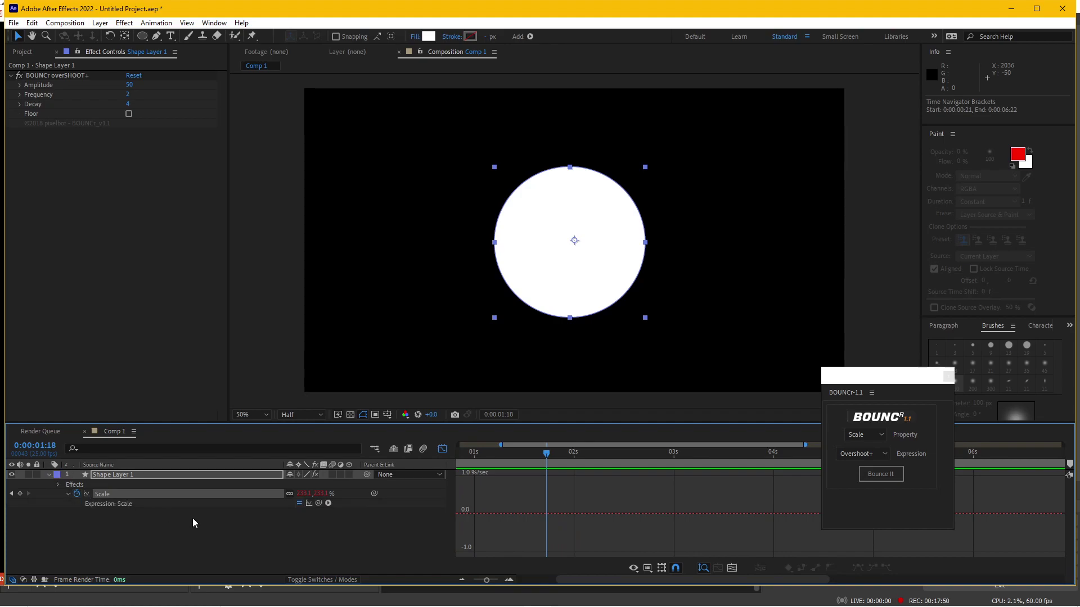
pyautogui.click(130, 504)
pyautogui.click(113, 493)
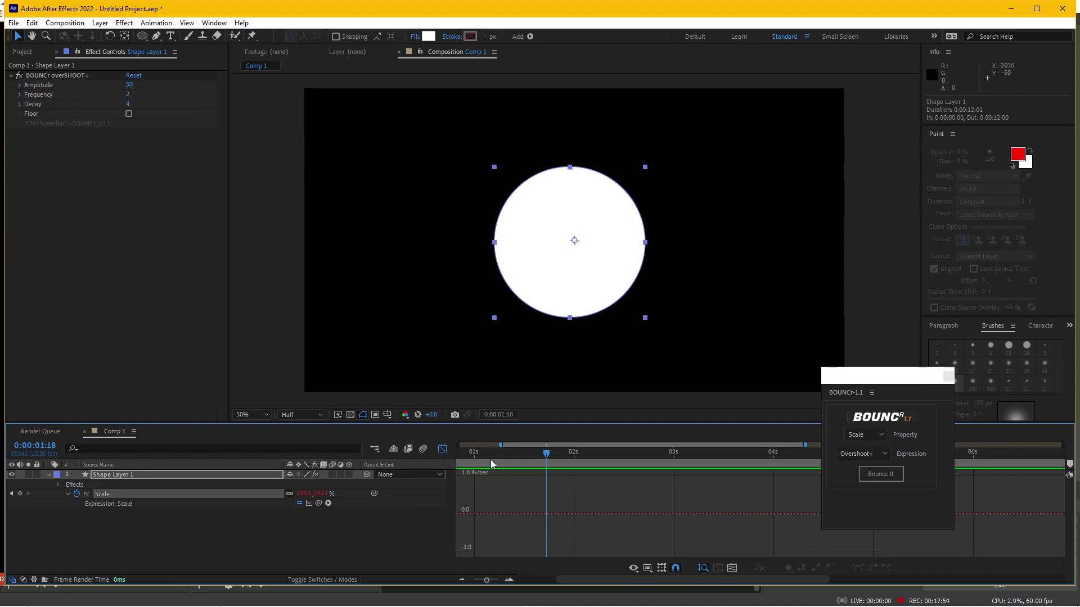
pyautogui.press('Home')
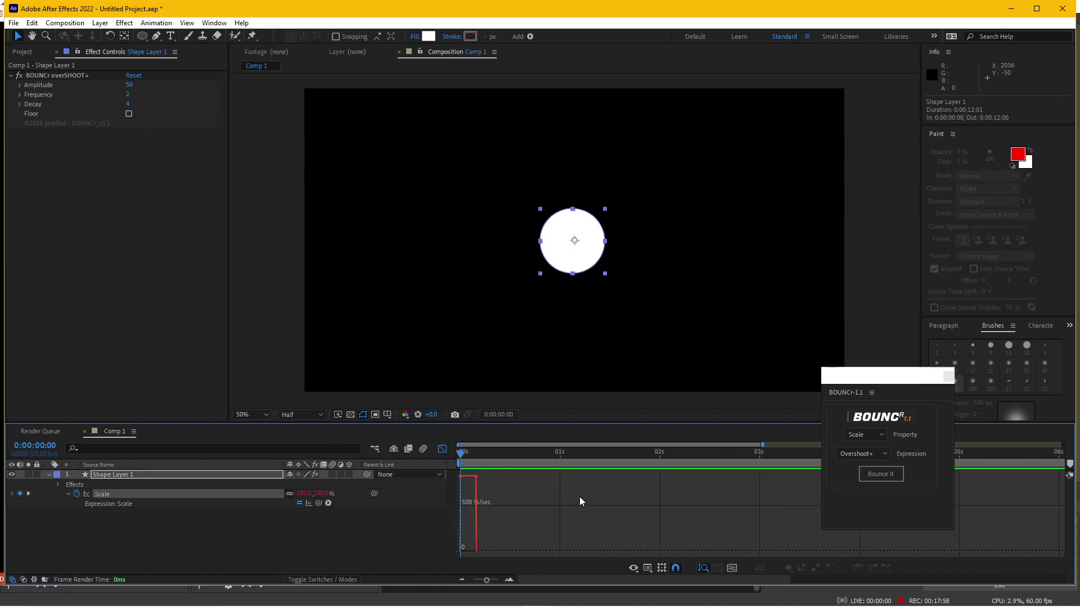
# Close the BOUNCr panel, compare the Scale value and speed graphs, and return to the slide show
pyautogui.click(947, 377)
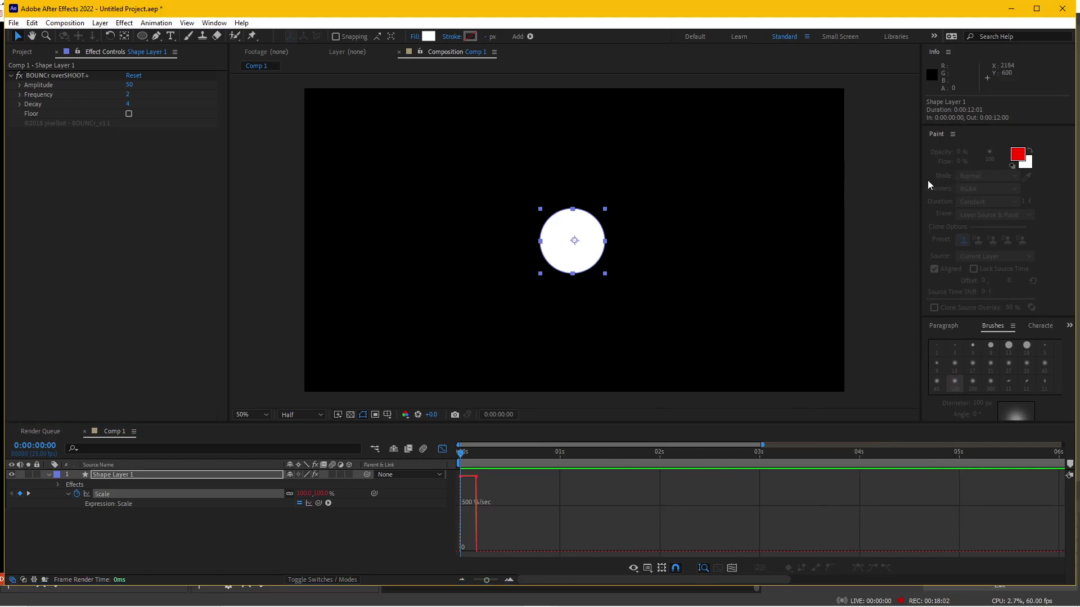
pyautogui.click(652, 570)
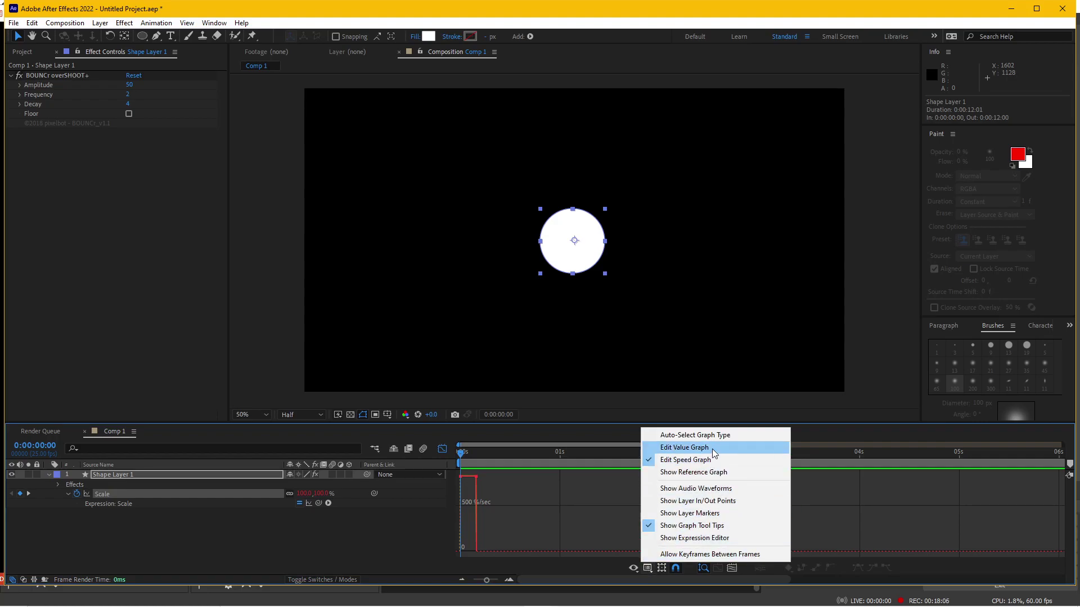
pyautogui.click(712, 448)
pyautogui.click(647, 569)
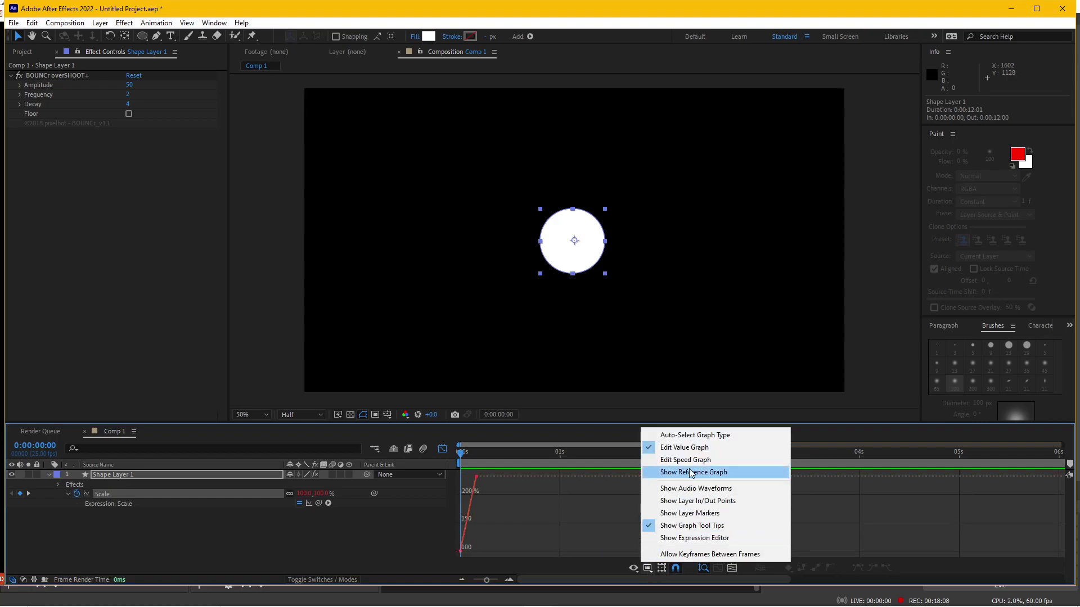
pyautogui.click(692, 463)
pyautogui.click(1010, 8)
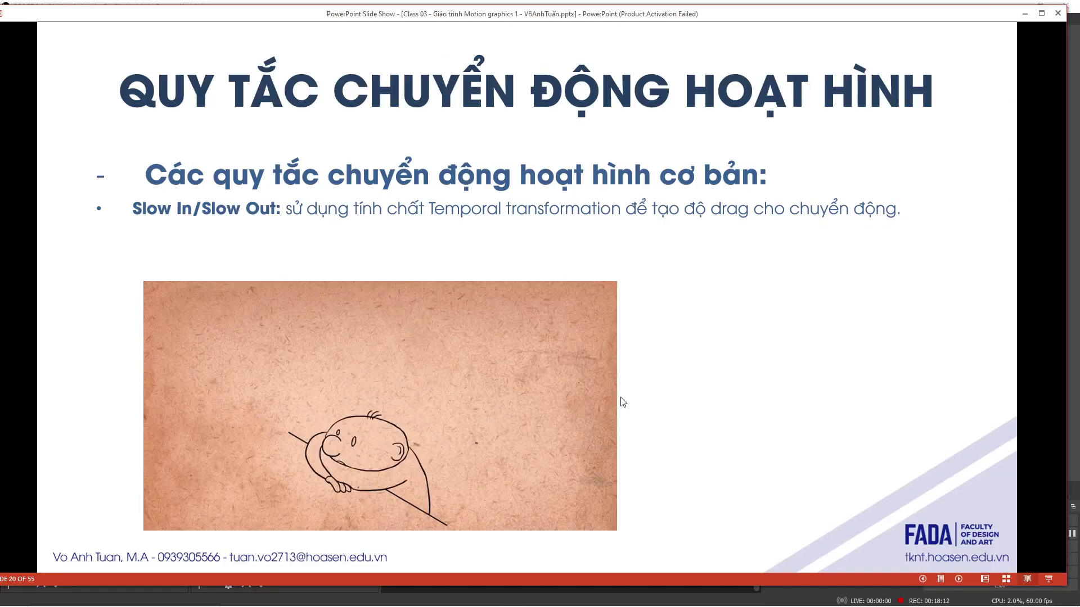
# Show the bad-animation example, end the slide show, and open slide 22 on Arcs
pyautogui.click(675, 398)
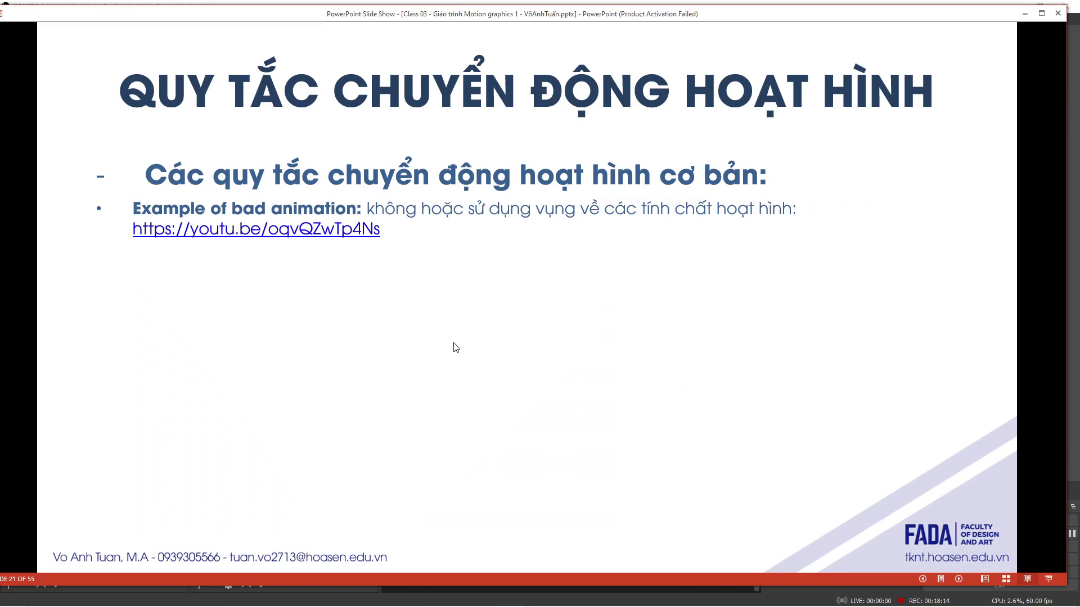
pyautogui.press('Escape')
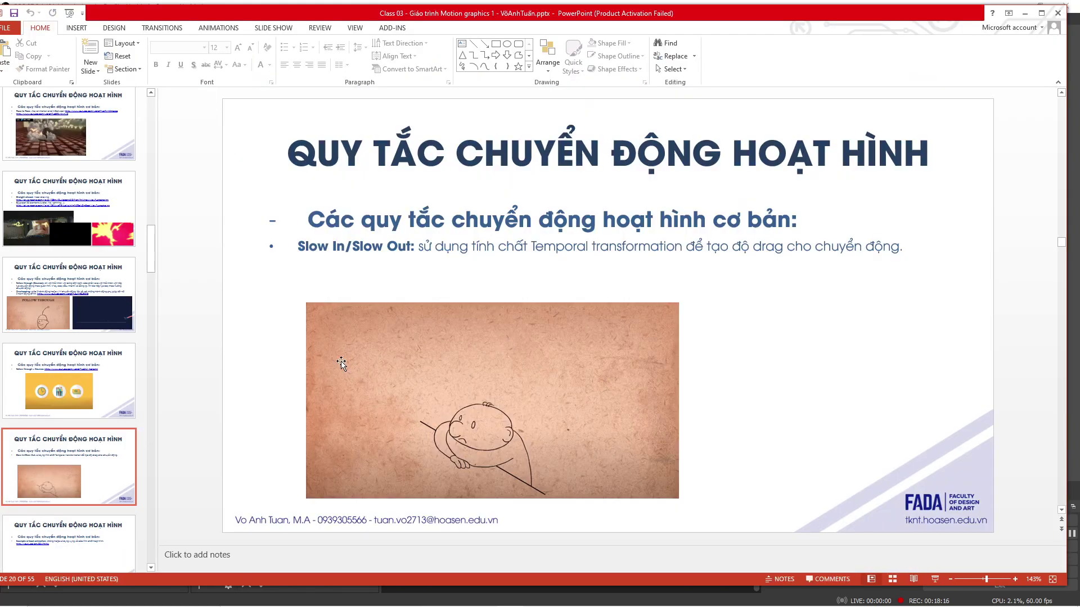
pyautogui.scroll(-3, 53, 502)
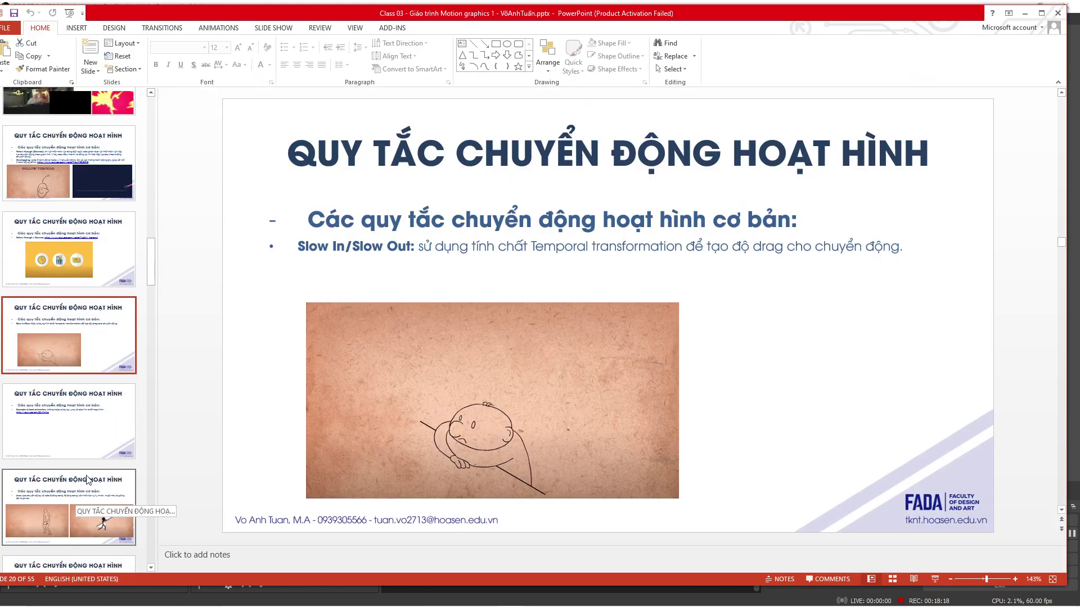
pyautogui.click(87, 489)
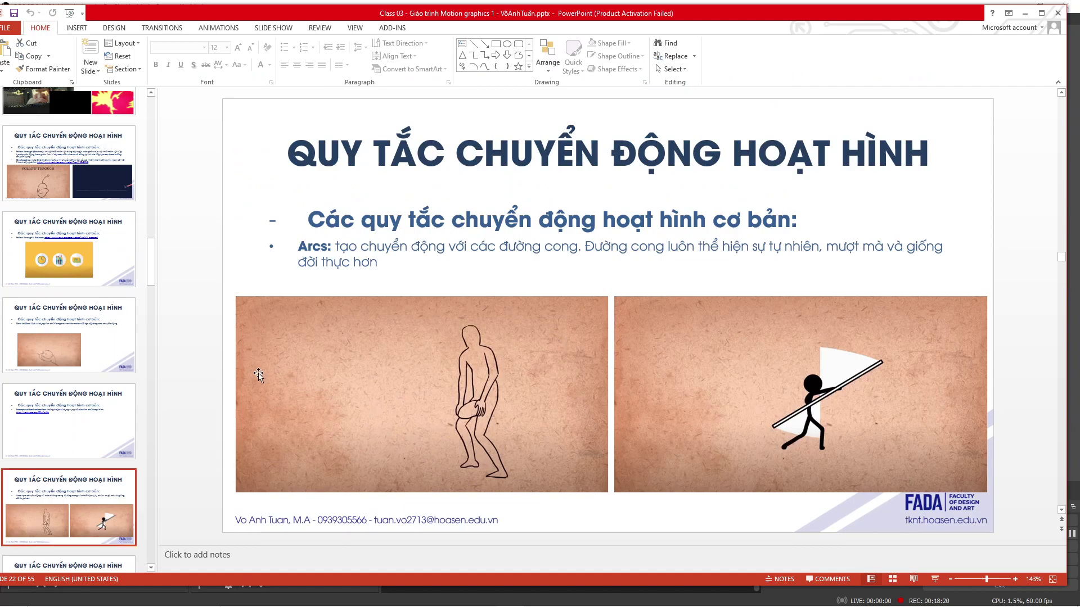
# Present slide 22 on Arcs and the slide 23 bag animation, then switch to After Effects
pyautogui.click(935, 580)
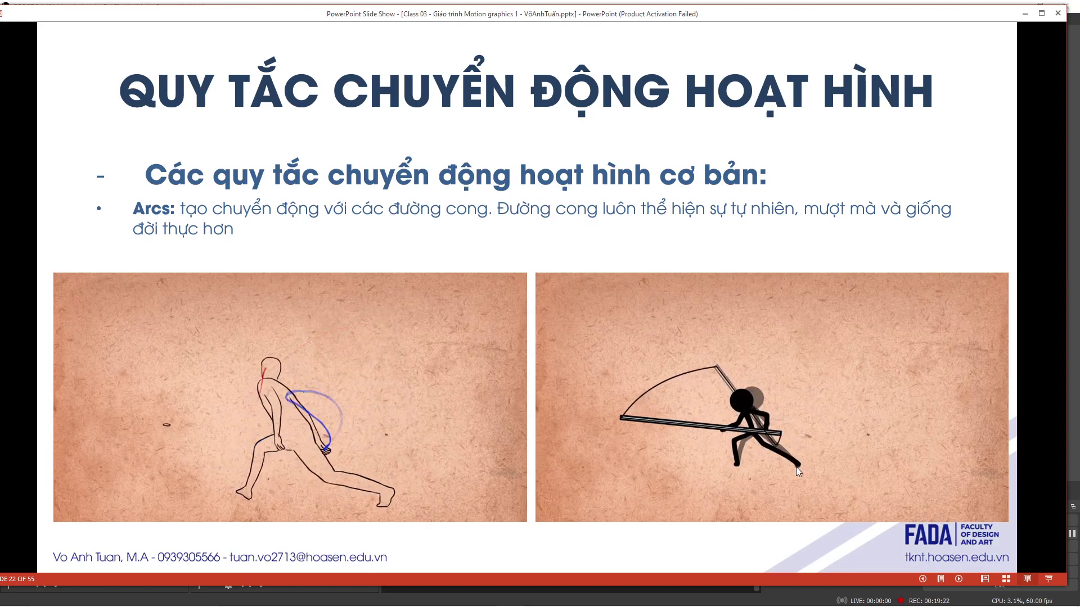
pyautogui.click(764, 540)
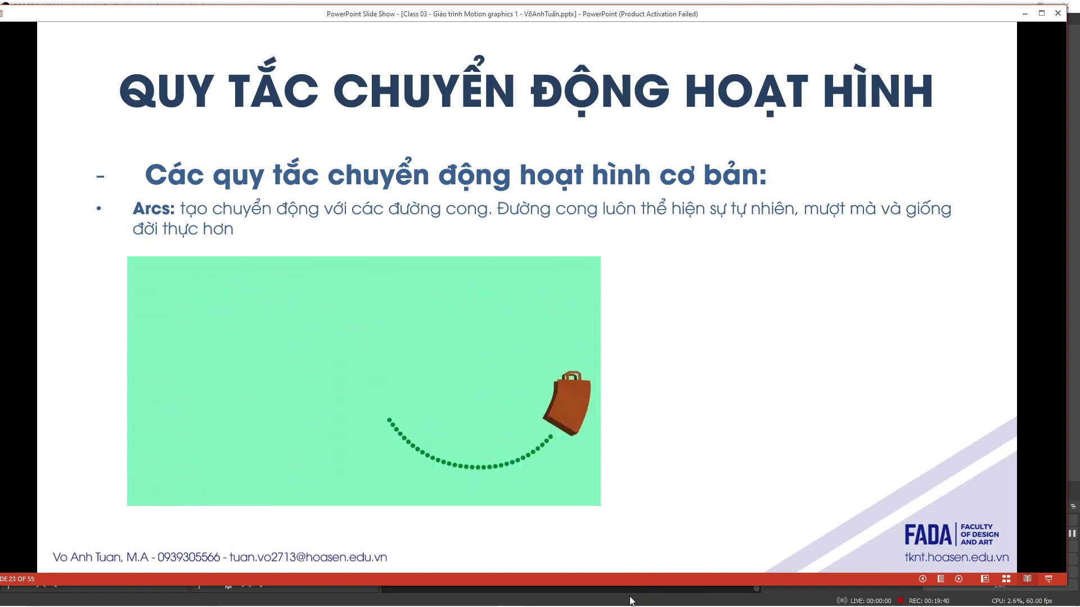
pyautogui.hotkey('alt', 'Tab')
pyautogui.hotkey('alt', 'Tab')
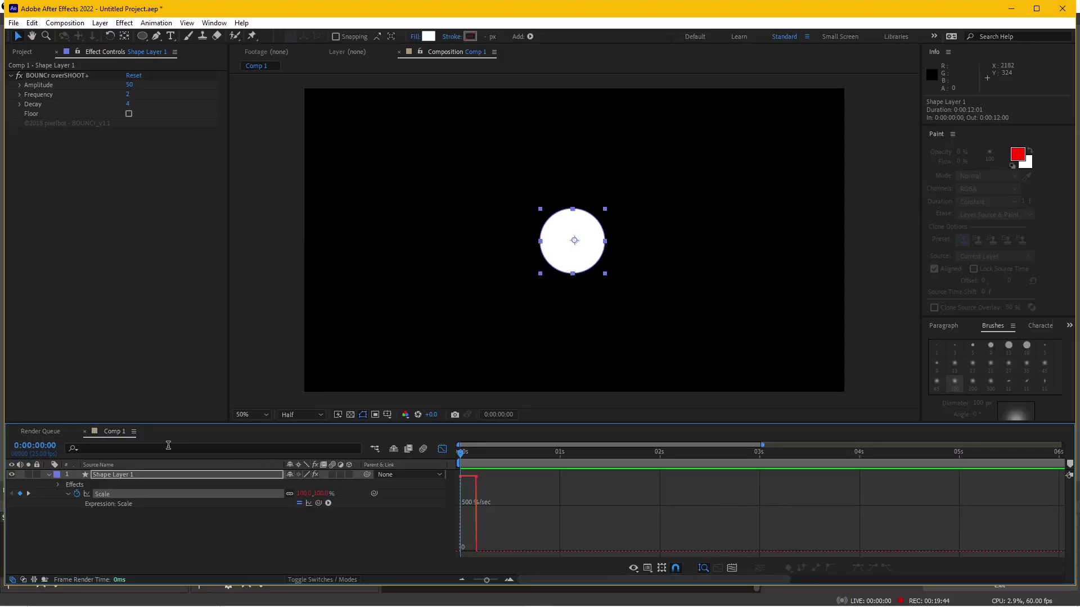
# Delete the circle layer, leave the Graph Editor, and draw a white triangle with the Pen tool
pyautogui.click(108, 475)
pyautogui.press('Delete')
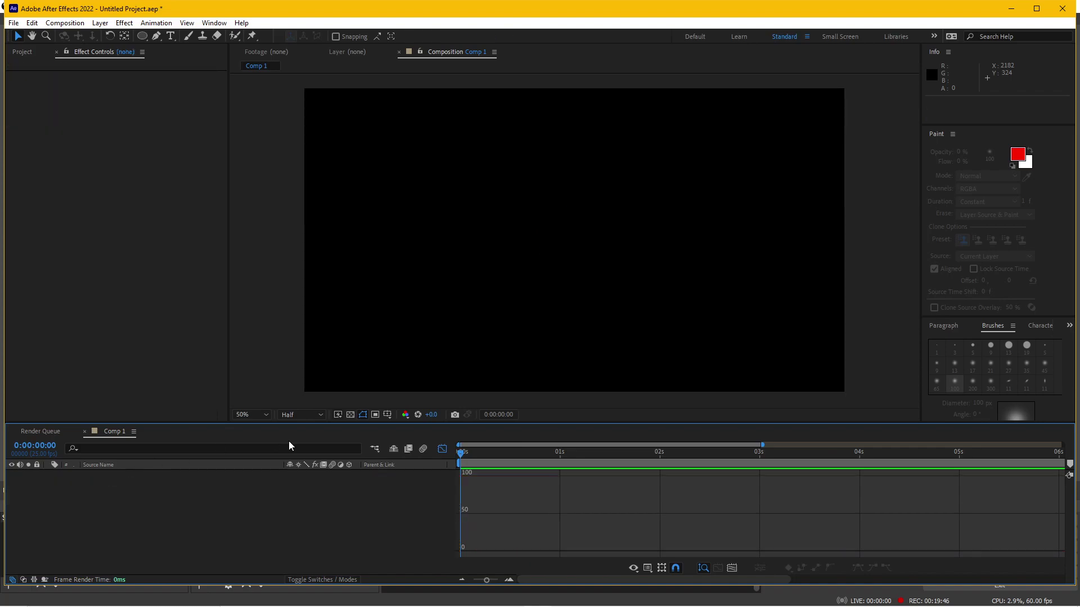
pyautogui.click(443, 450)
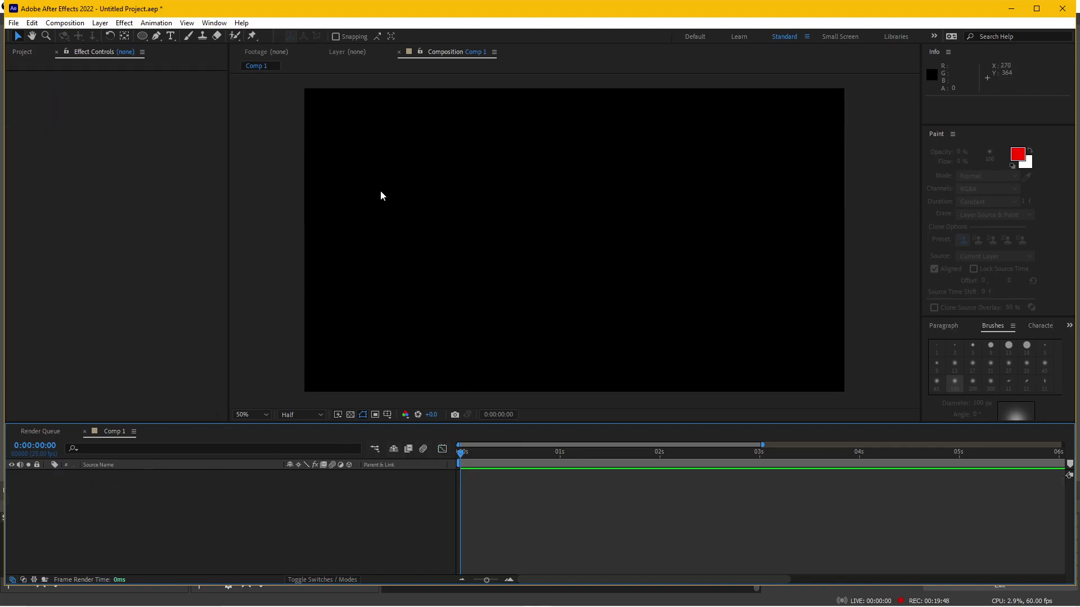
pyautogui.click(156, 37)
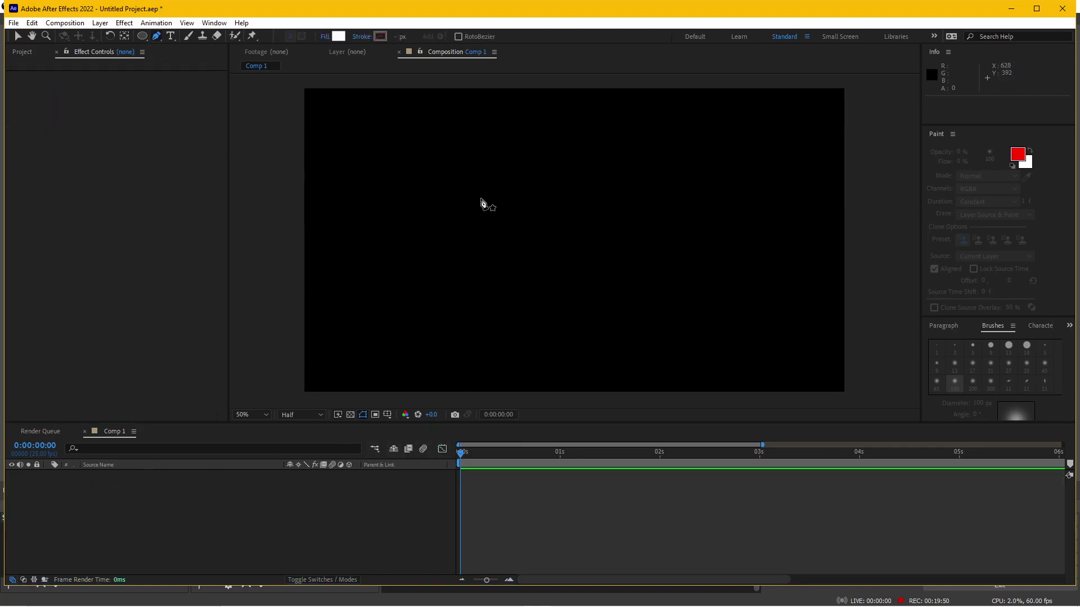
pyautogui.click(385, 174)
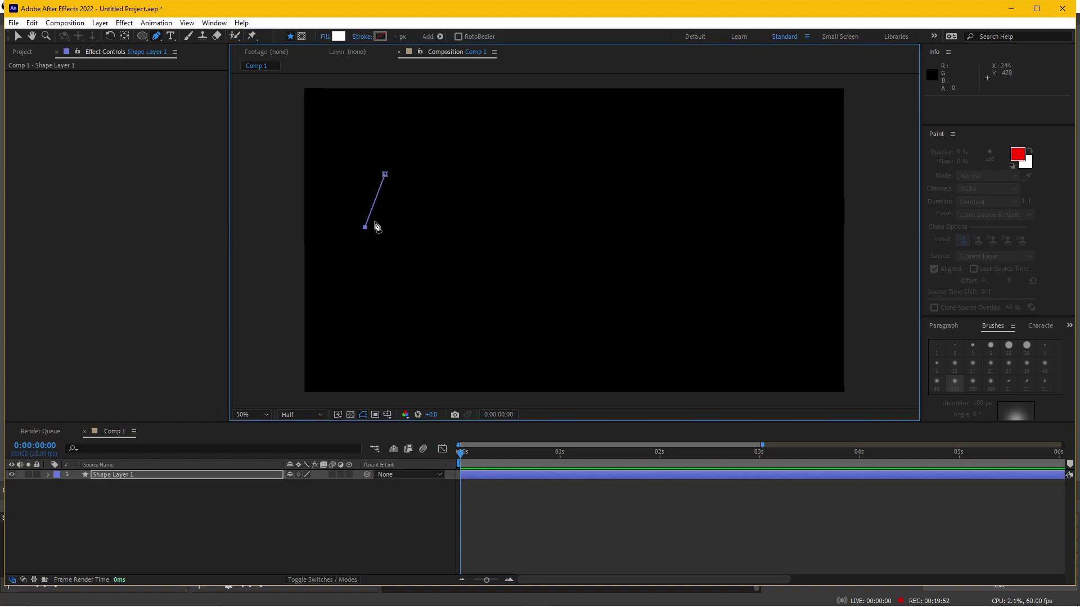
pyautogui.click(386, 175)
# Move the triangle toward the lower left with its anchor point placed inside it
pyautogui.click(18, 36)
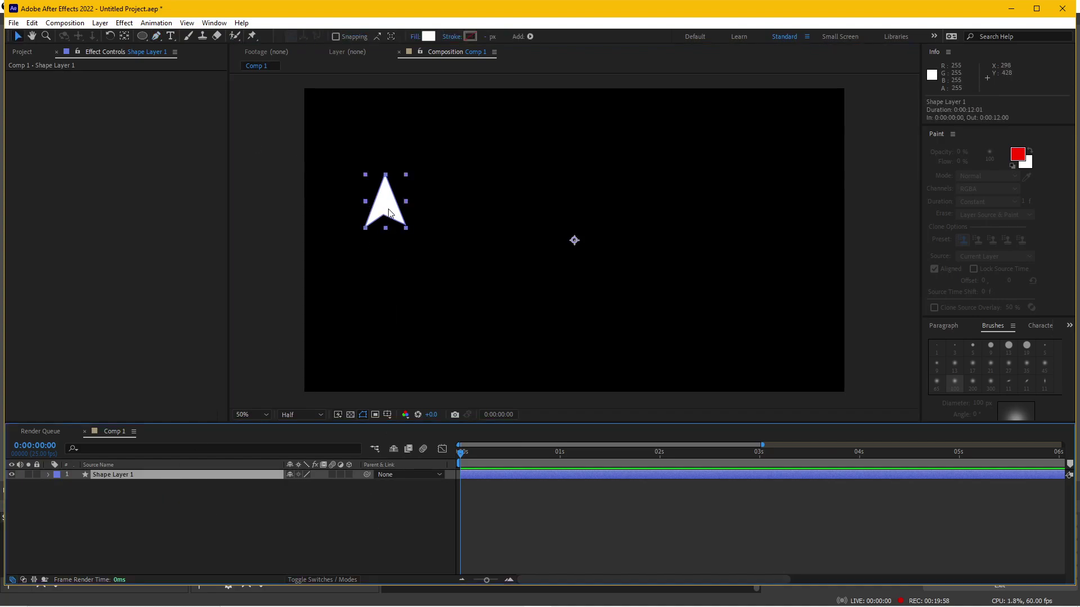
pyautogui.moveTo(388, 212); pyautogui.dragTo(378, 218)
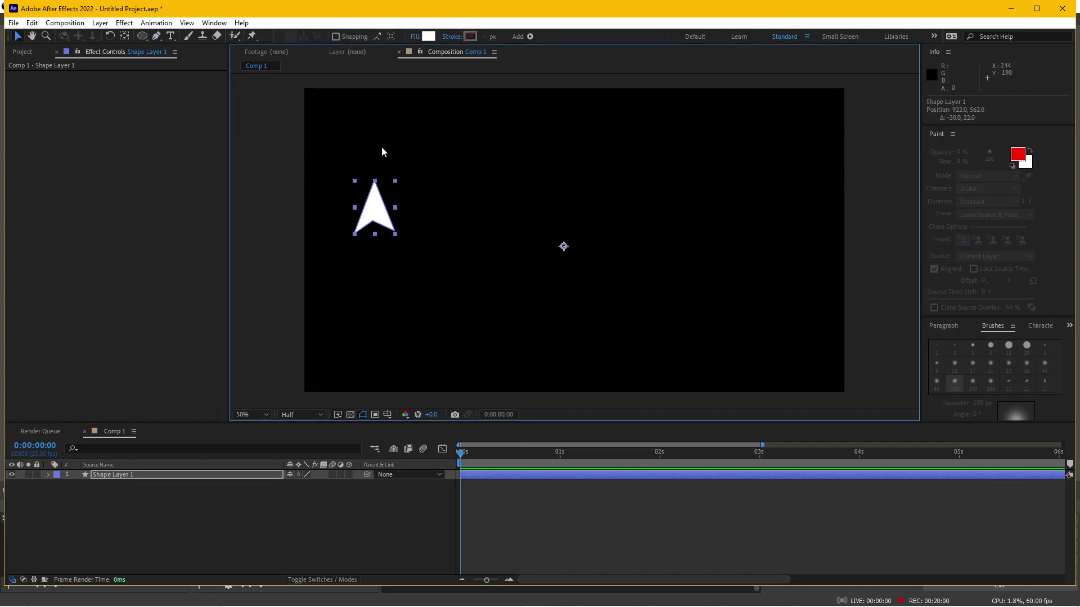
pyautogui.click(125, 37)
pyautogui.moveTo(564, 247); pyautogui.dragTo(341, 314)
pyautogui.click(19, 37)
pyautogui.click(398, 224)
# Keyframe the arrowhead's Position each second along a zigzag, then smooth a path corner into a curve
pyautogui.press('p')
pyautogui.click(77, 484)
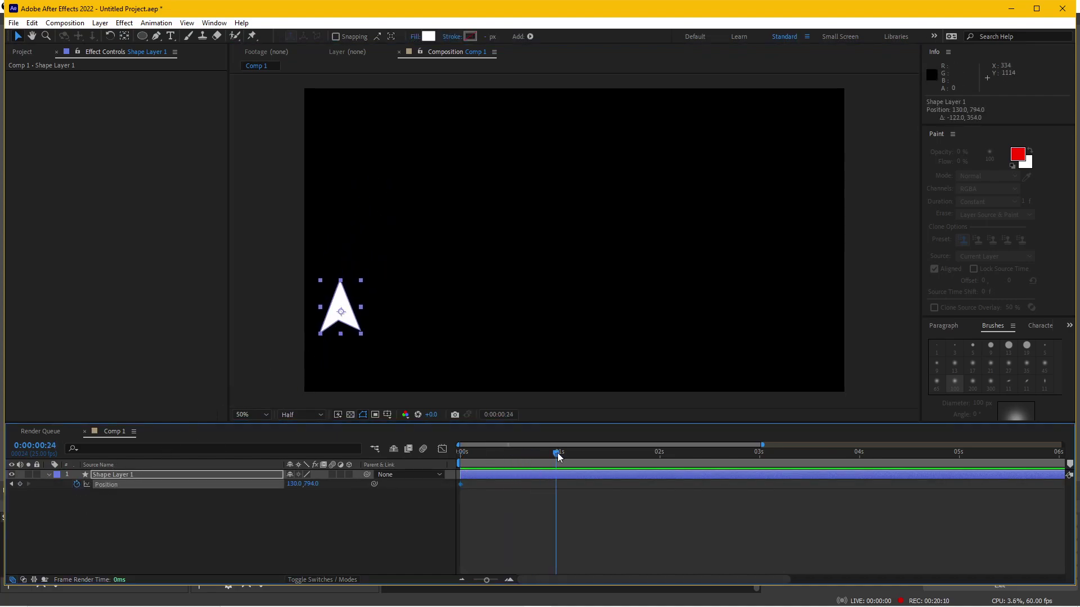
pyautogui.moveTo(348, 318); pyautogui.dragTo(790, 190)
pyautogui.click(667, 453)
pyautogui.click(757, 454)
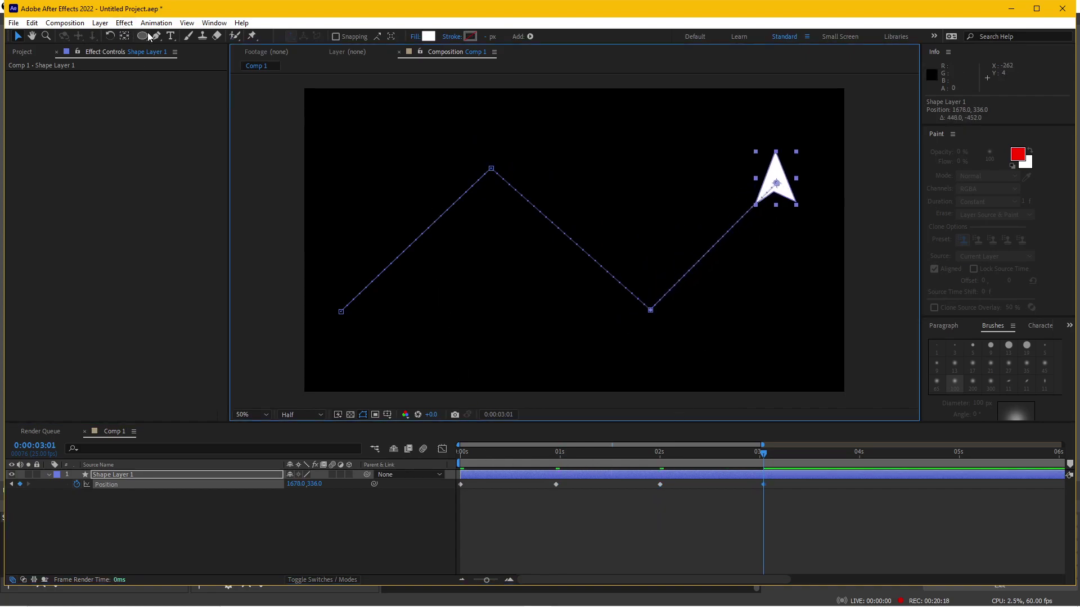
pyautogui.moveTo(156, 36); pyautogui.dragTo(209, 83)
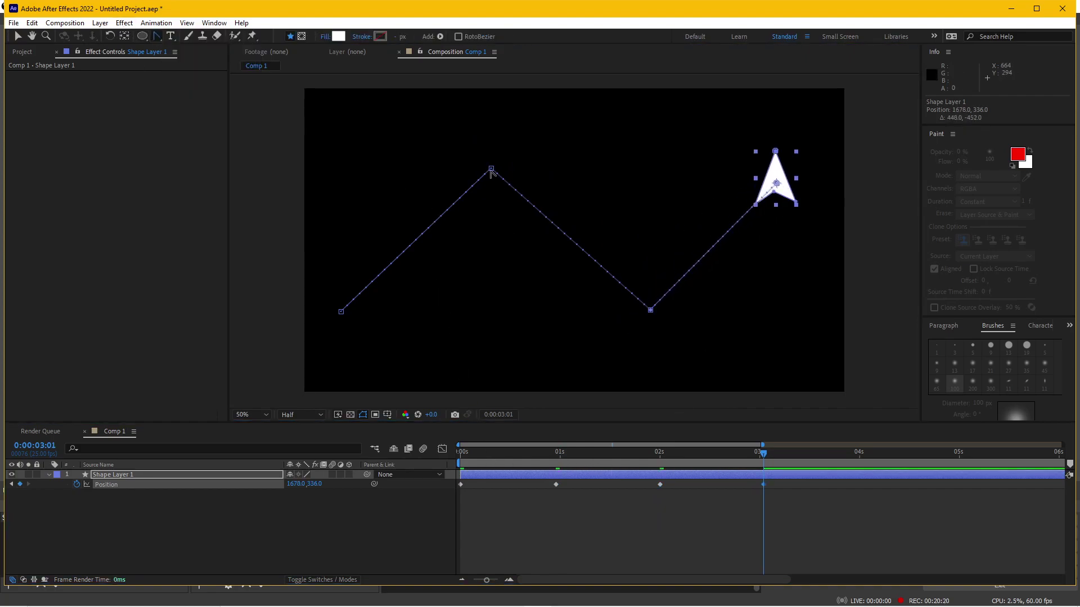
pyautogui.click(491, 169)
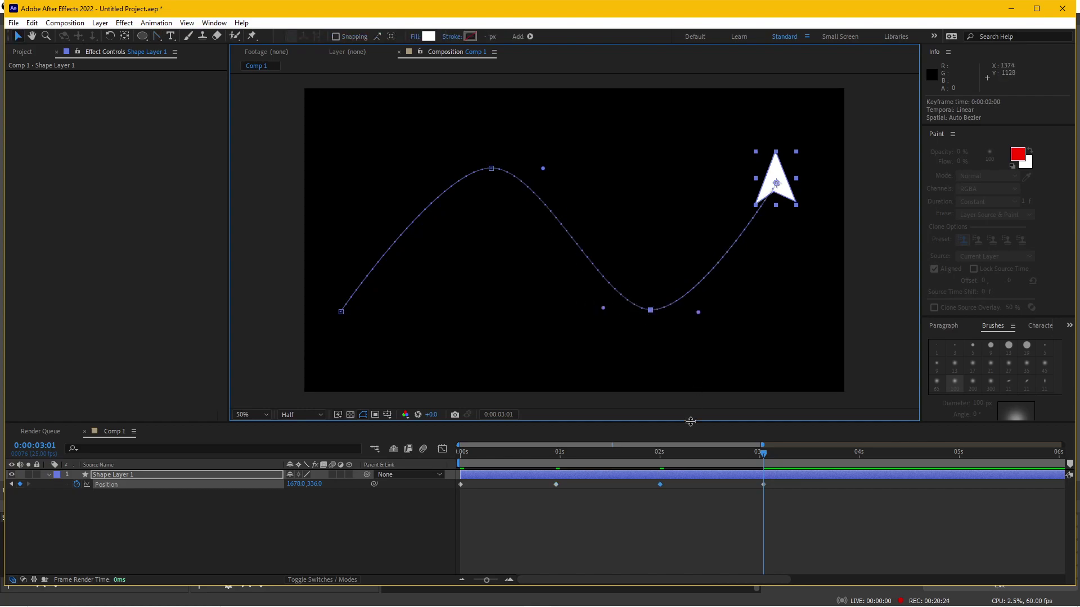
# Preview the arrow's motion, then widen both handles of the path's top vertex at frame 14
pyautogui.press('space')
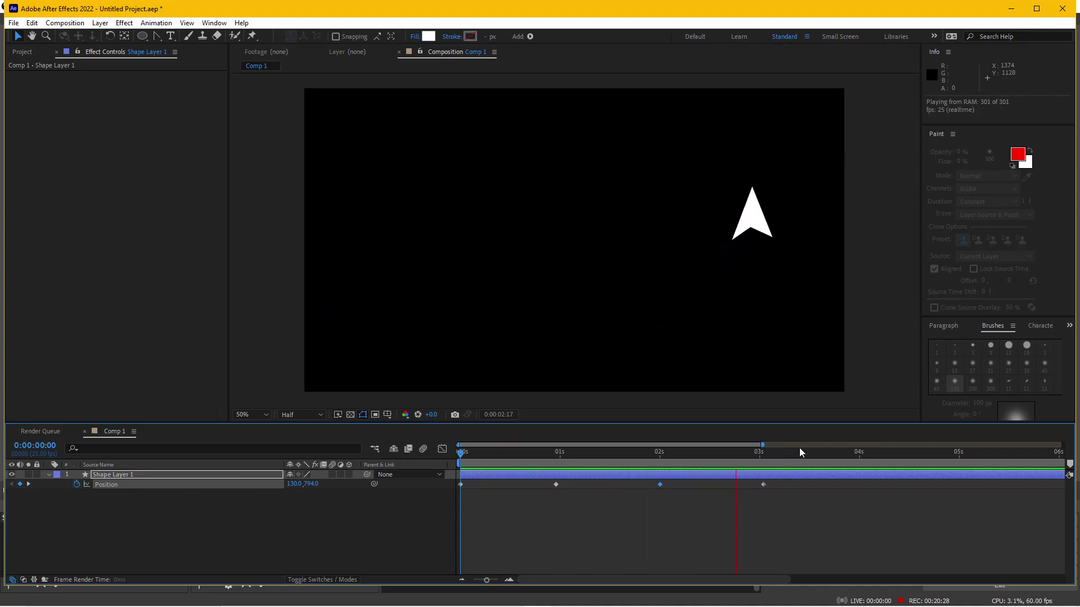
pyautogui.moveTo(751, 457); pyautogui.dragTo(515, 452)
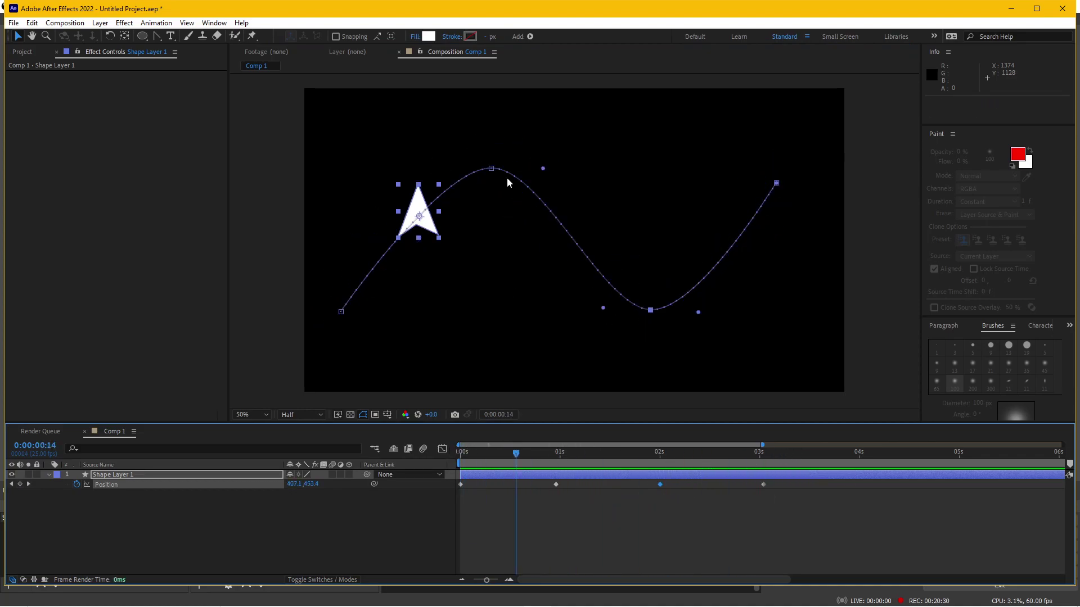
pyautogui.click(491, 168)
pyautogui.moveTo(437, 168); pyautogui.dragTo(380, 168)
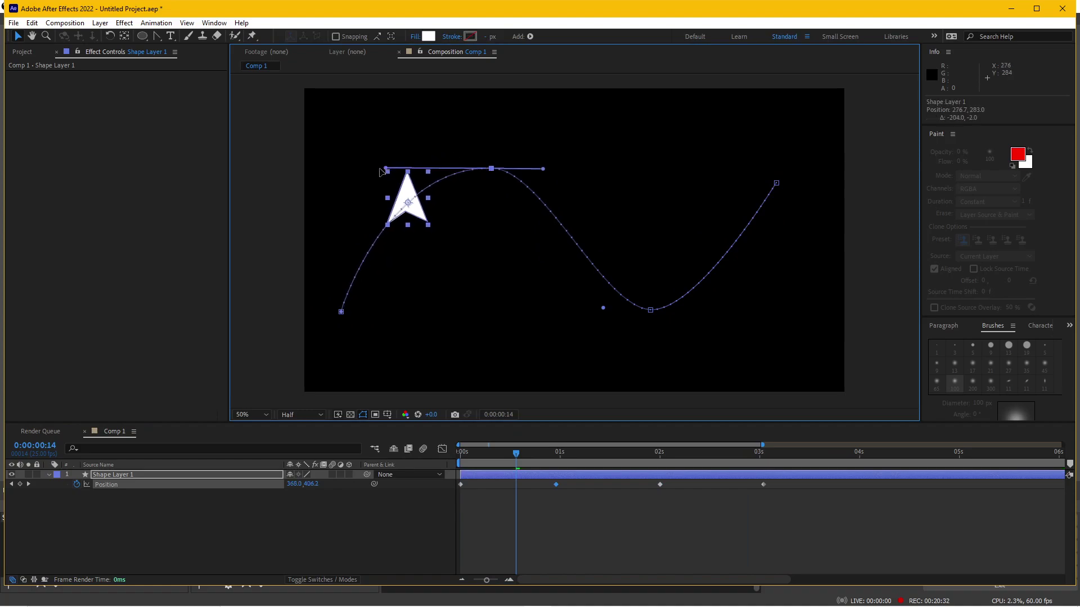
pyautogui.moveTo(543, 171); pyautogui.dragTo(572, 172)
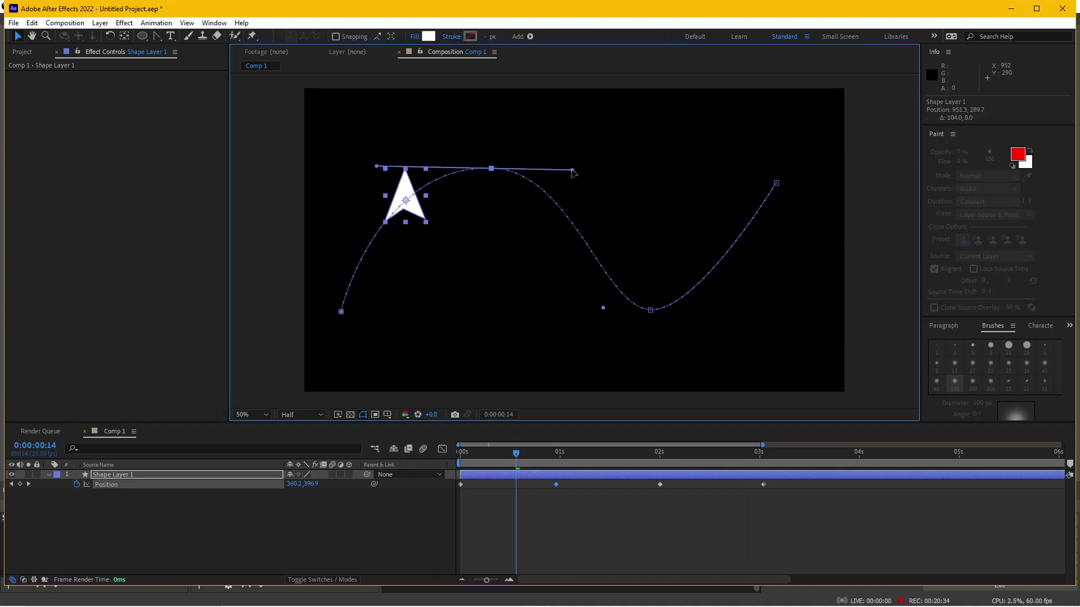
# Move the bottom vertex and tilt its handles into a fuller S-curve, then preview it
pyautogui.moveTo(648, 314); pyautogui.dragTo(589, 338)
pyautogui.moveTo(733, 338); pyautogui.dragTo(771, 330)
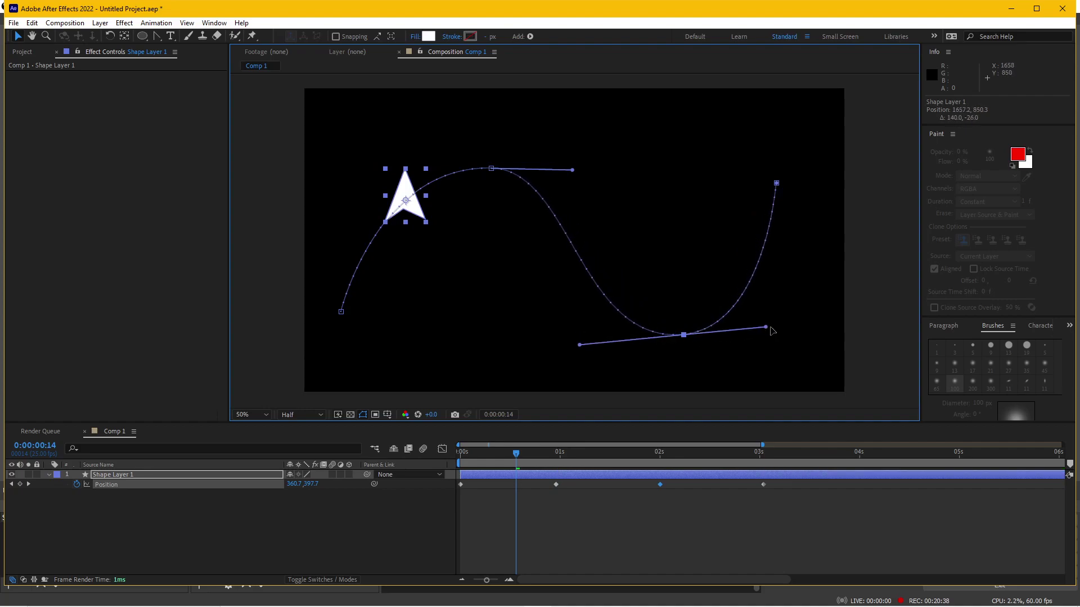
pyautogui.press('space')
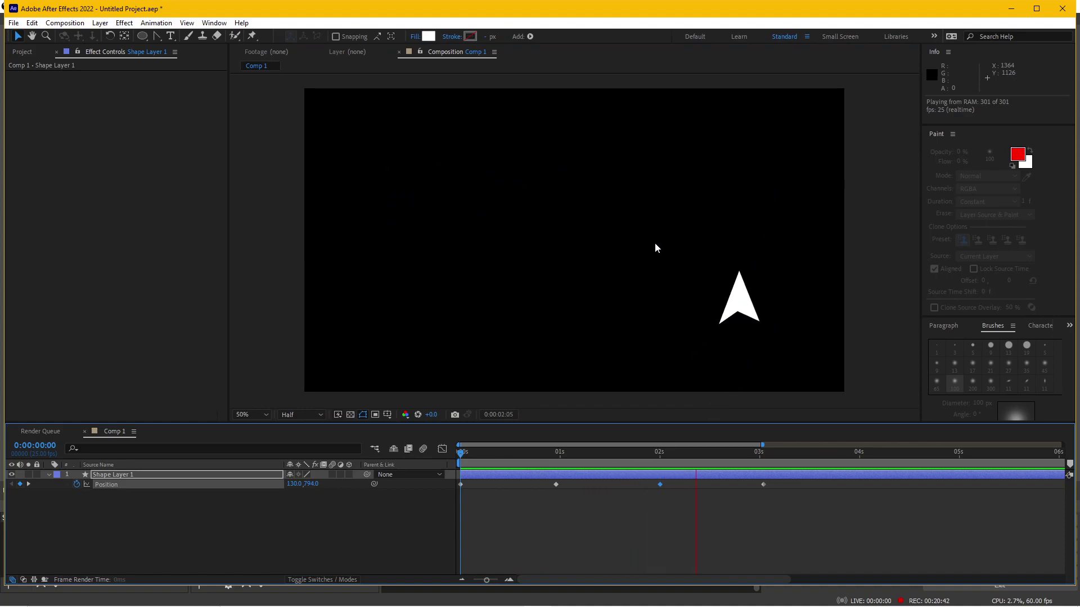
pyautogui.press('space')
pyautogui.moveTo(698, 455); pyautogui.dragTo(548, 455)
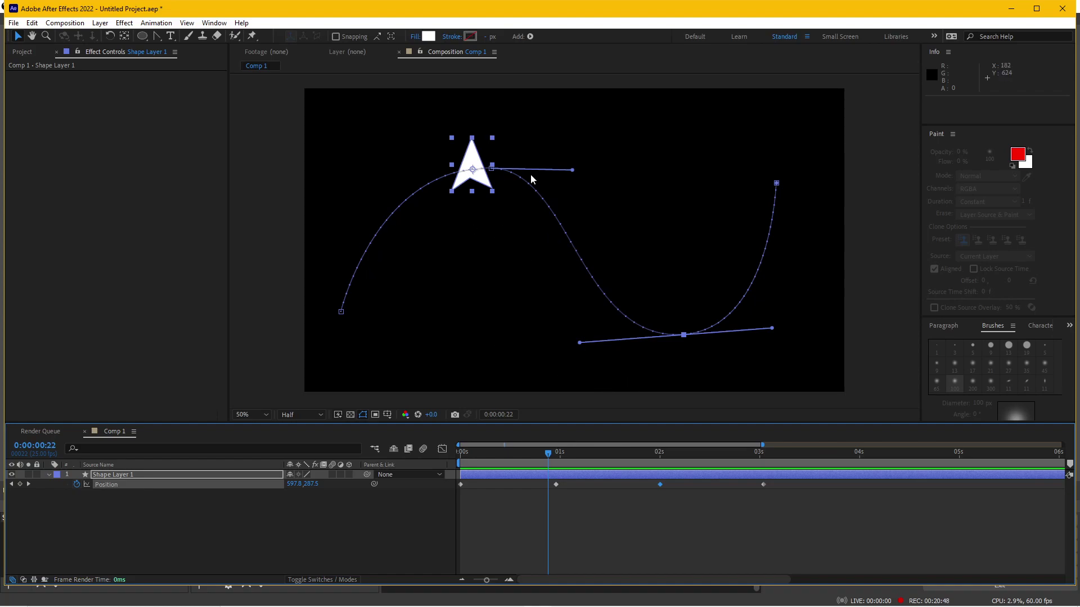
# Set the arrow layer's Auto-Orient option to Orient Along Path
pyautogui.rightClick(171, 479)
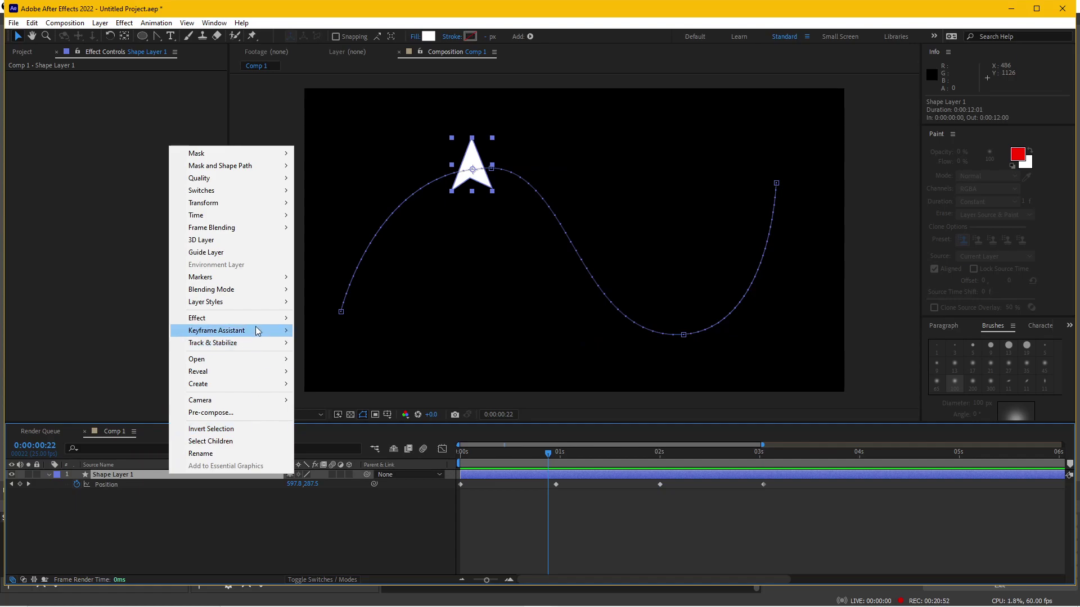
pyautogui.moveTo(257, 331)
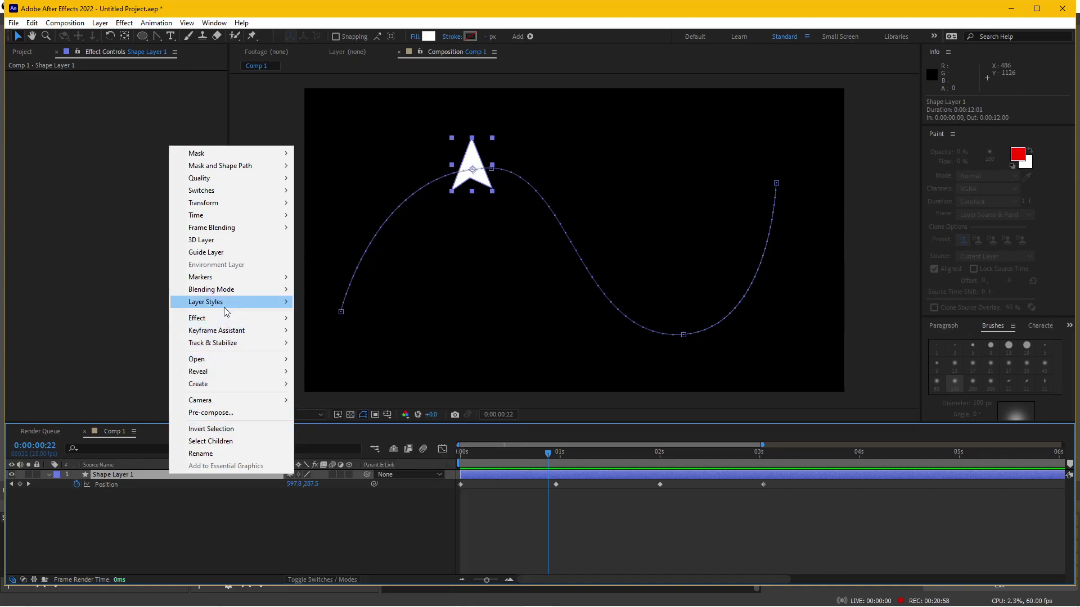
pyautogui.moveTo(239, 209)
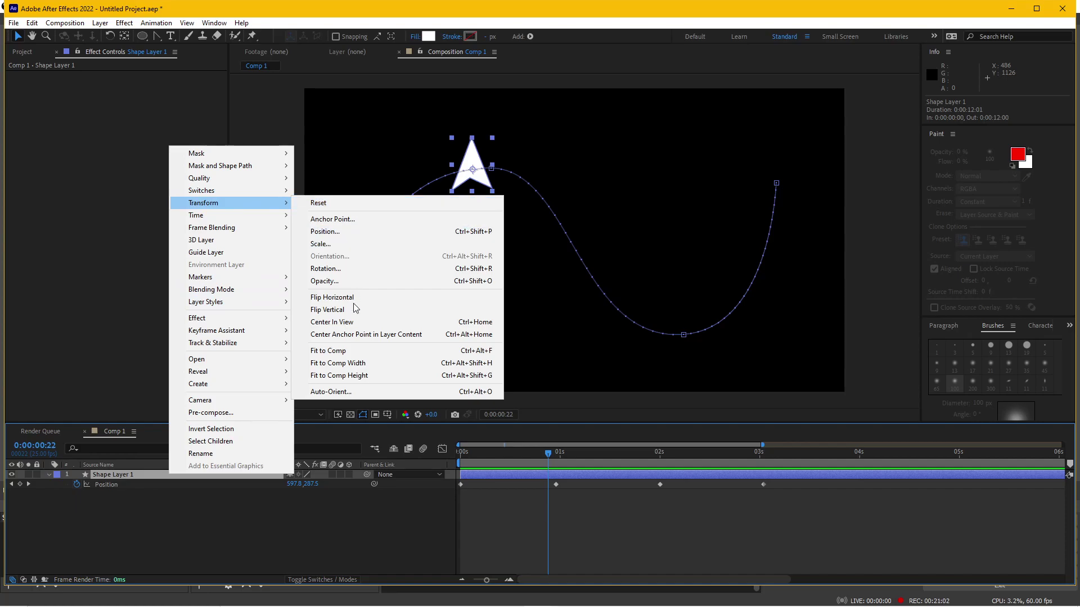
pyautogui.click(358, 393)
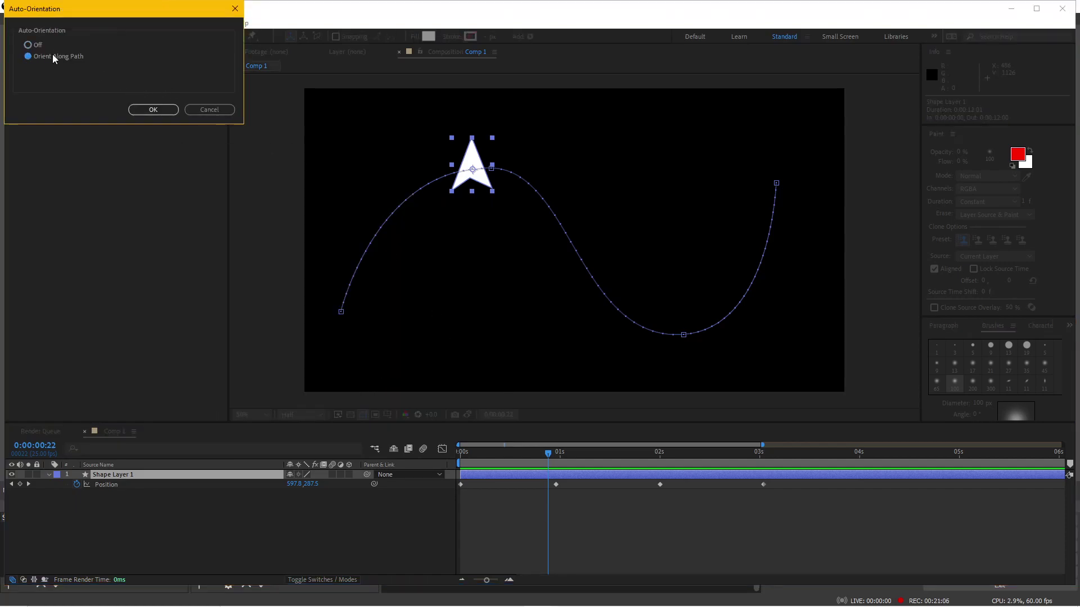
pyautogui.click(140, 110)
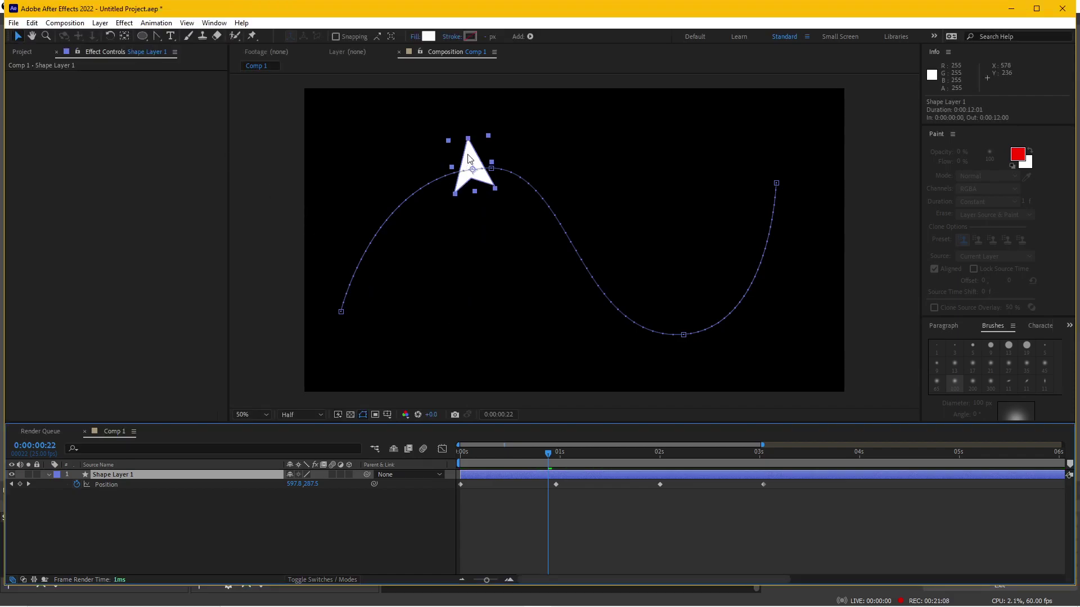
# Rotate the arrow to point along its path, preview it, and return to PowerPoint's slide show
pyautogui.press('w')
pyautogui.moveTo(477, 158); pyautogui.dragTo(506, 177)
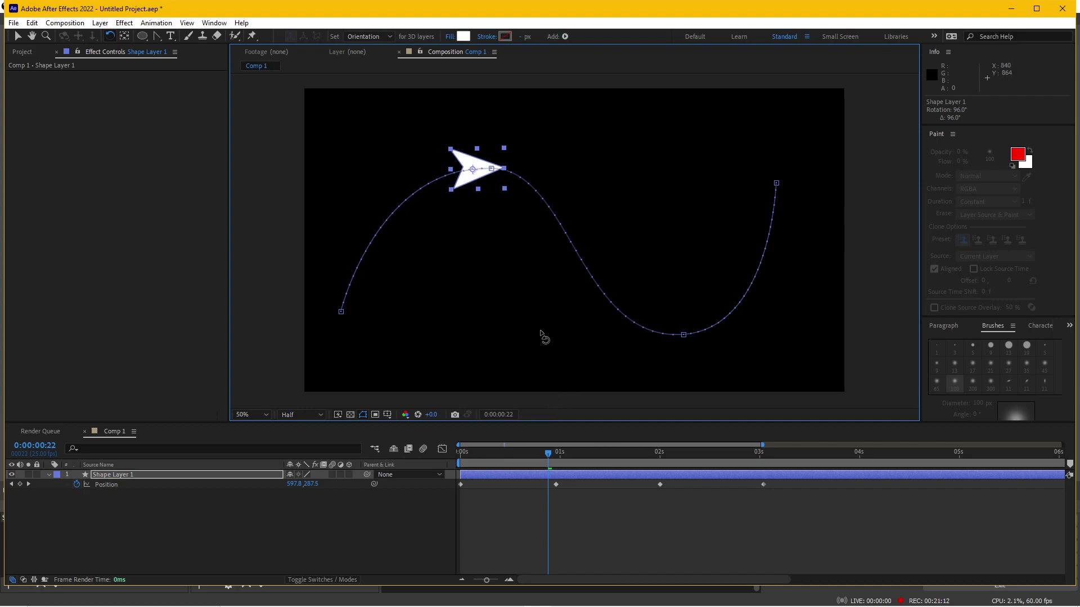
pyautogui.press('space')
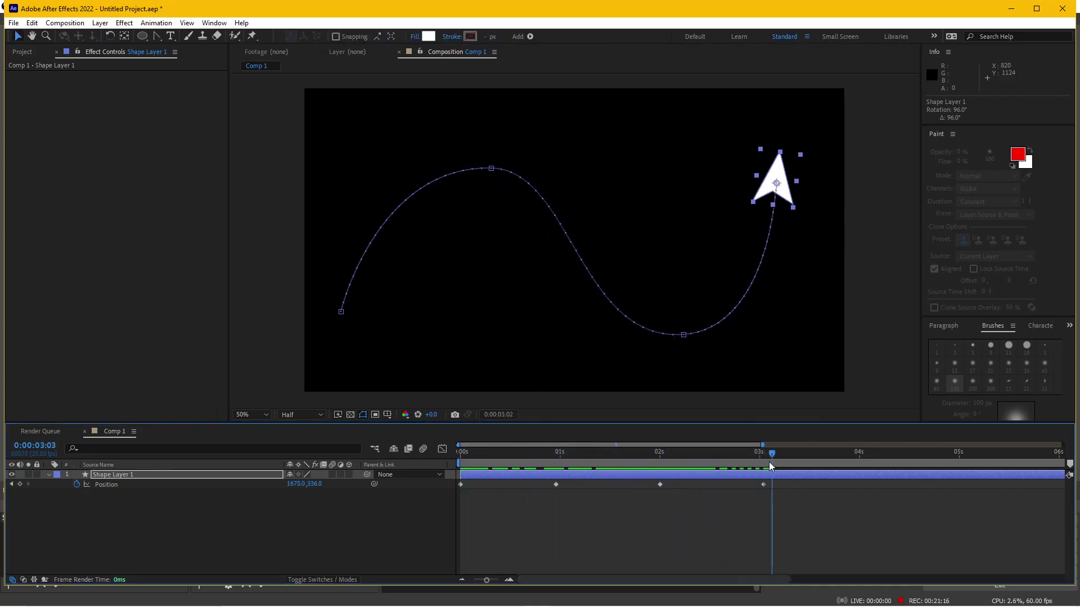
pyautogui.press('space')
pyautogui.press('space')
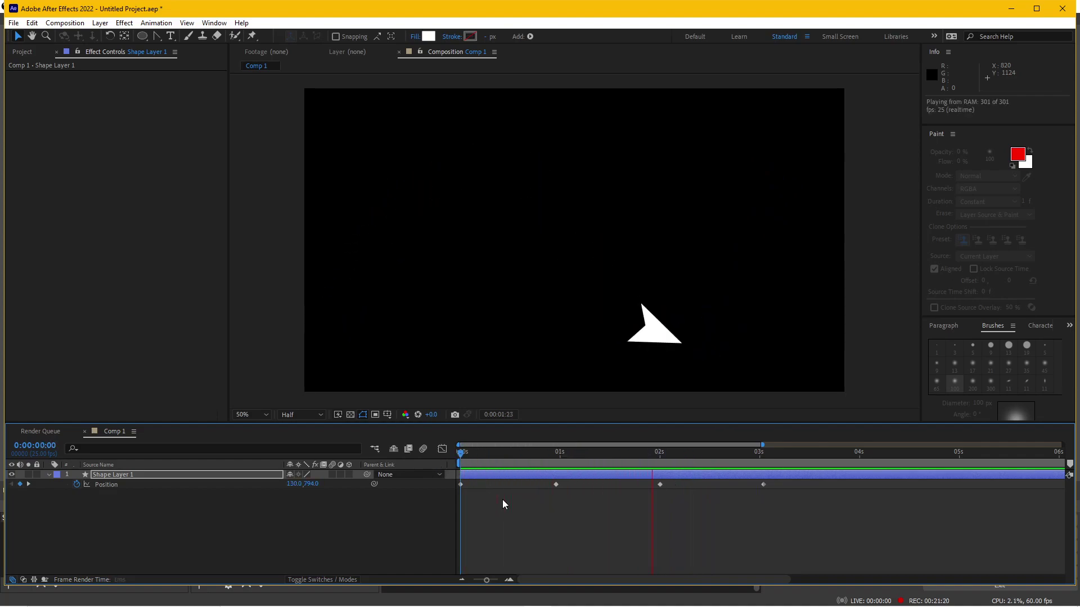
pyautogui.press('space')
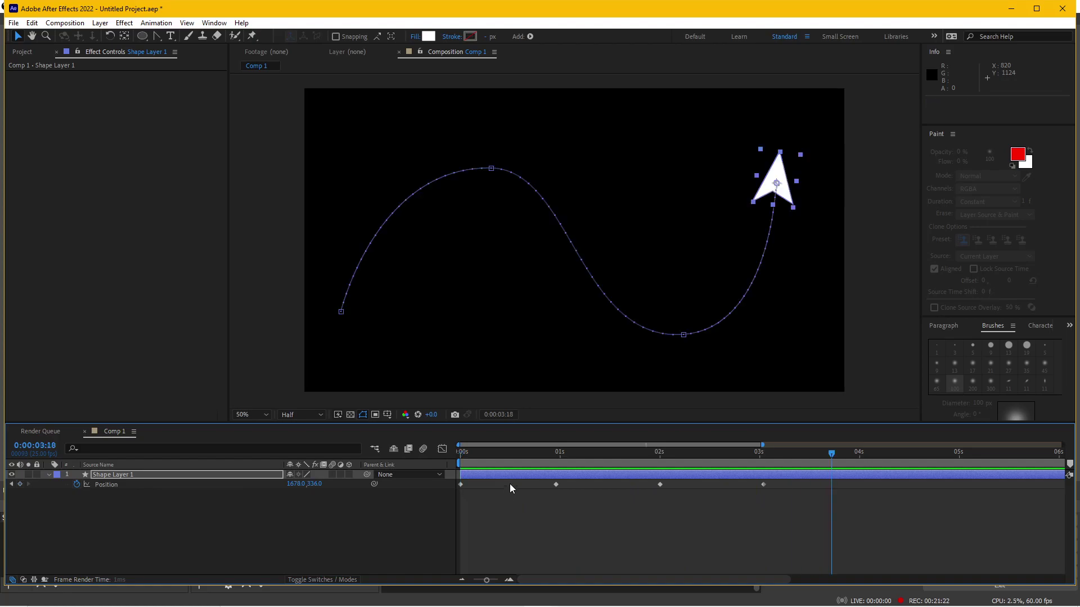
pyautogui.moveTo(552, 595)
pyautogui.click(511, 596)
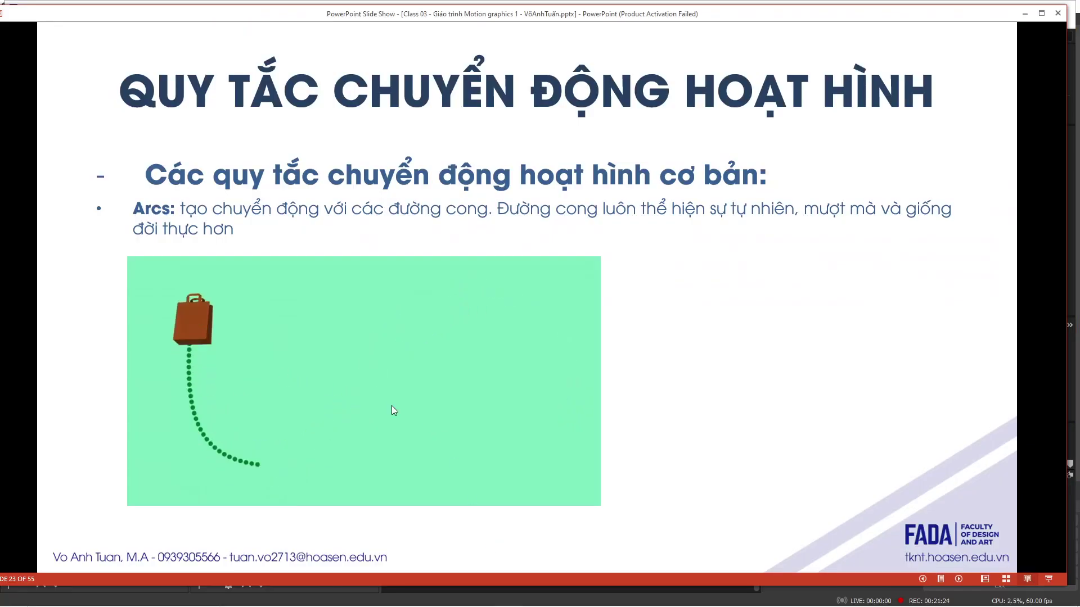
# Advance the slide show from slide 23 to the Secondary actions slide 24
pyautogui.click(640, 440)
pyautogui.click(642, 444)
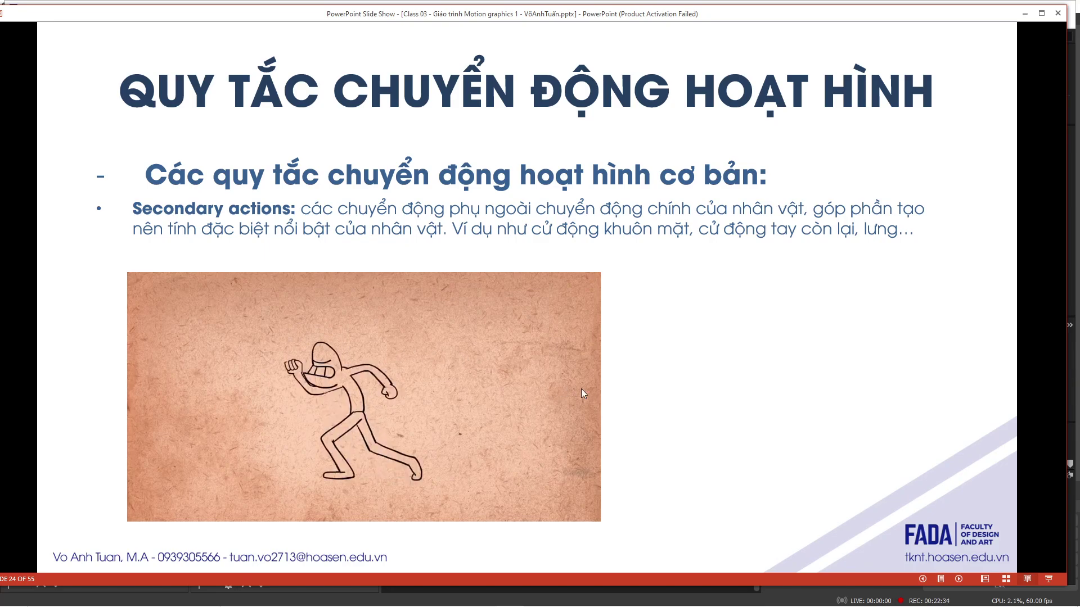
# Advance one more slide, exit the slide show, and select slide 25 with the clown video
pyautogui.click(676, 363)
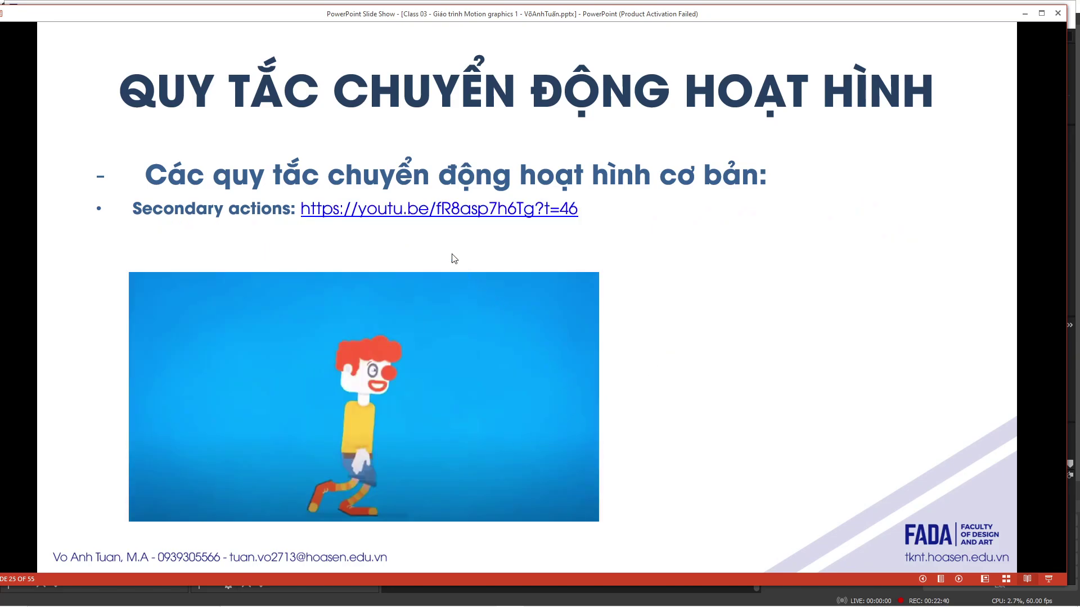
pyautogui.press('Escape')
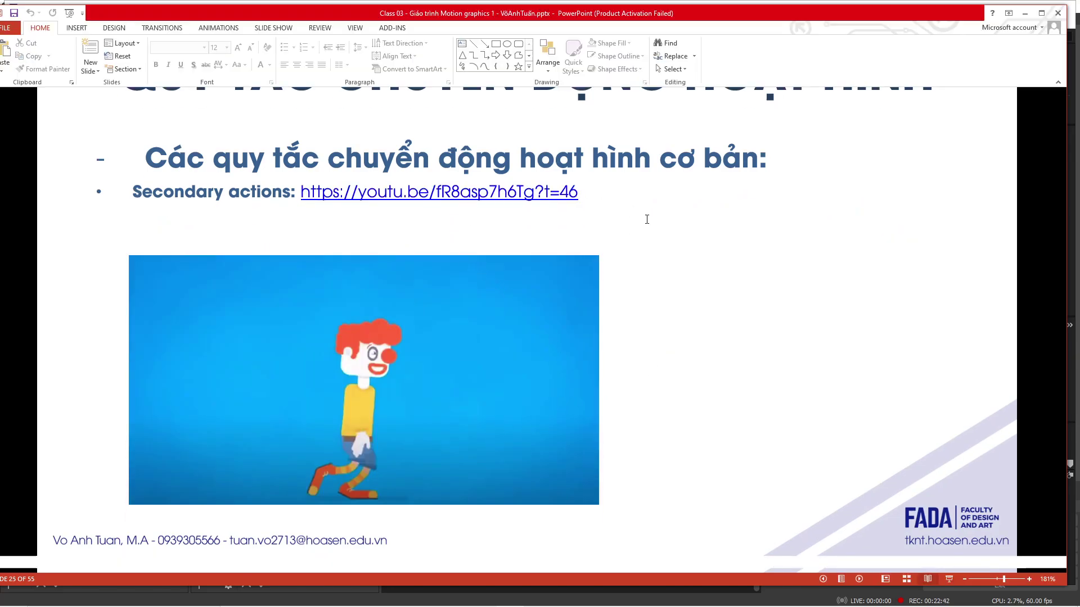
pyautogui.scroll(-5, 100, 431)
pyautogui.scroll(-2, 100, 431)
pyautogui.click(84, 331)
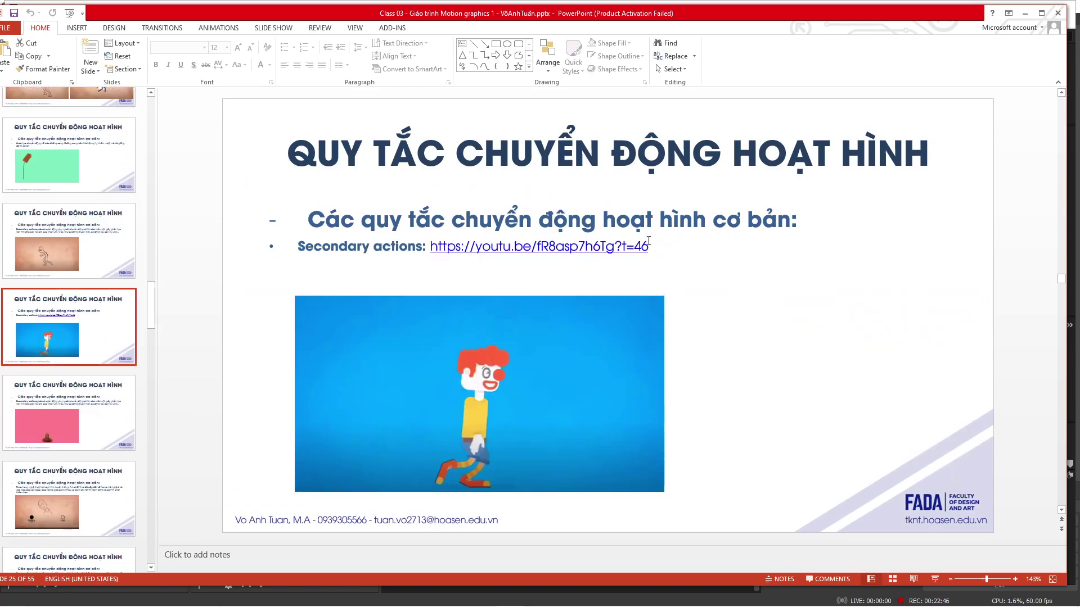
# Copy slide 25's YouTube link and put the cursor in Chrome's address bar
pyautogui.doubleClick(550, 248)
pyautogui.hotkey('ctrl', 'c')
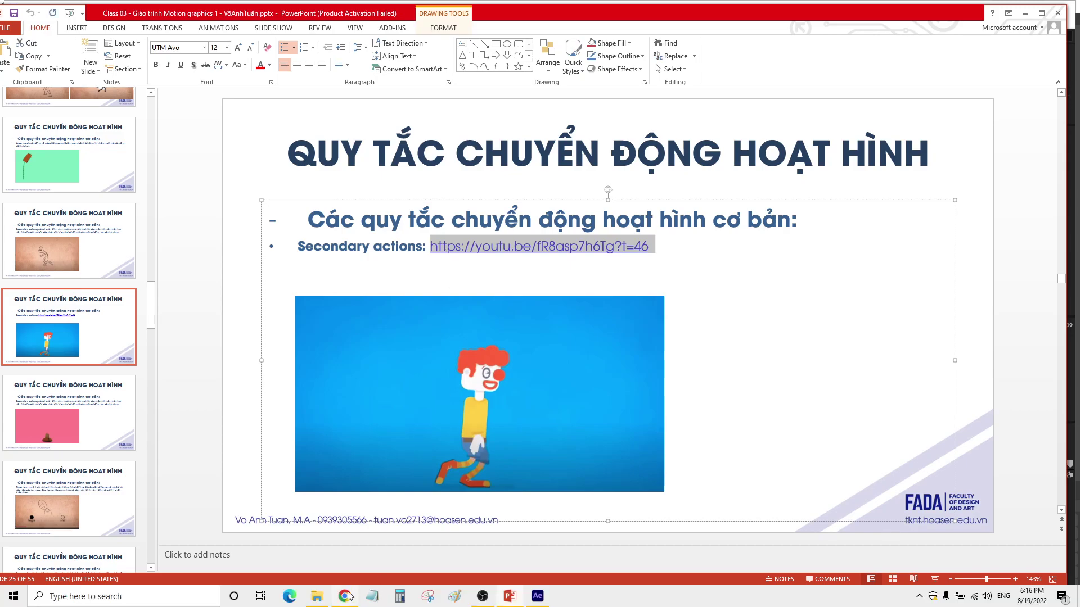
pyautogui.click(347, 595)
pyautogui.click(360, 65)
# Load the Rigman video from the pasted link and seek to 0:16, 0:37 and a later scene
pyautogui.hotkey('ctrl', 'v')
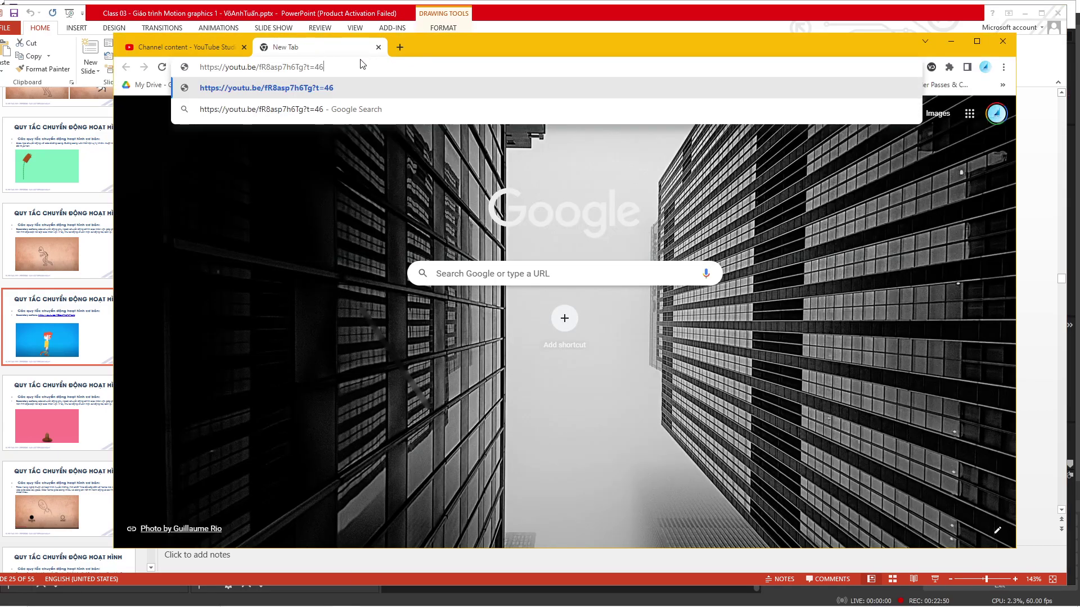
pyautogui.press('Return')
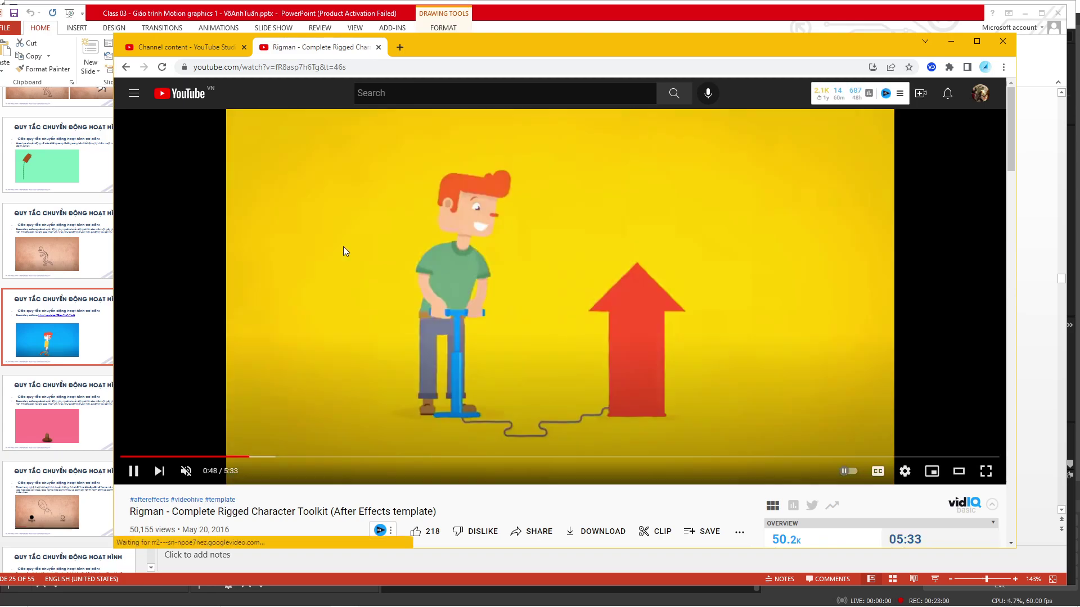
pyautogui.click(162, 457)
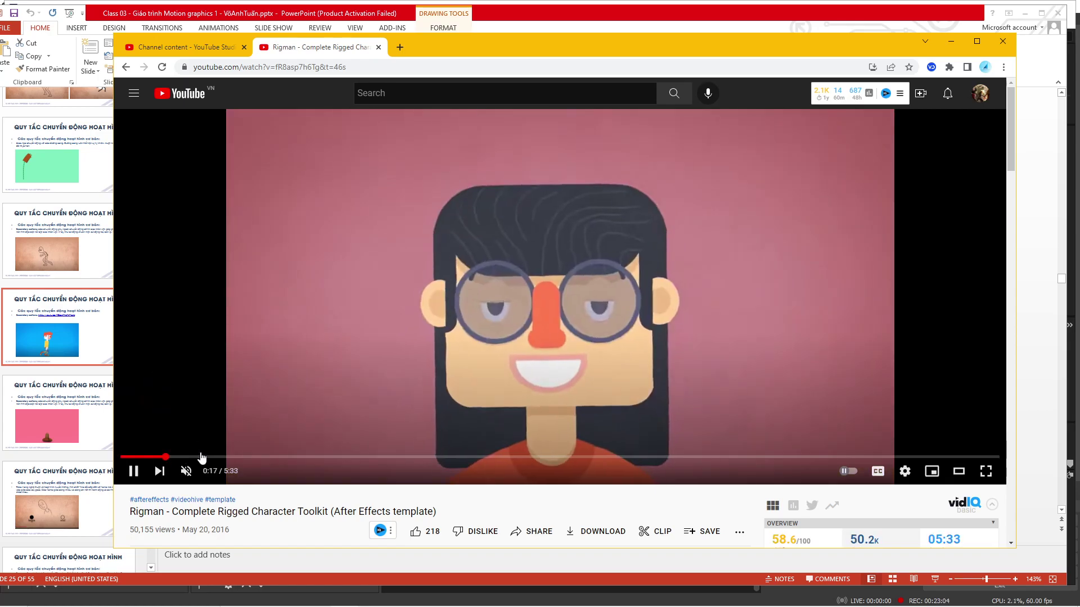
pyautogui.click(217, 456)
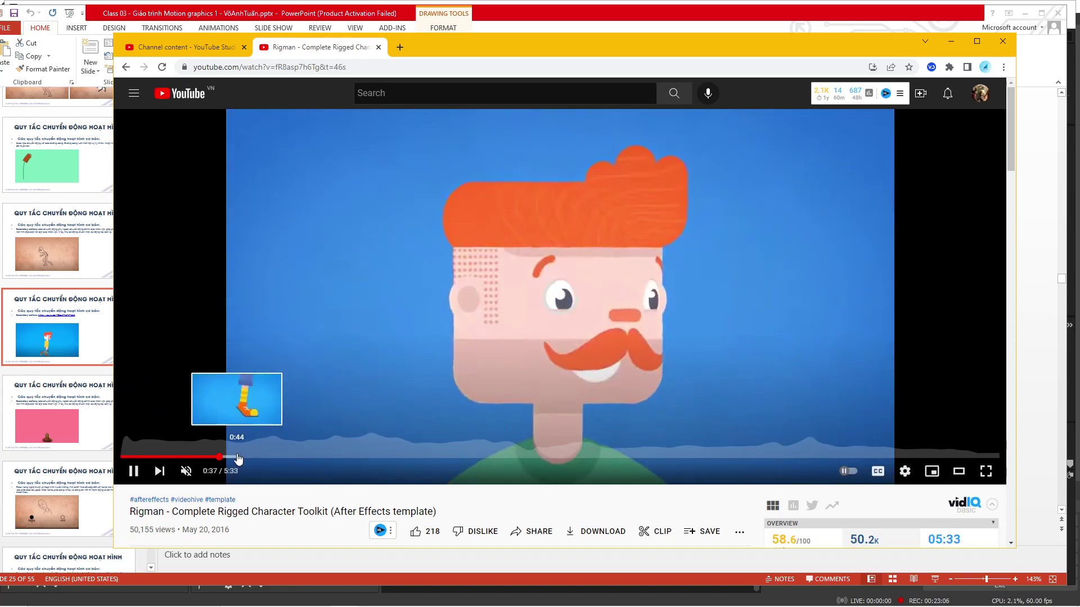
pyautogui.click(228, 456)
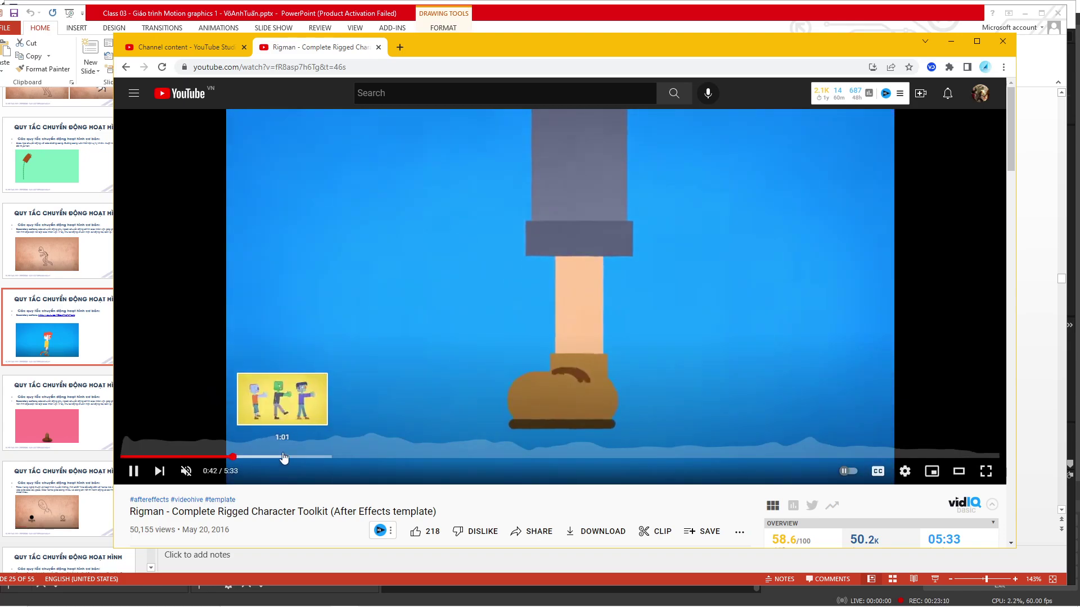
# Reload the video link, pause on the clown scene at 0:48, and return to PowerPoint
pyautogui.click(424, 67)
pyautogui.hotkey('ctrl', 'v')
pyautogui.press('Return')
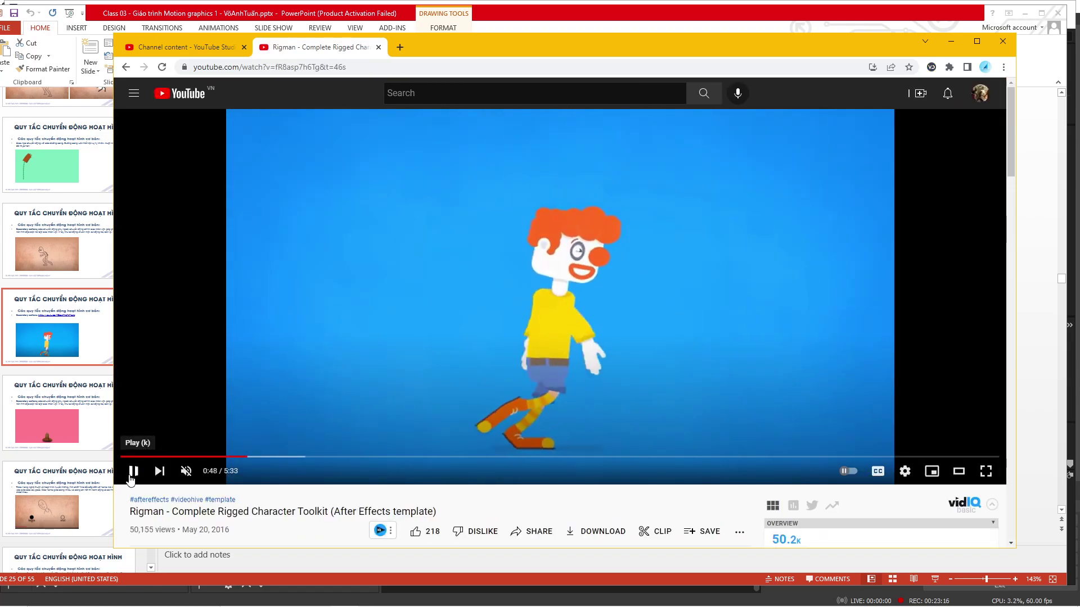
pyautogui.click(134, 475)
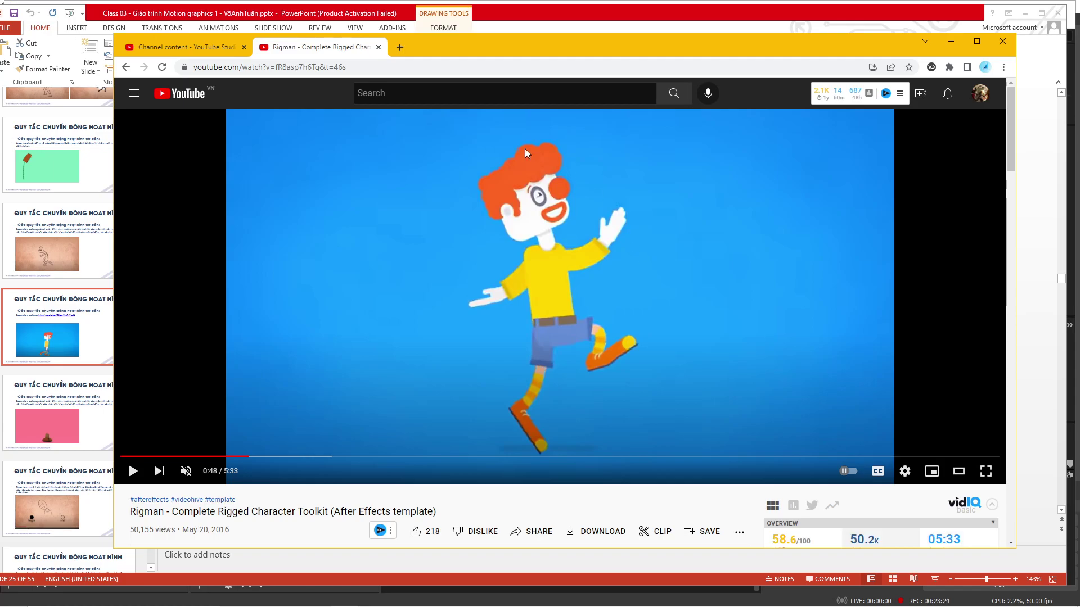
pyautogui.hotkey('alt', 'Tab')
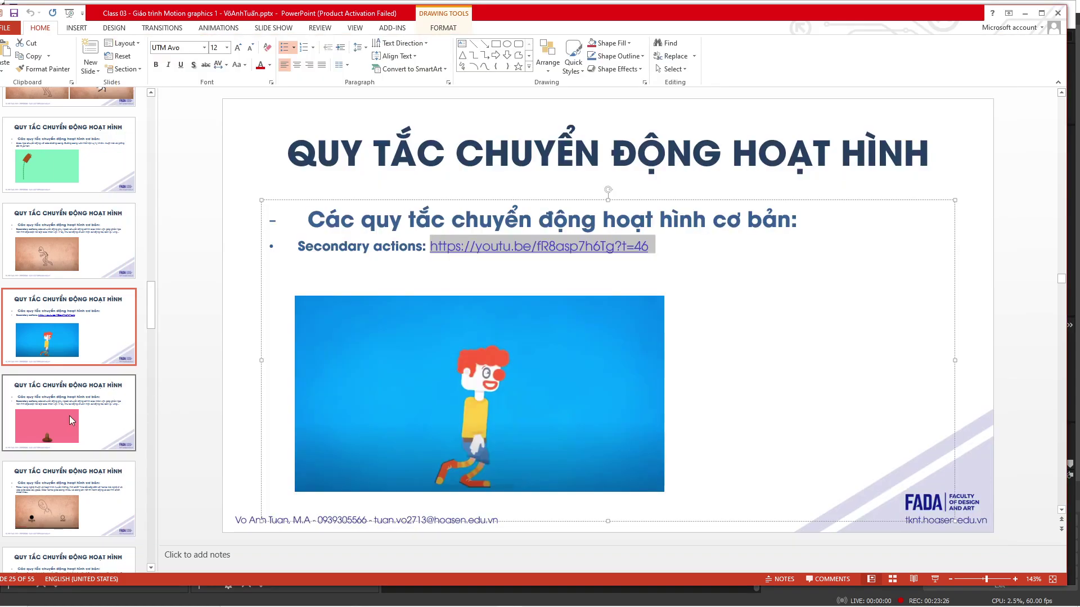
# Select slide 26 with the pink bag image and present it in Reading View
pyautogui.click(70, 419)
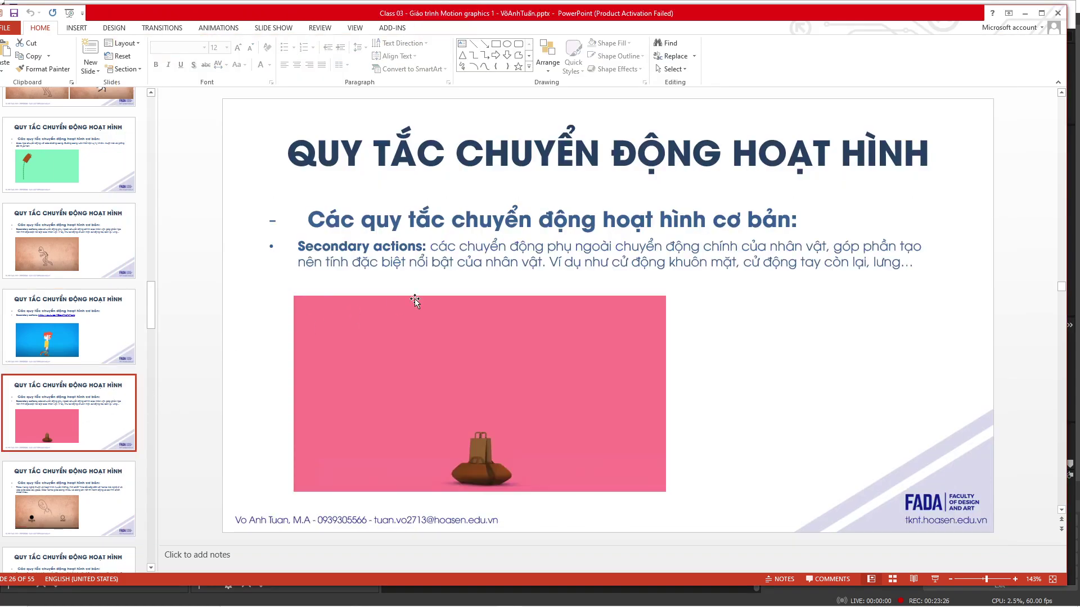
pyautogui.click(912, 579)
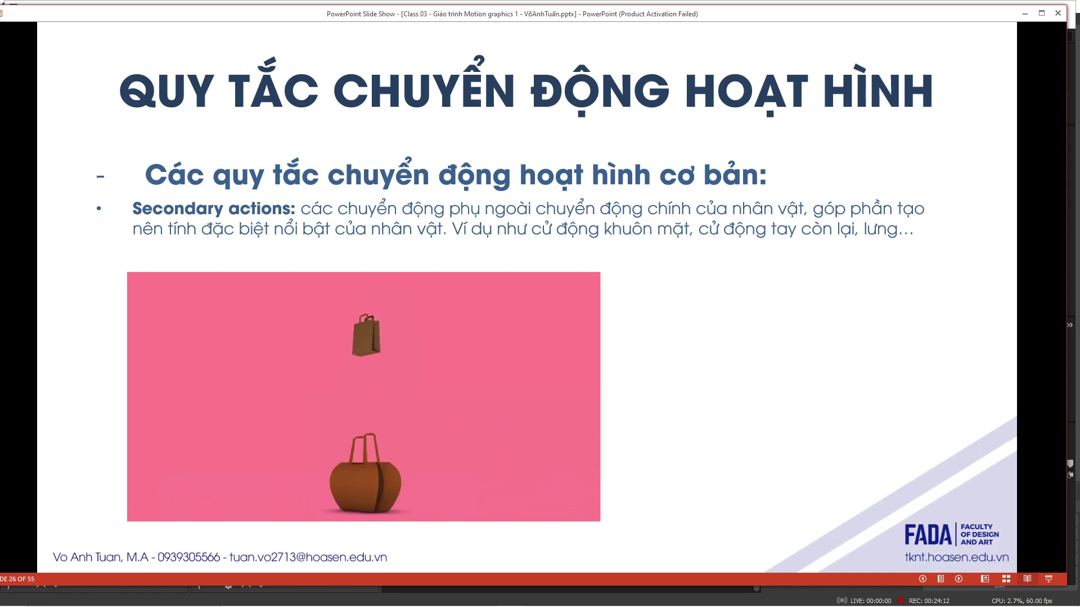
# Advance the presentation to slide 27 on Time
pyautogui.press('Right')
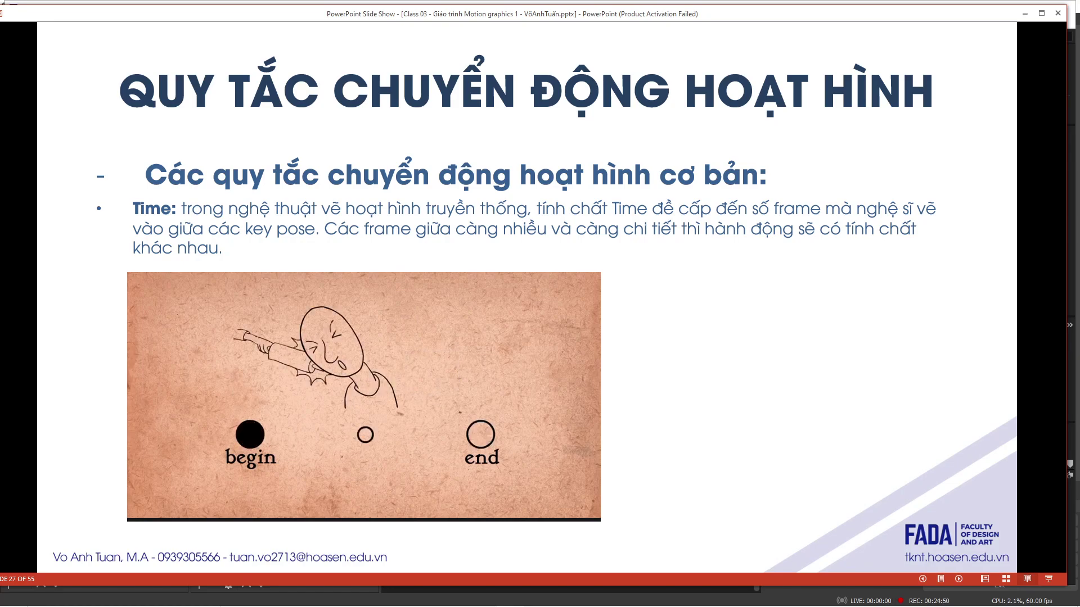
# Advance through the Exaggeration, bouncing bags, and Tom and Jerry slides (28–30)
pyautogui.click(733, 363)
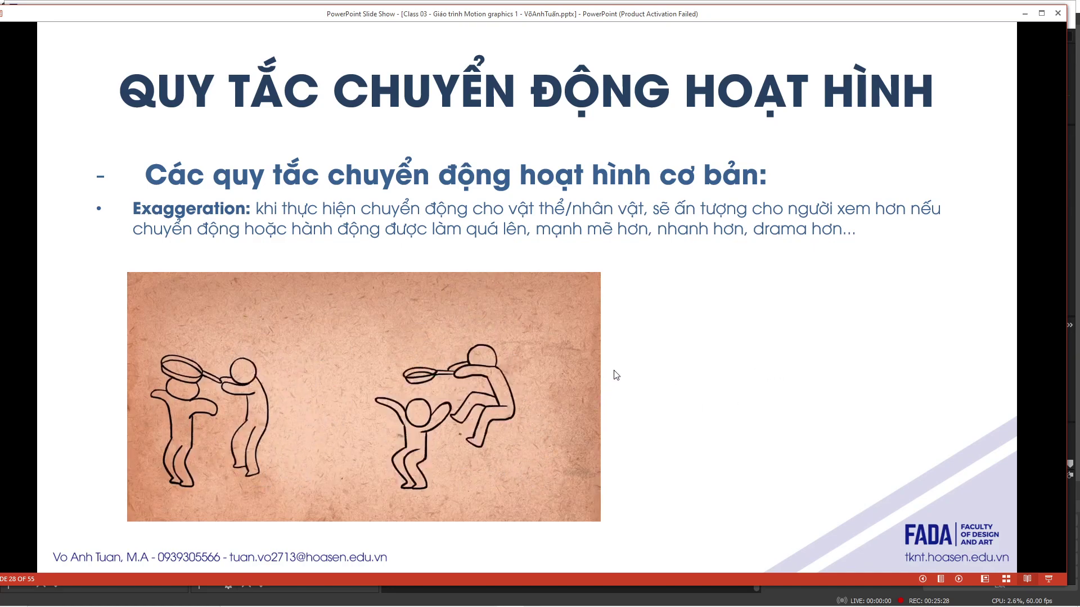
pyautogui.click(740, 350)
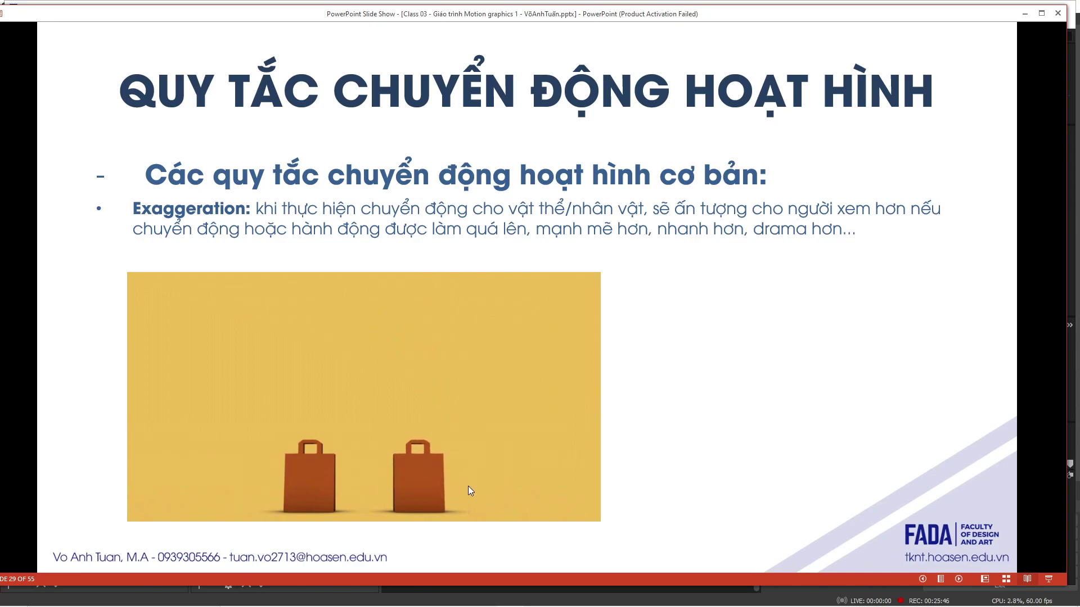
pyautogui.click(743, 325)
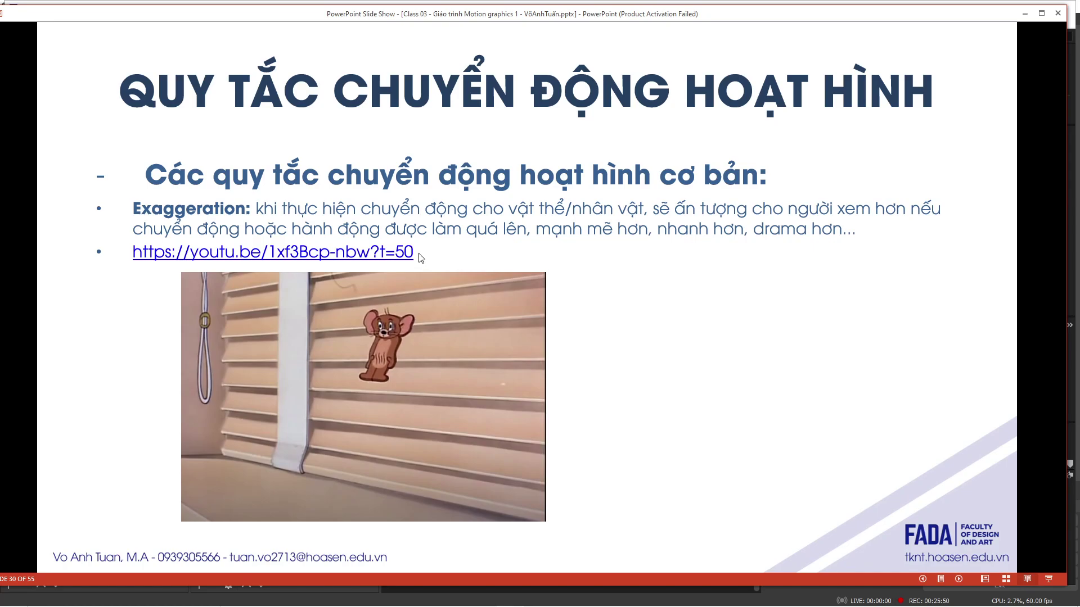
# Exit the slide show, open slide 30, and select its Tom and Jerry YouTube link
pyautogui.press('Escape')
pyautogui.scroll(-4, 90, 462)
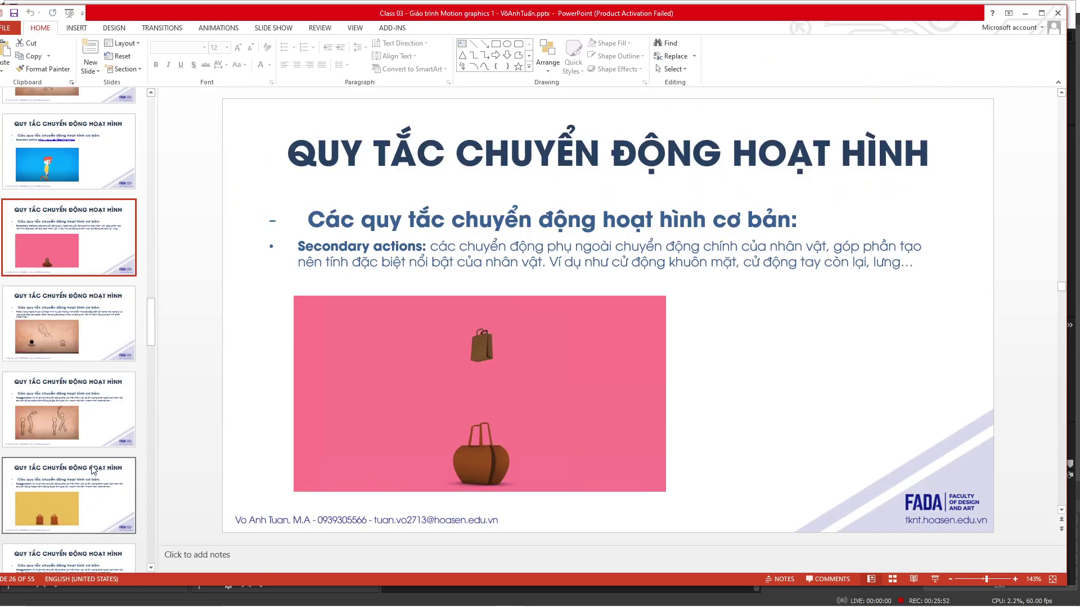
pyautogui.click(74, 406)
pyautogui.moveTo(528, 280); pyautogui.dragTo(350, 295)
pyautogui.hotkey('ctrl', 'c')
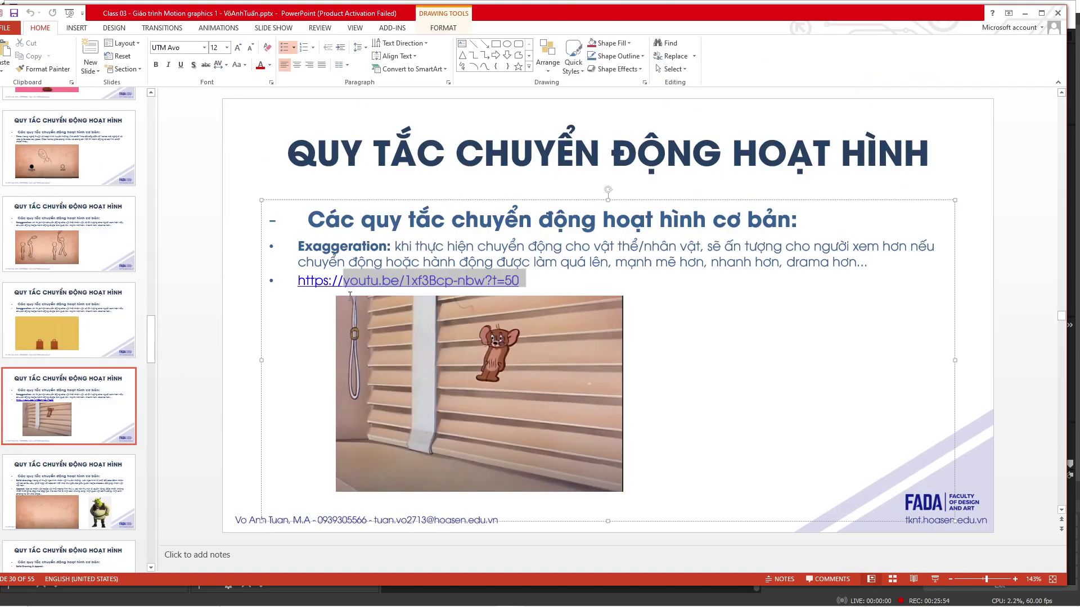
# Load the copied Tom and Jerry link in Chrome, seek ahead, pause at 1:21, and return to PowerPoint
pyautogui.click(352, 587)
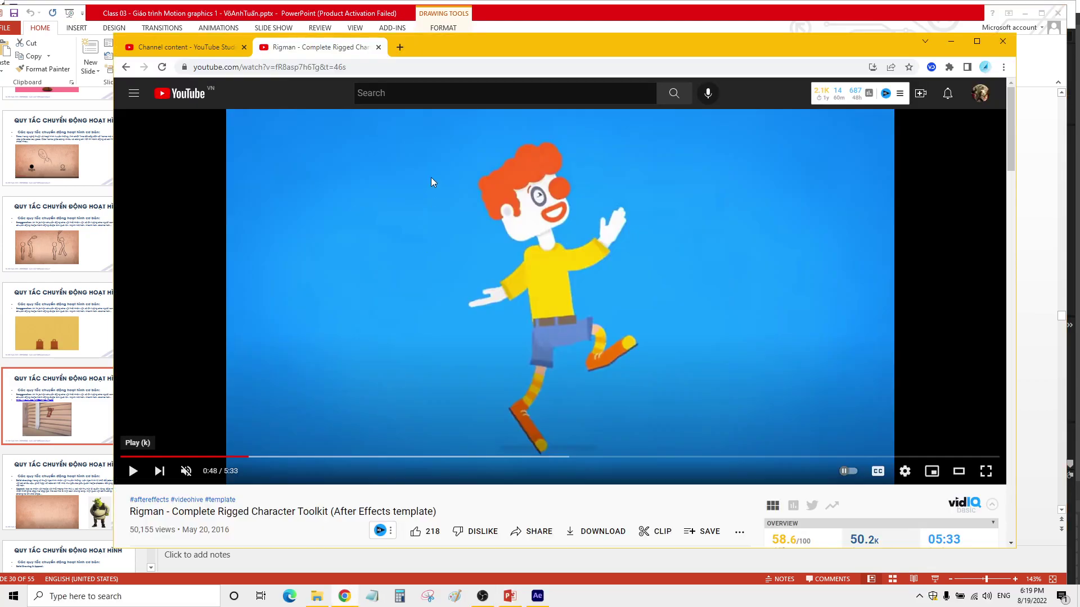
pyautogui.click(401, 66)
pyautogui.hotkey('ctrl', 'v')
pyautogui.press('Return')
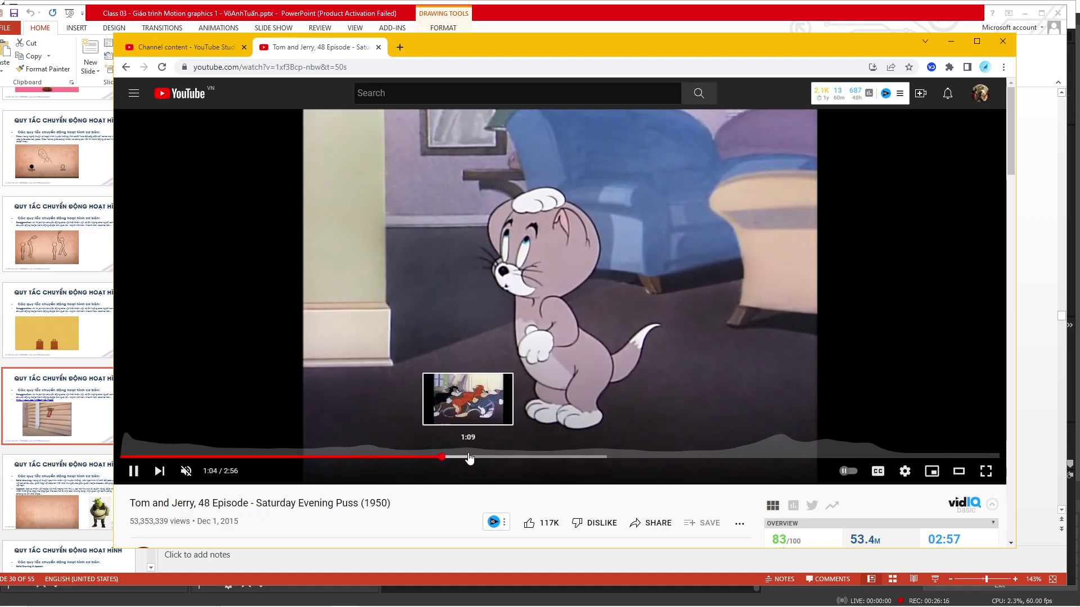
pyautogui.click(486, 457)
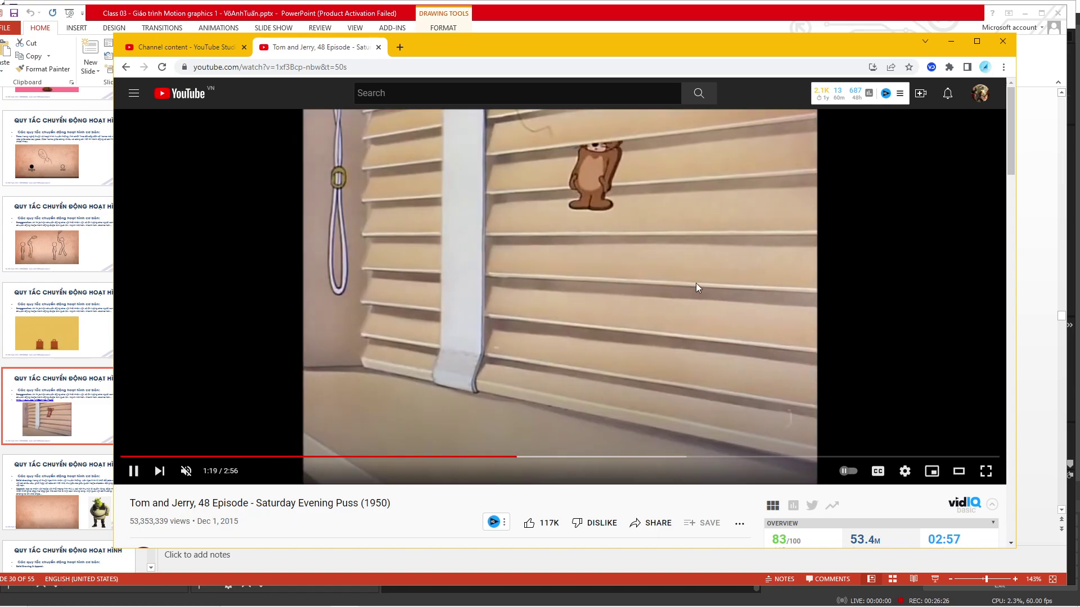
pyautogui.click(401, 329)
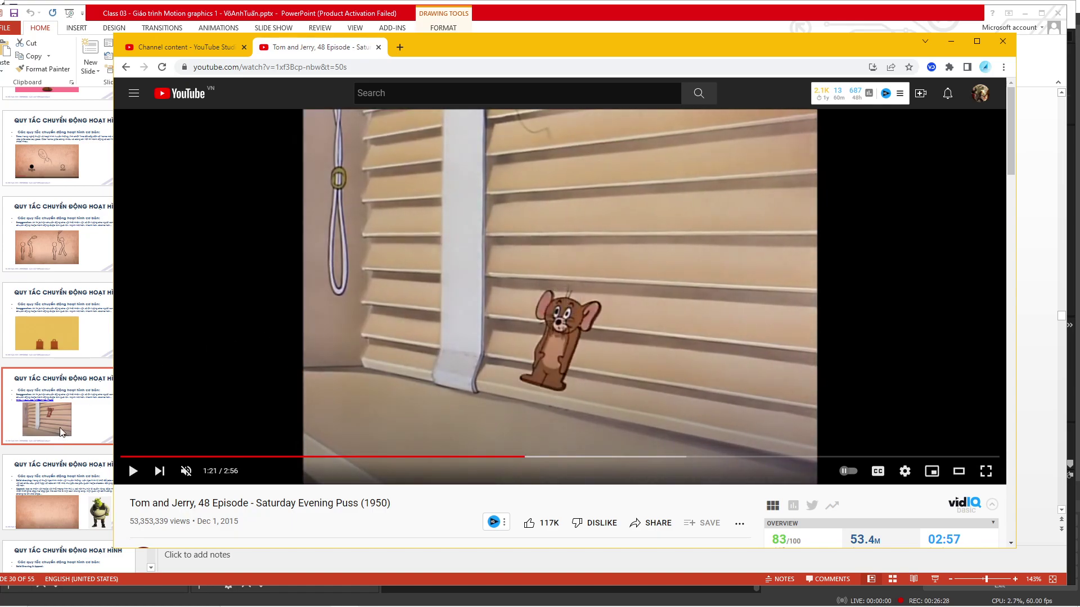
pyautogui.click(79, 471)
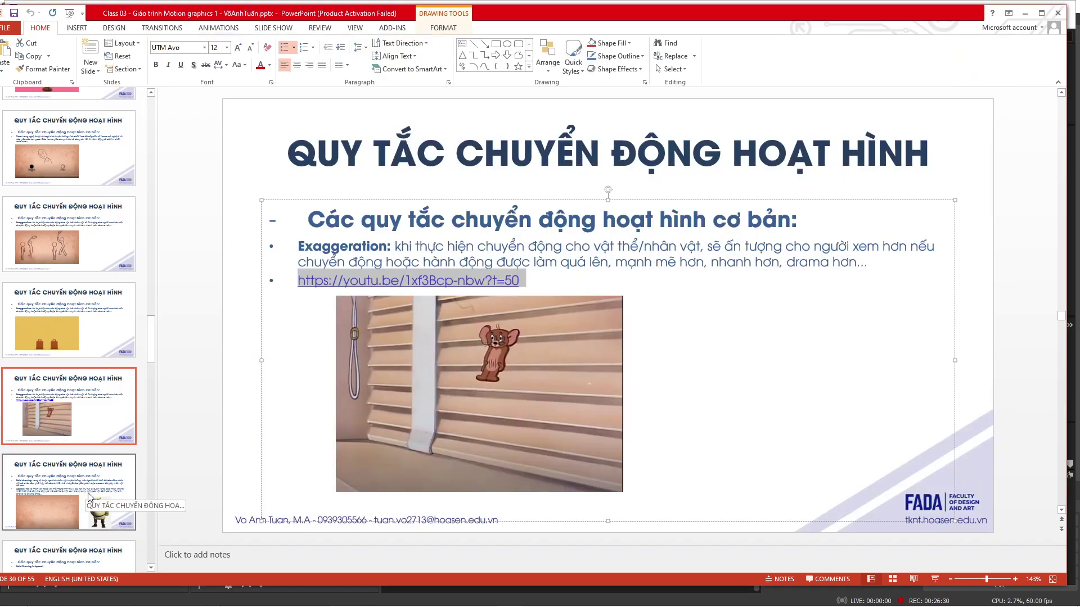
# Select slide 31 on Solid drawing and Appeal and present it in Reading View
pyautogui.click(84, 492)
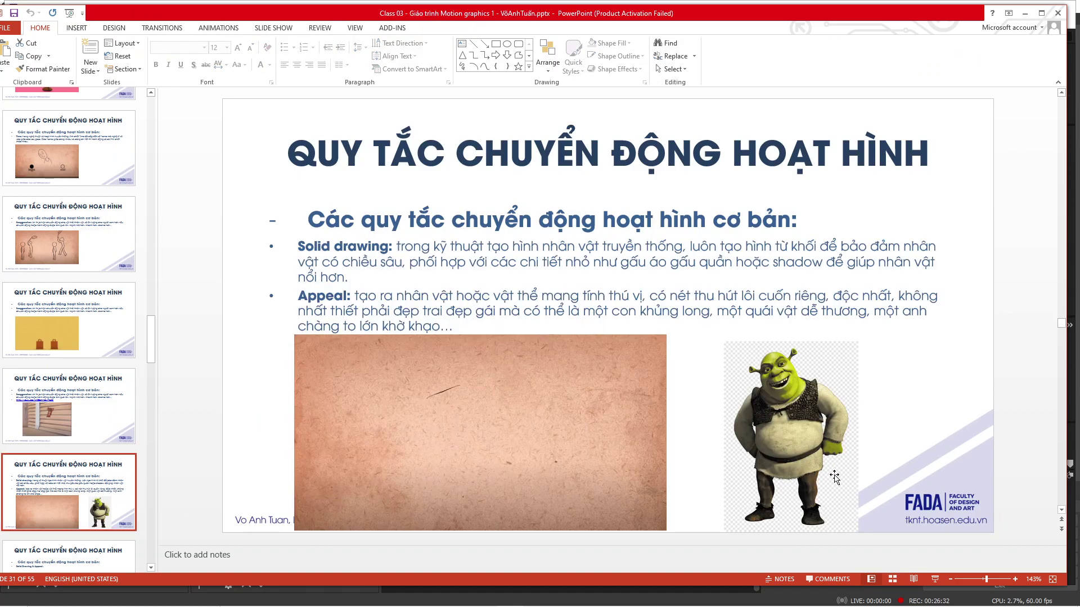
pyautogui.click(914, 579)
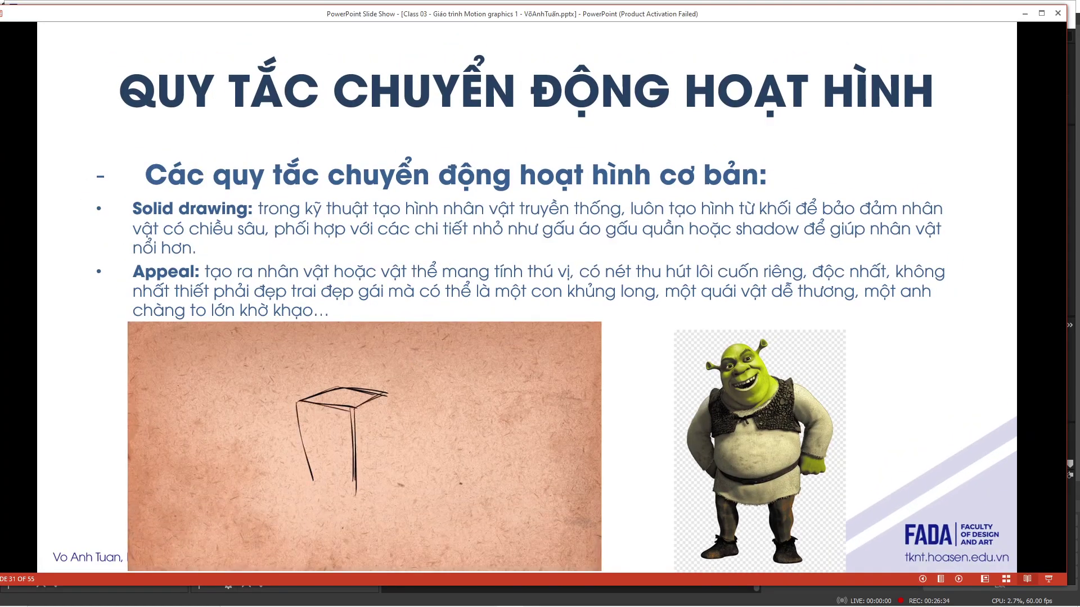
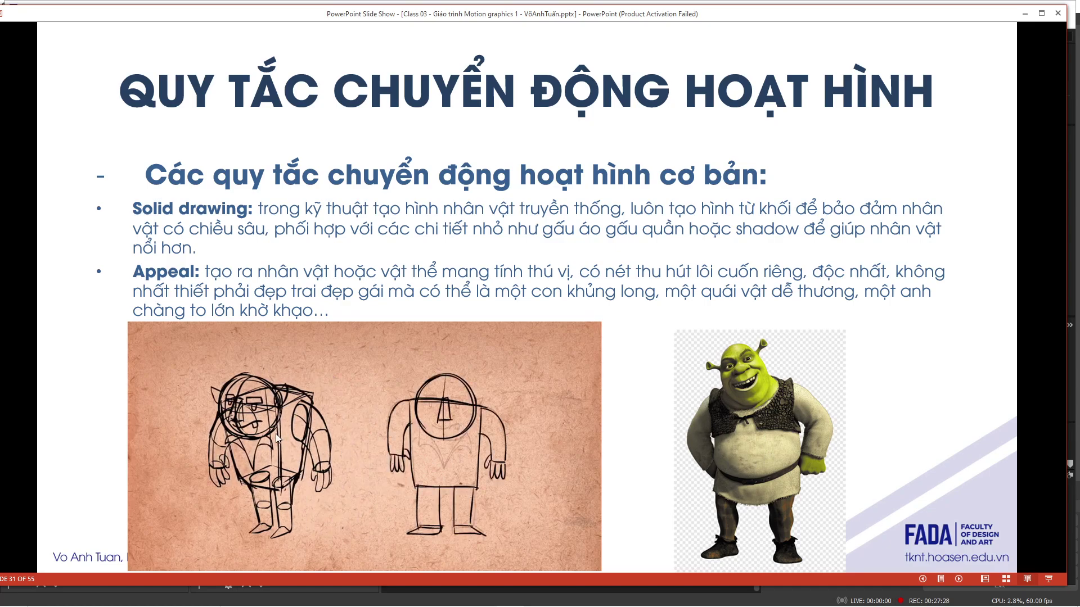
# Advance the slide show through slides 32–35 to the Warcraft/Dota Rest motion slide, then exit it
pyautogui.press('Right')
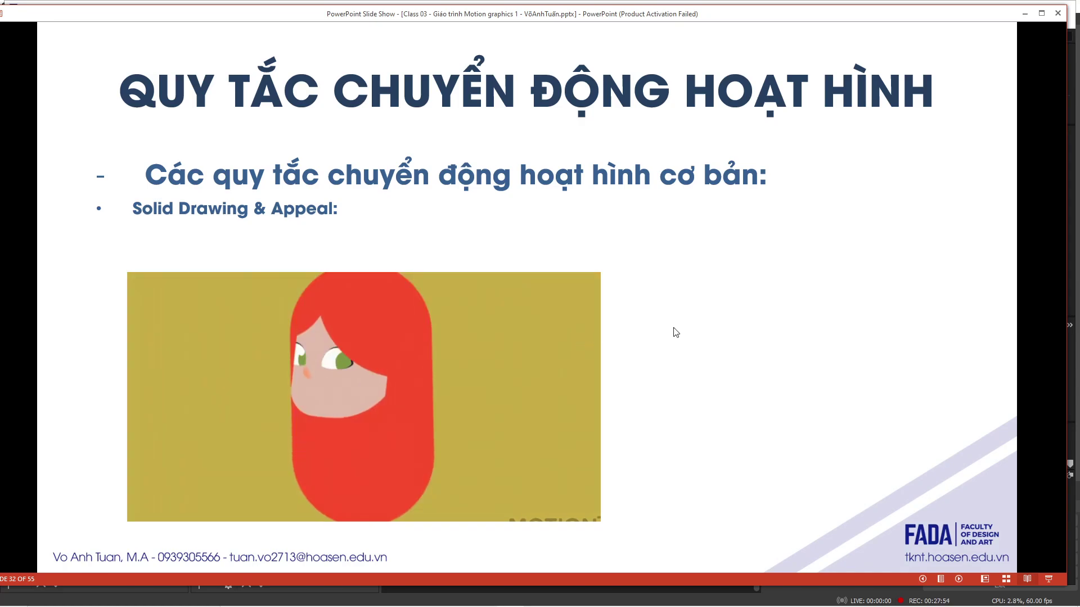
pyautogui.click(657, 330)
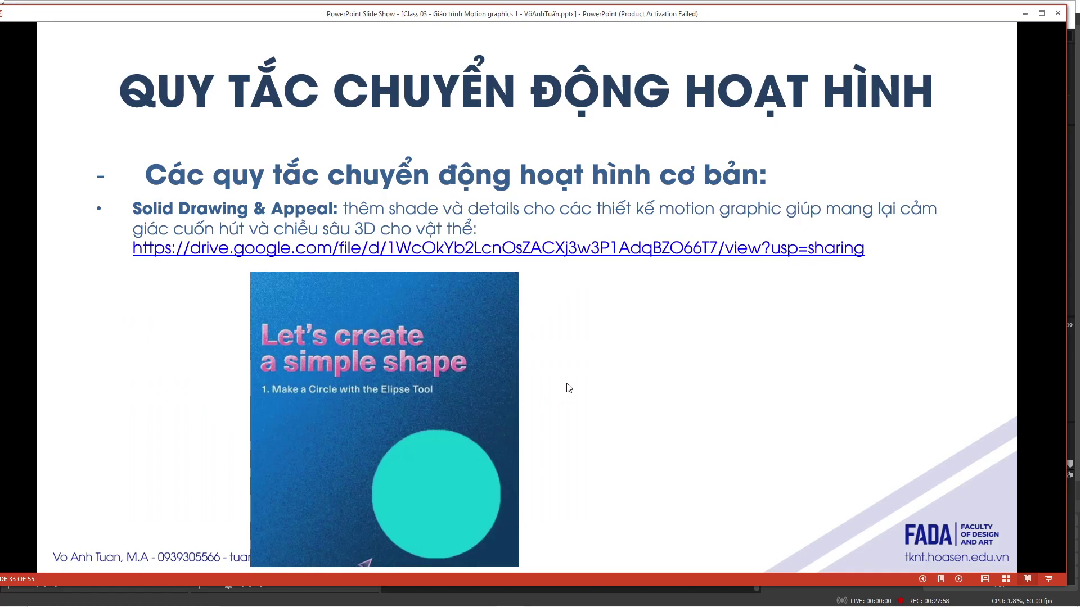
pyautogui.click(612, 425)
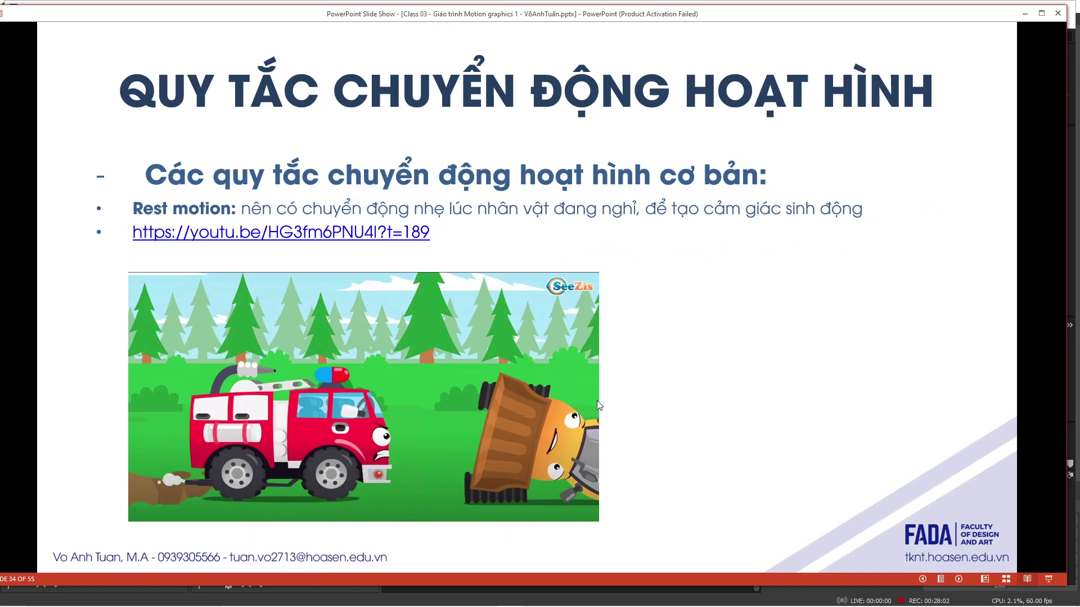
pyautogui.click(566, 296)
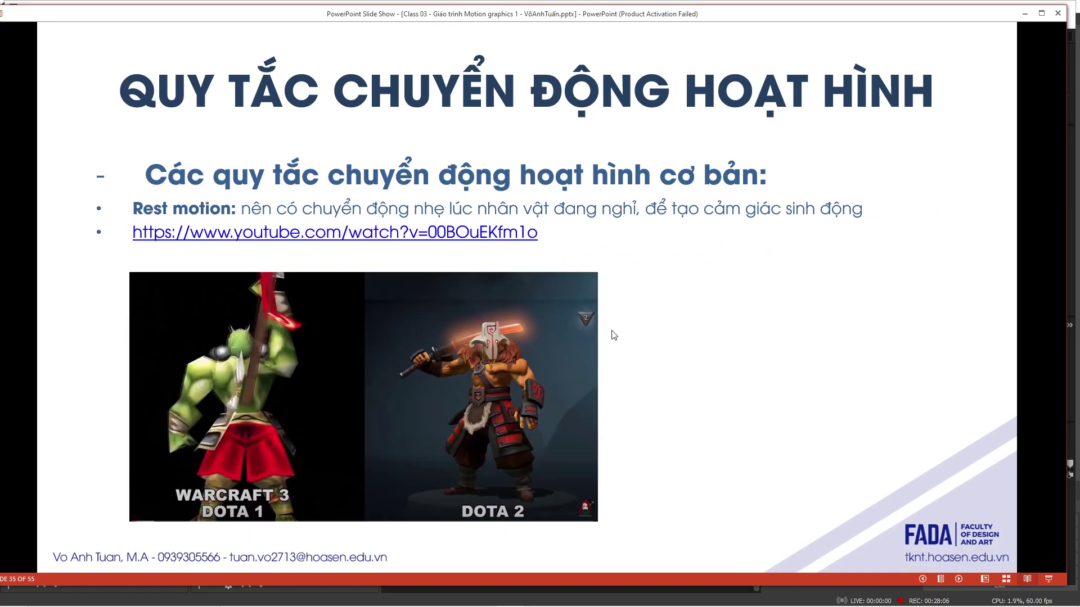
pyautogui.press('Escape')
# Copy the YouTube link from the Rest motion slide 35 and bring Chrome forward
pyautogui.click(70, 440)
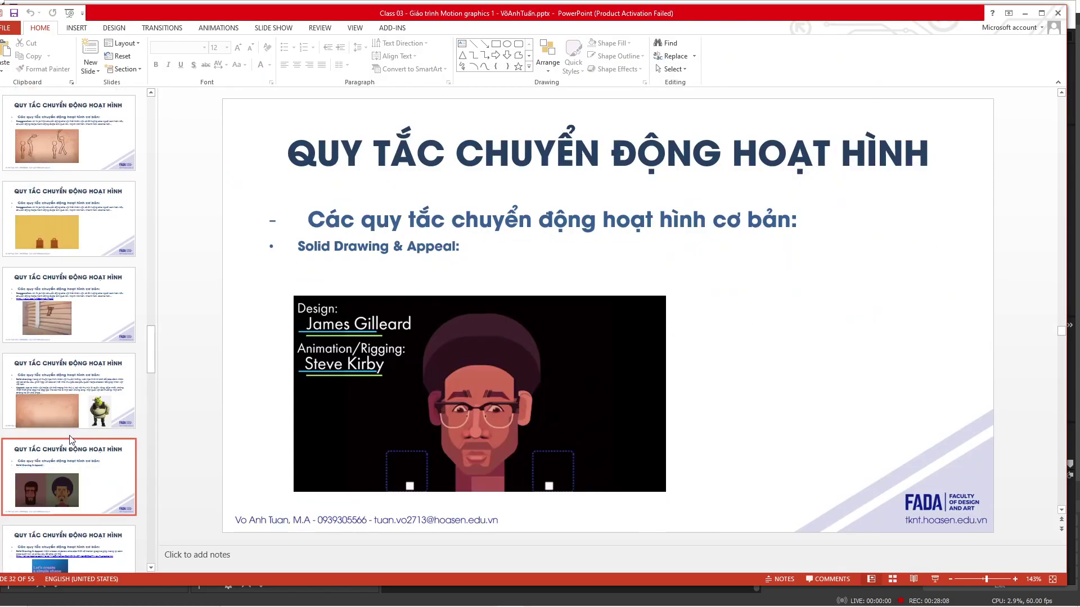
pyautogui.scroll(-4, 70, 440)
pyautogui.click(62, 303)
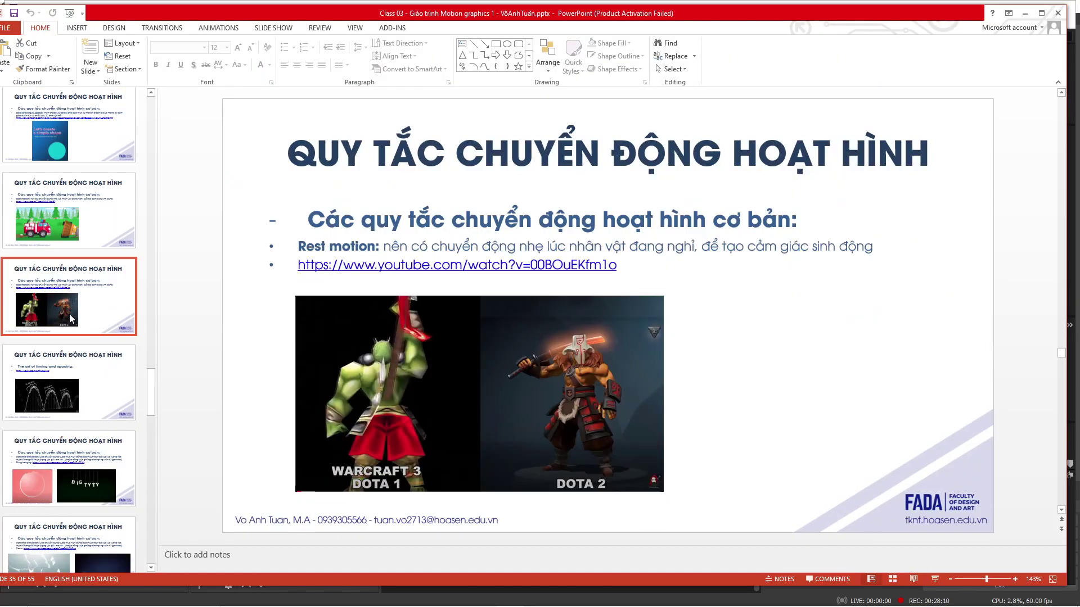
pyautogui.click(63, 389)
pyautogui.click(61, 291)
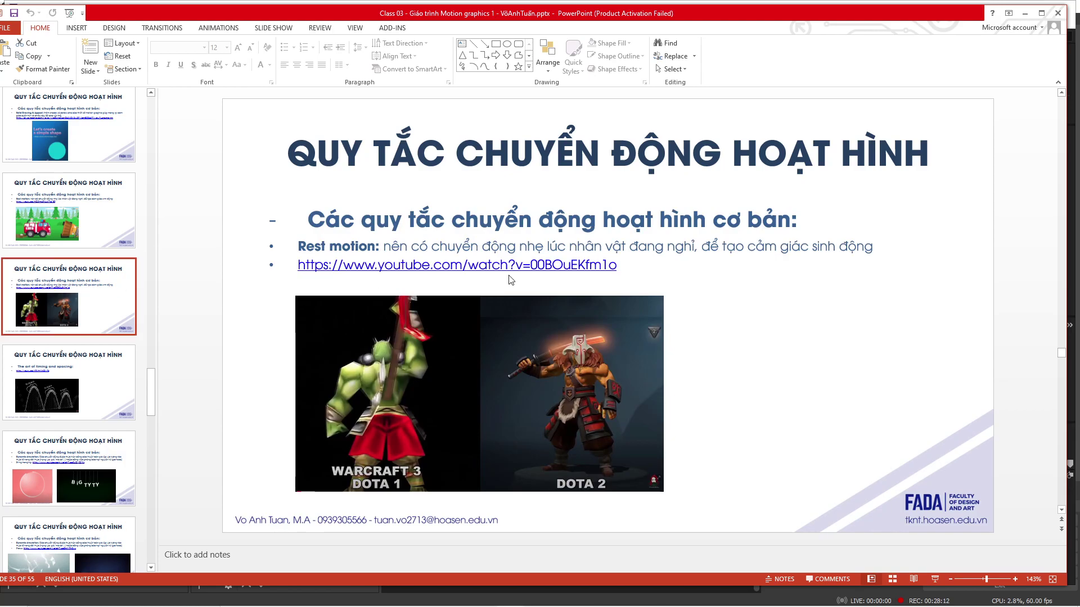
pyautogui.moveTo(612, 262); pyautogui.dragTo(307, 285)
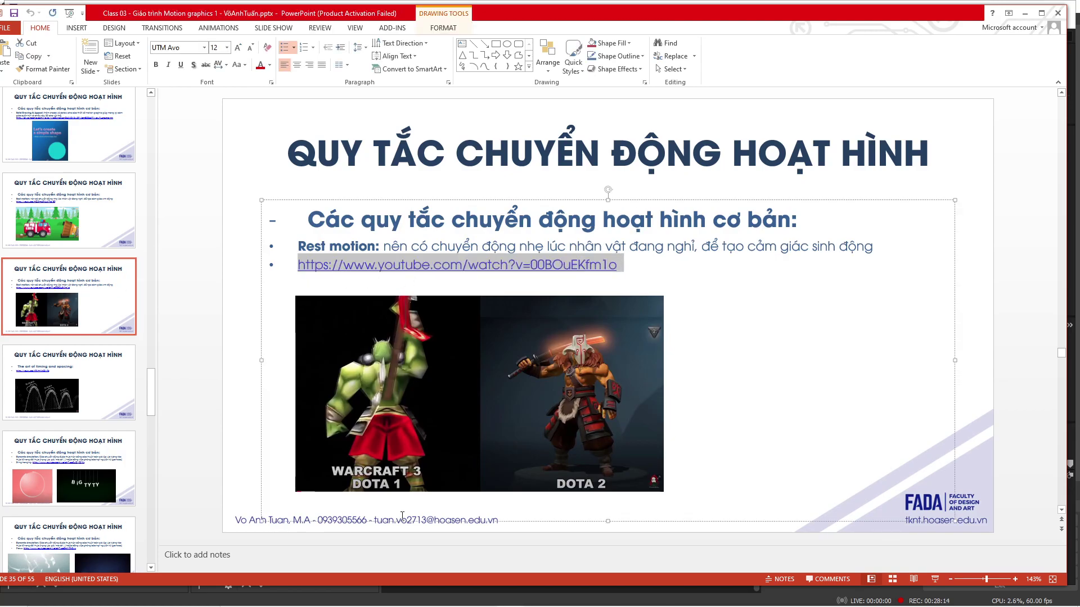
pyautogui.hotkey('ctrl', 'c')
pyautogui.click(344, 599)
# Paste the copied Rest motion YouTube link into Chrome's address bar and load it
pyautogui.click(399, 65)
pyautogui.hotkey('ctrl', 'v')
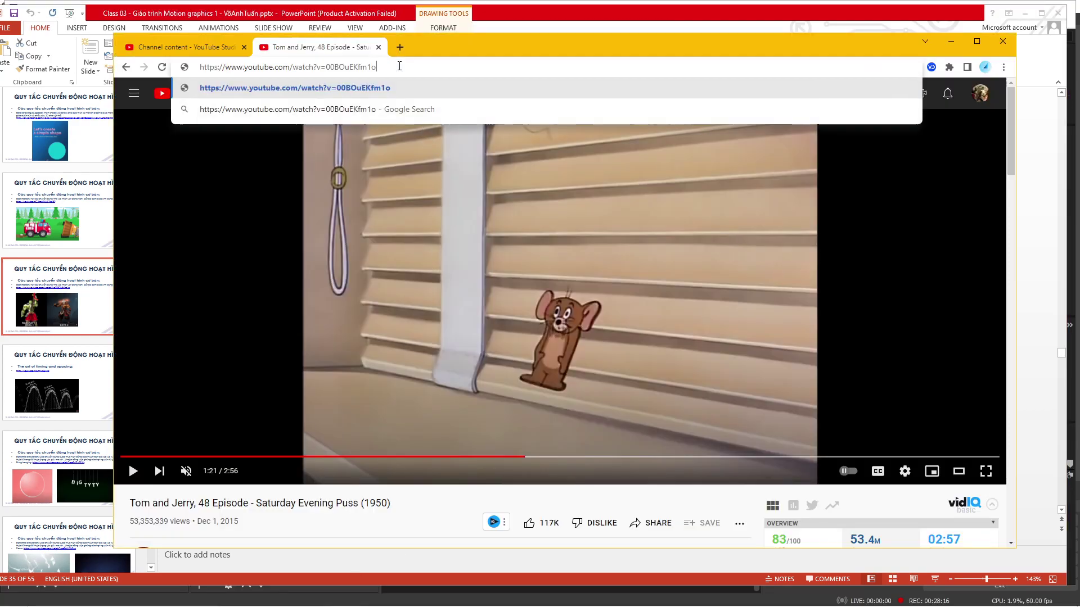
pyautogui.press('Return')
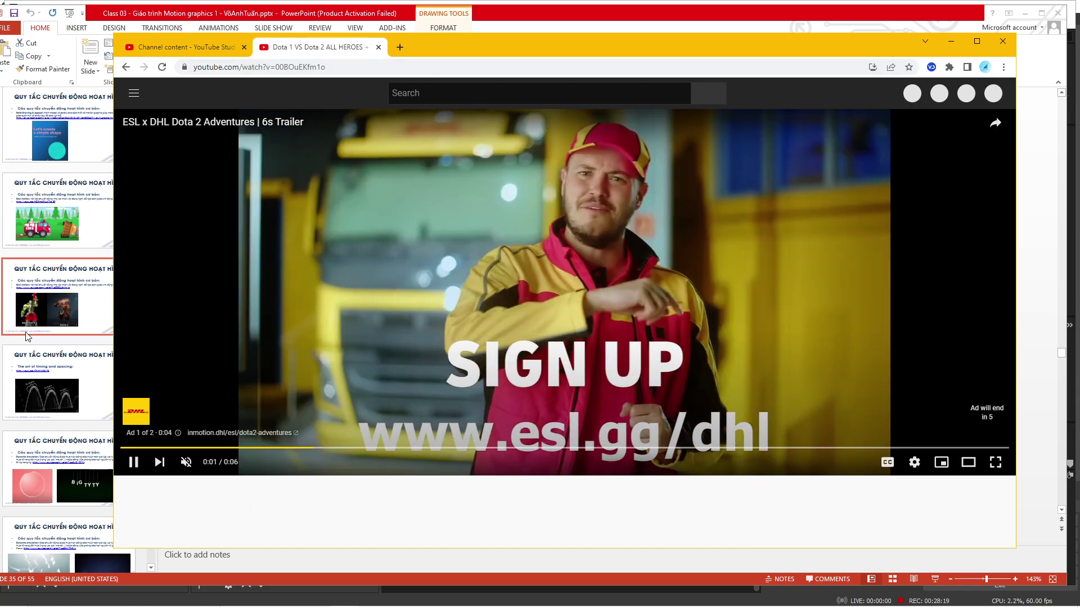
# Skip the ad so the Dota 1 vs Dota 2 heroes video plays, then return to PowerPoint
pyautogui.click(27, 337)
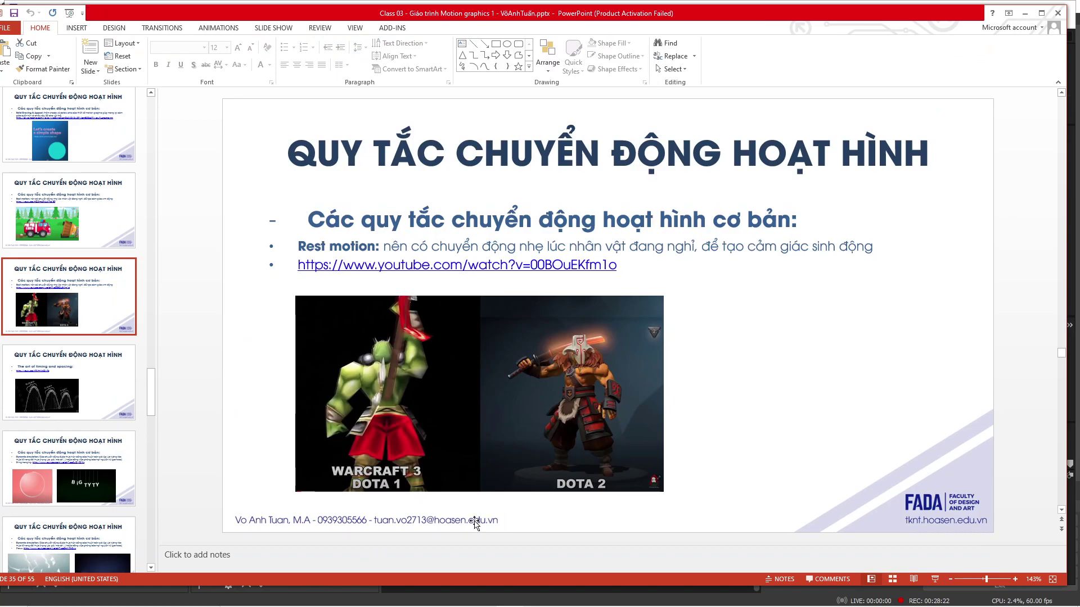
pyautogui.moveTo(350, 598)
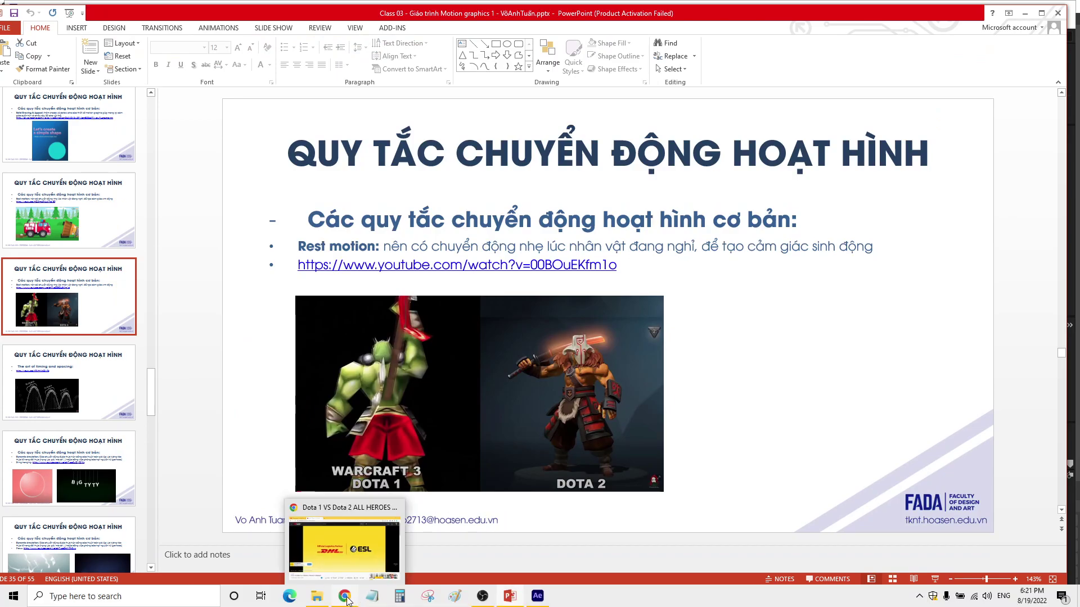
pyautogui.click(346, 599)
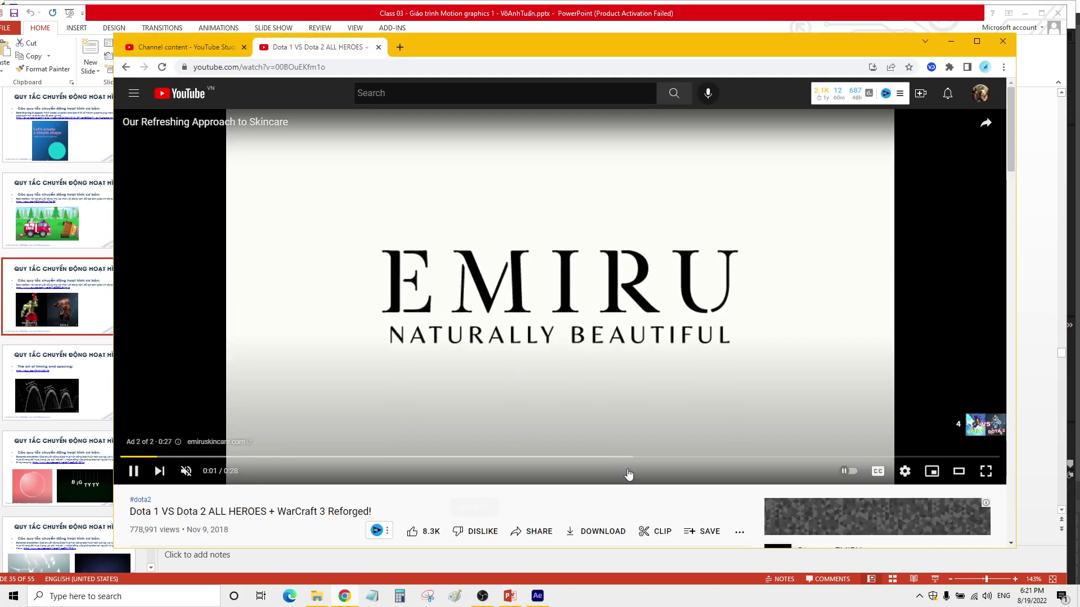
pyautogui.click(48, 346)
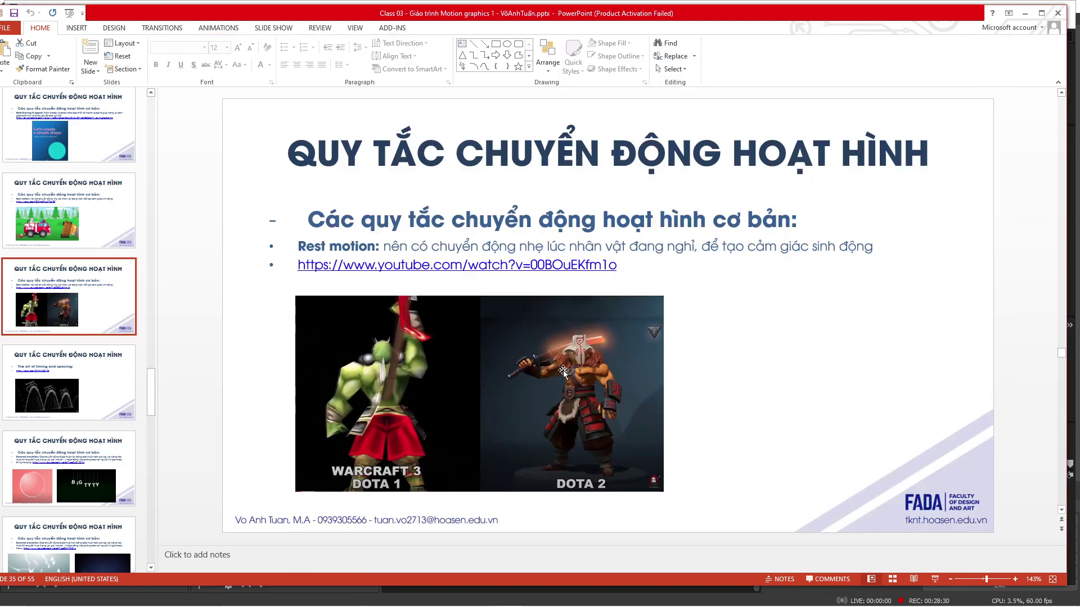
pyautogui.click(347, 599)
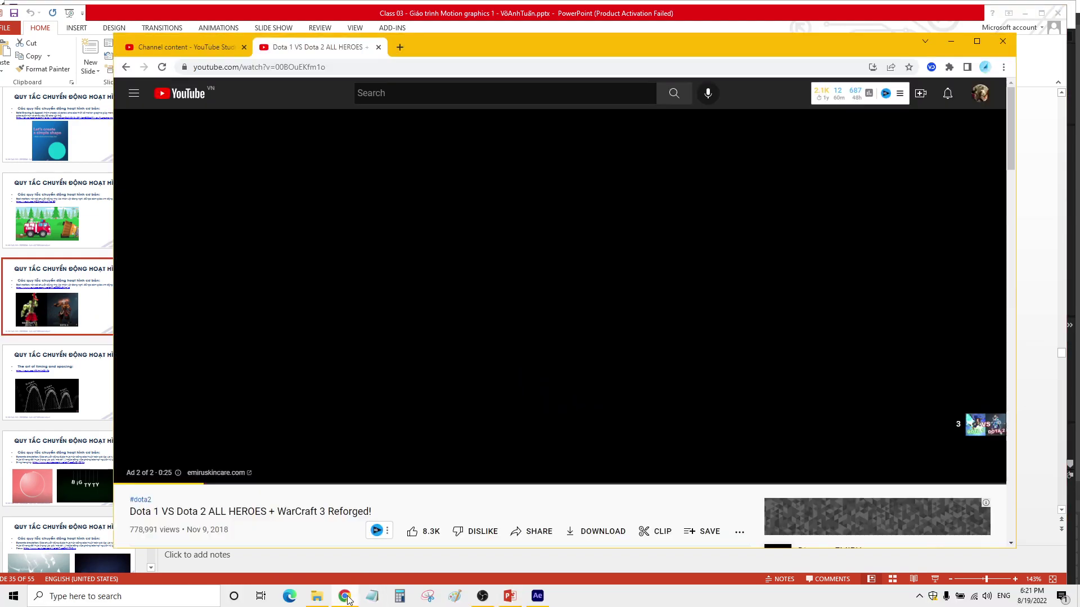
pyautogui.click(970, 428)
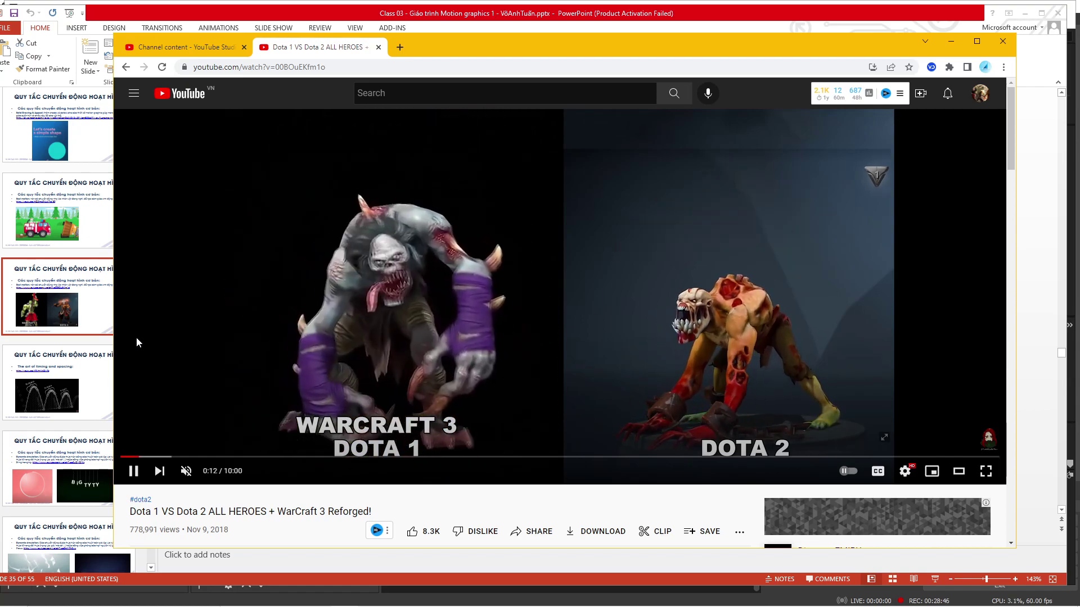
pyautogui.click(52, 305)
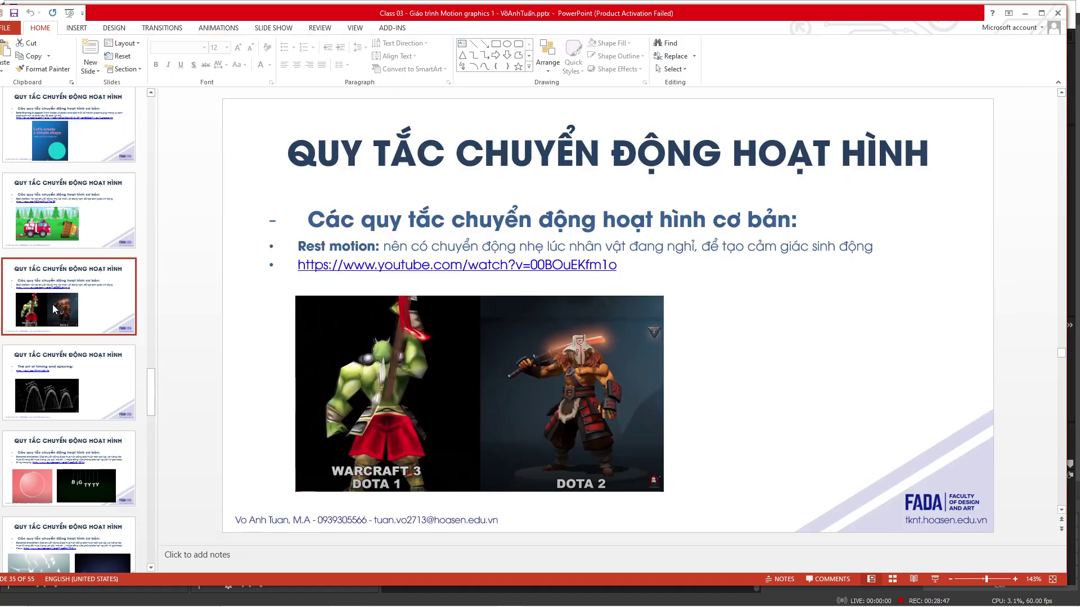
# Go to slide 36, The art of timing and spacing, and select its youtu.be video link
pyautogui.click(65, 406)
pyautogui.scroll(-1, 56, 428)
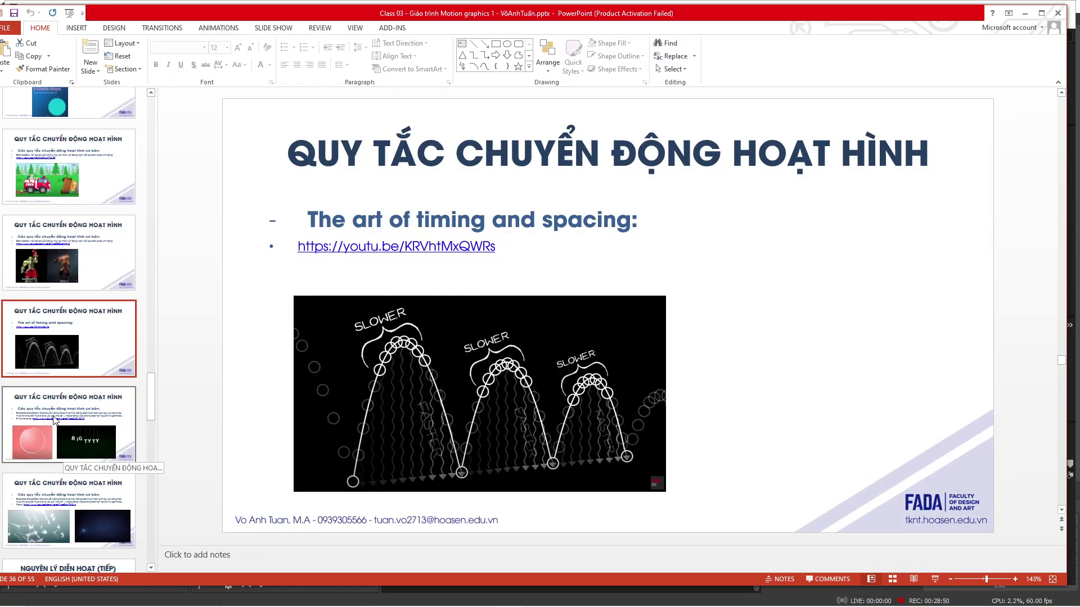
pyautogui.click(50, 431)
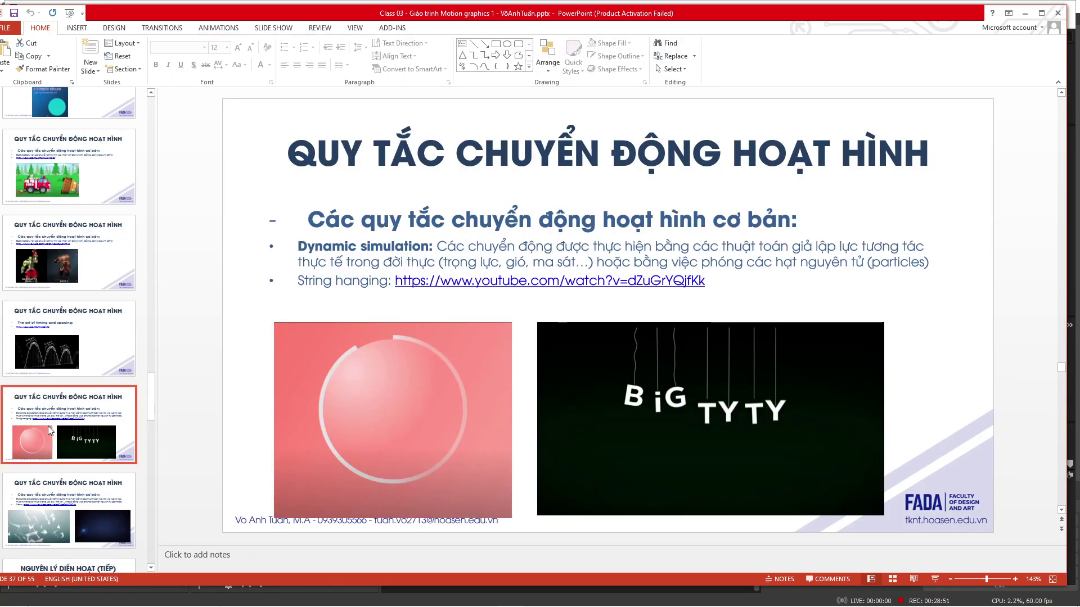
pyautogui.click(62, 355)
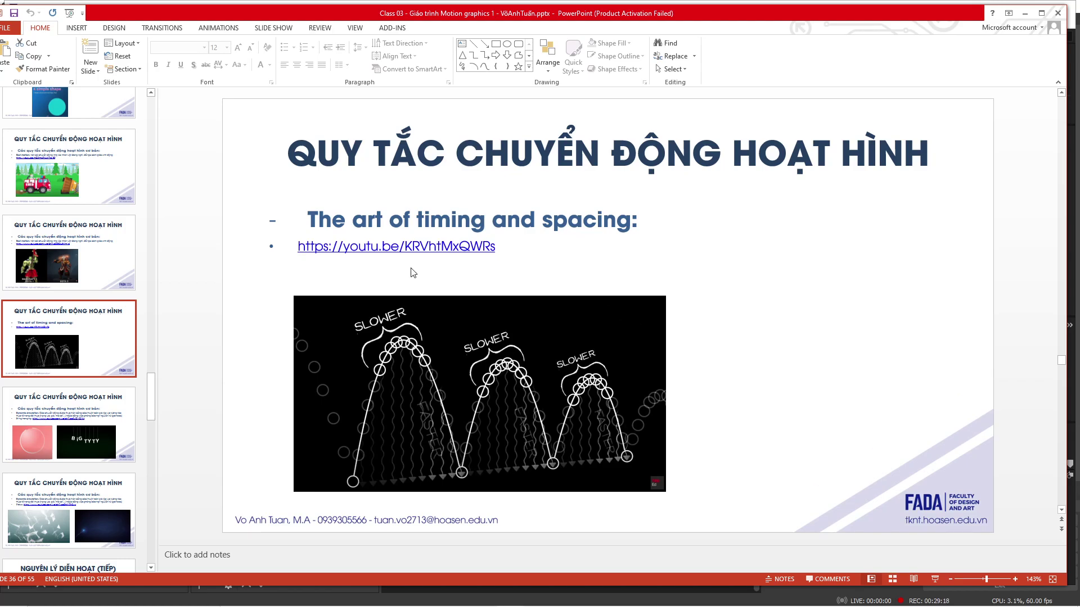
pyautogui.moveTo(493, 249); pyautogui.dragTo(225, 250)
# Open the TED-Ed timing and spacing video from the link, skip to about 0:30, then return to PowerPoint
pyautogui.click(344, 596)
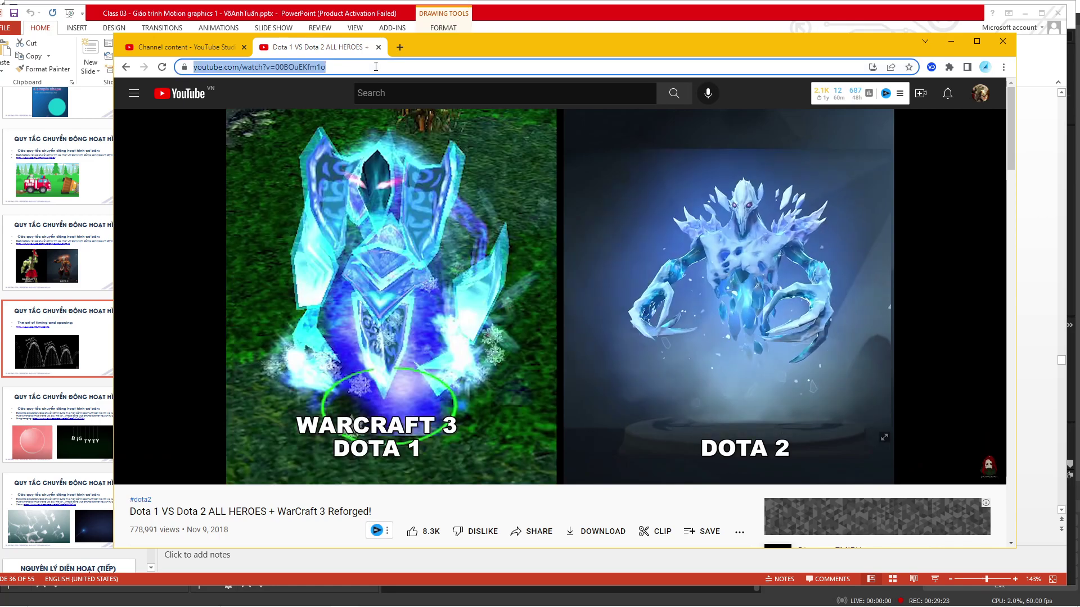
pyautogui.click(376, 67)
pyautogui.hotkey('ctrl', 'v')
pyautogui.press('Return')
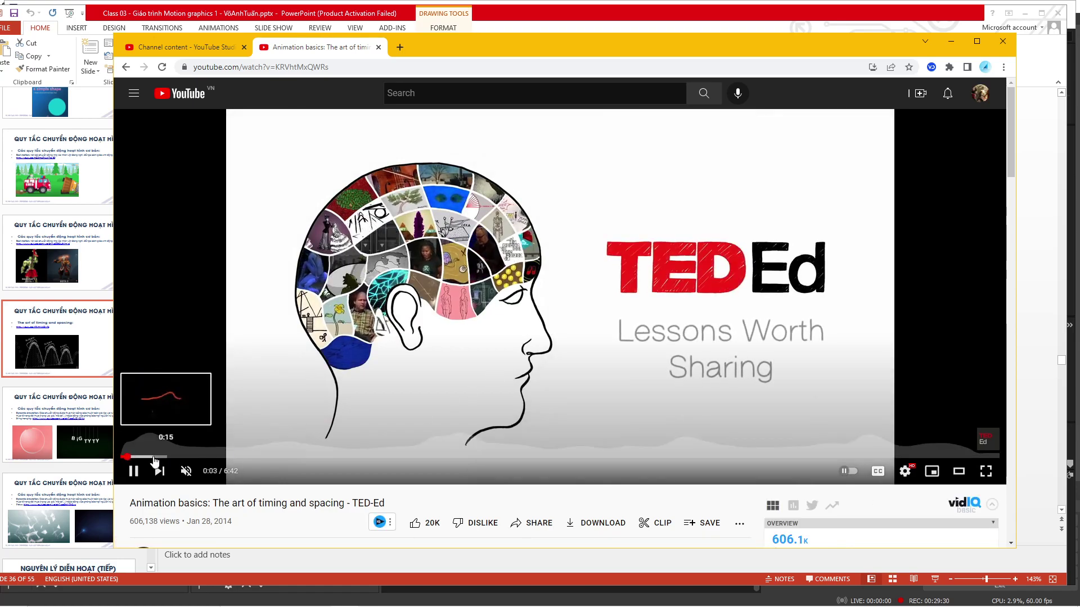
pyautogui.click(185, 458)
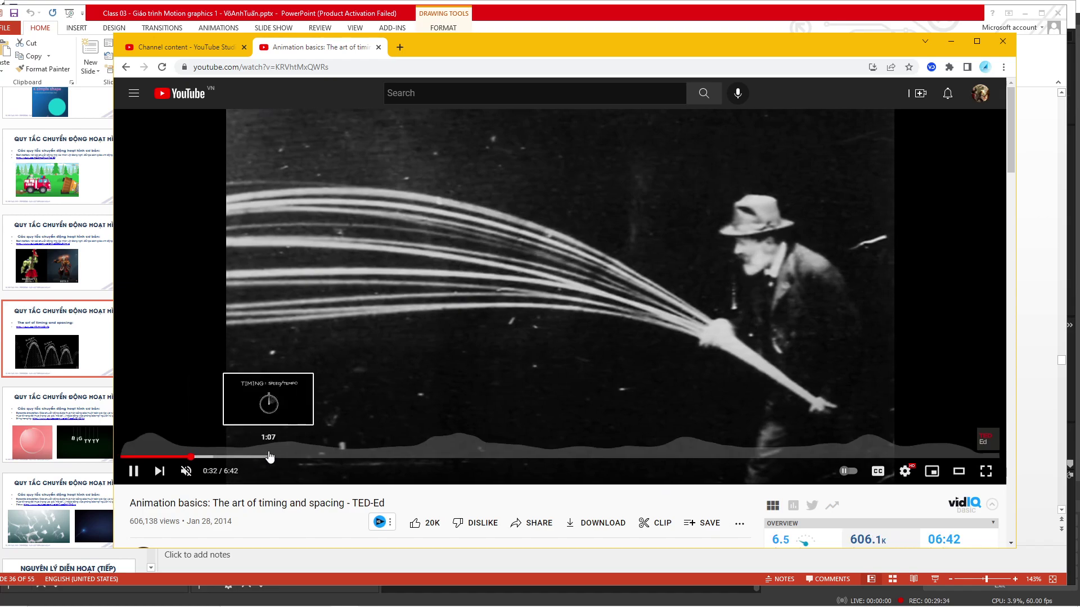
pyautogui.hotkey('alt', 'Tab')
pyautogui.scroll(-1, 387, 396)
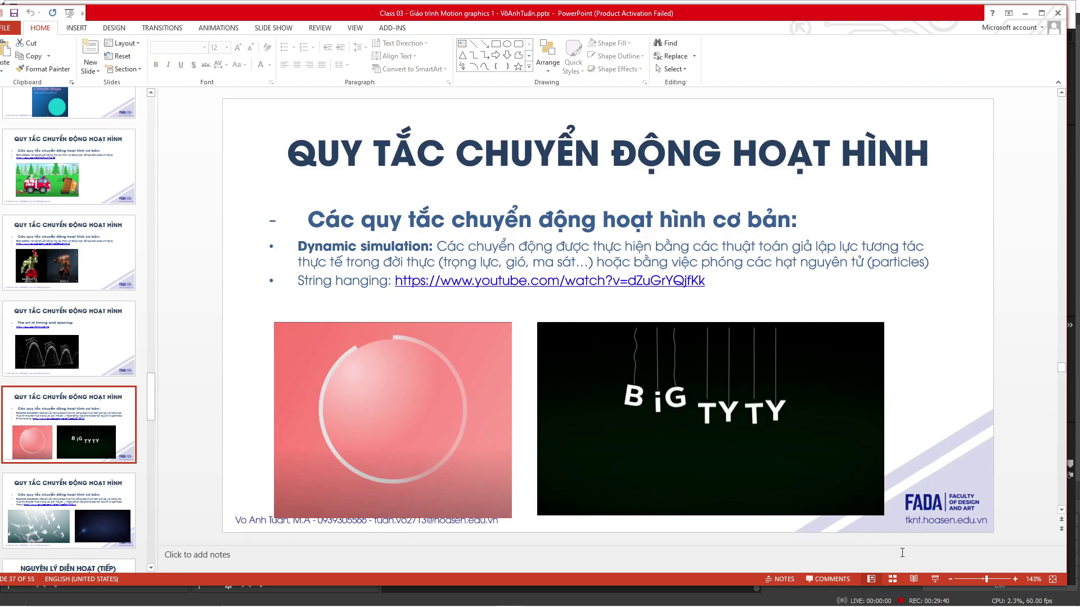
# Show slide 37 in Reading View to present its String hanging example
pyautogui.click(913, 580)
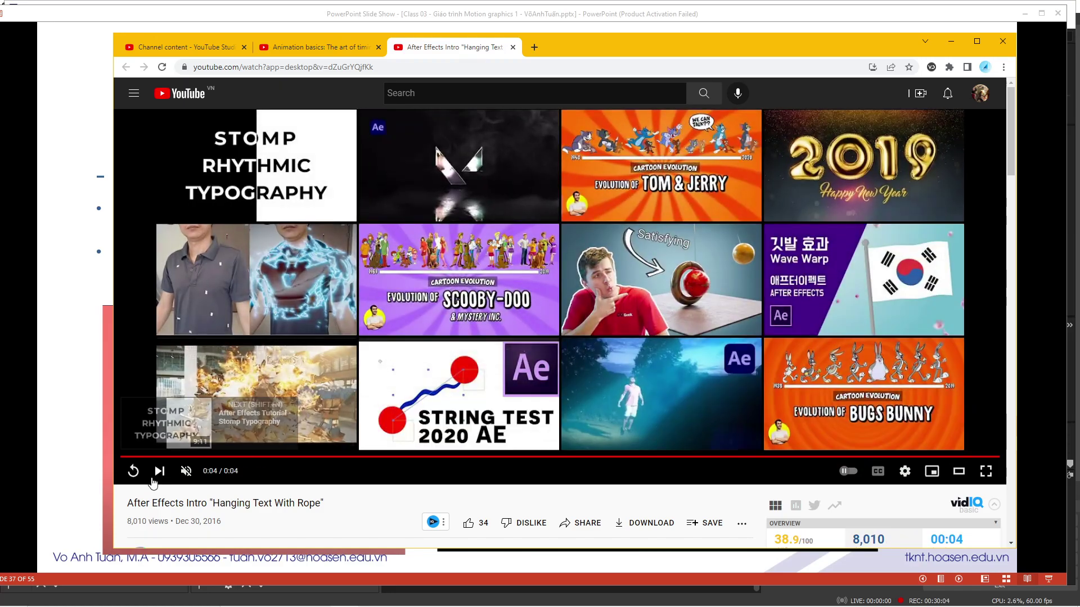
# Replay the Hanging Text With Rope video, then open the Downloads folder in File Explorer
pyautogui.click(133, 471)
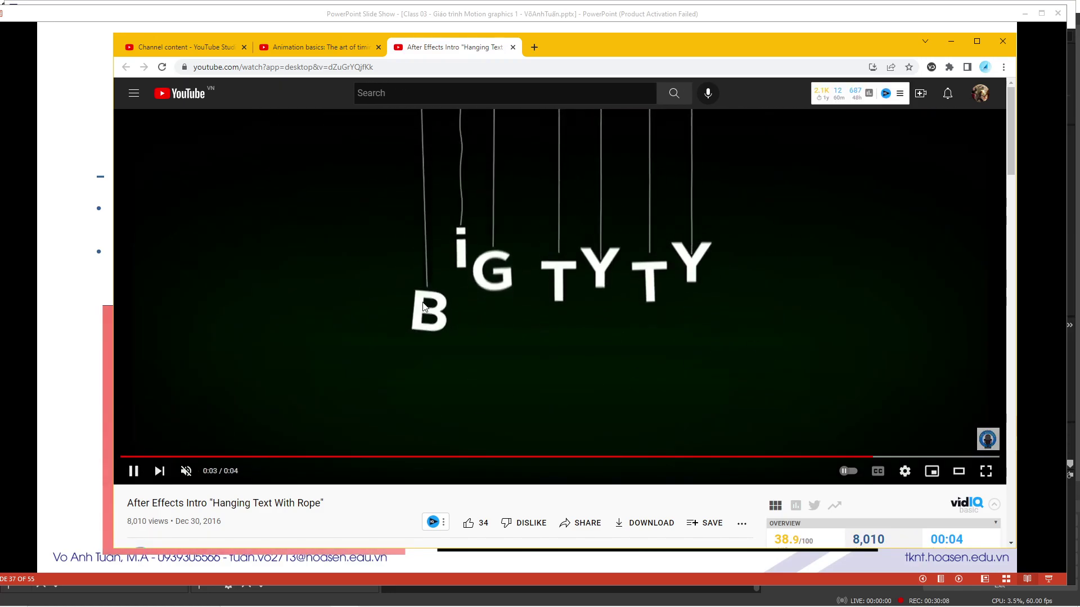
pyautogui.click(397, 3)
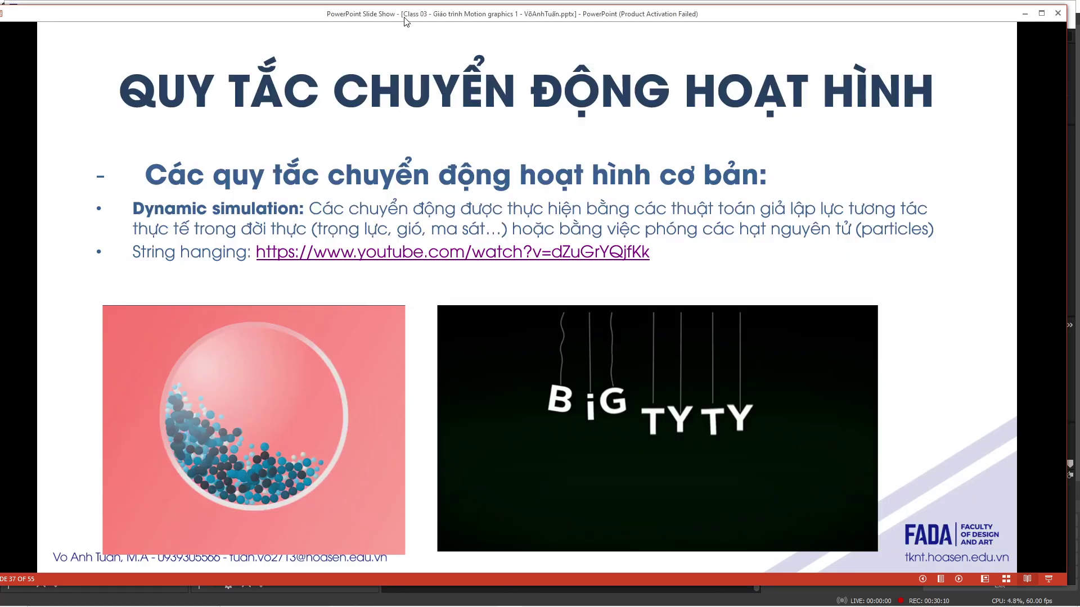
pyautogui.hotkey('alt', 'Tab')
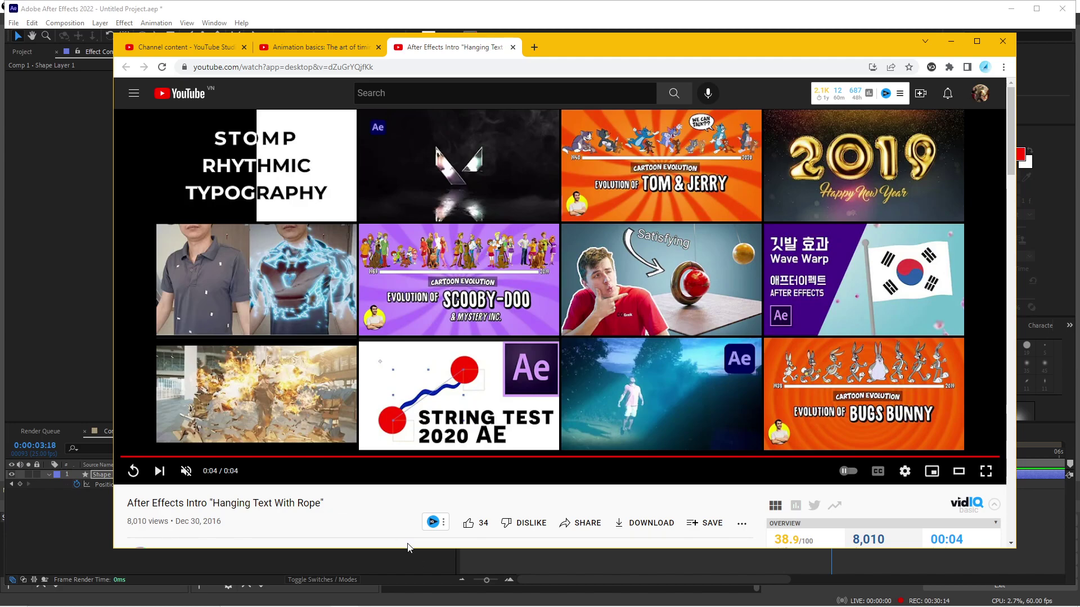
pyautogui.moveTo(418, 600)
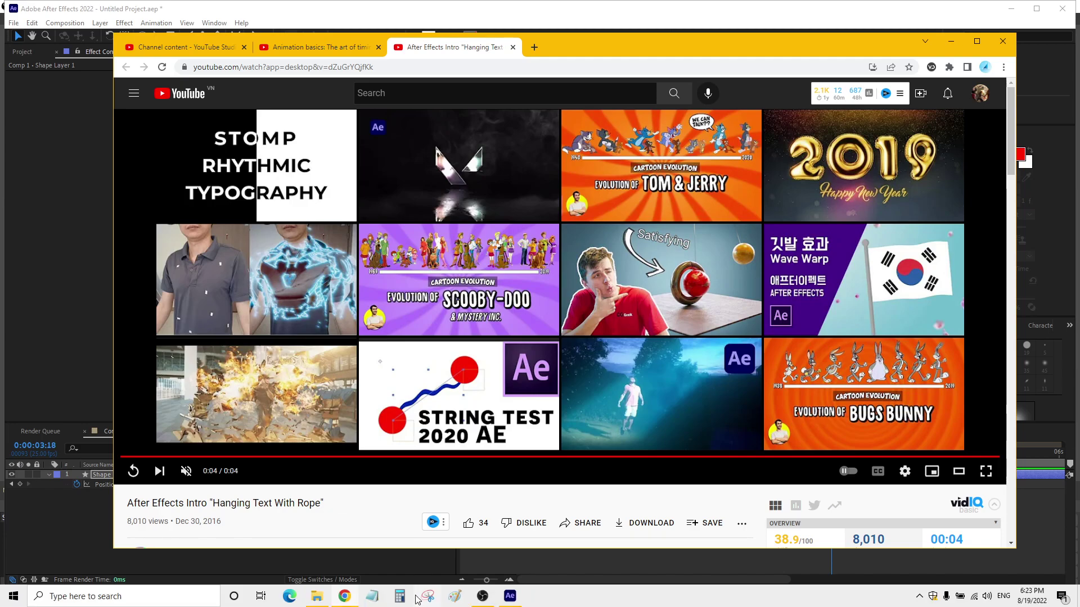
pyautogui.click(325, 602)
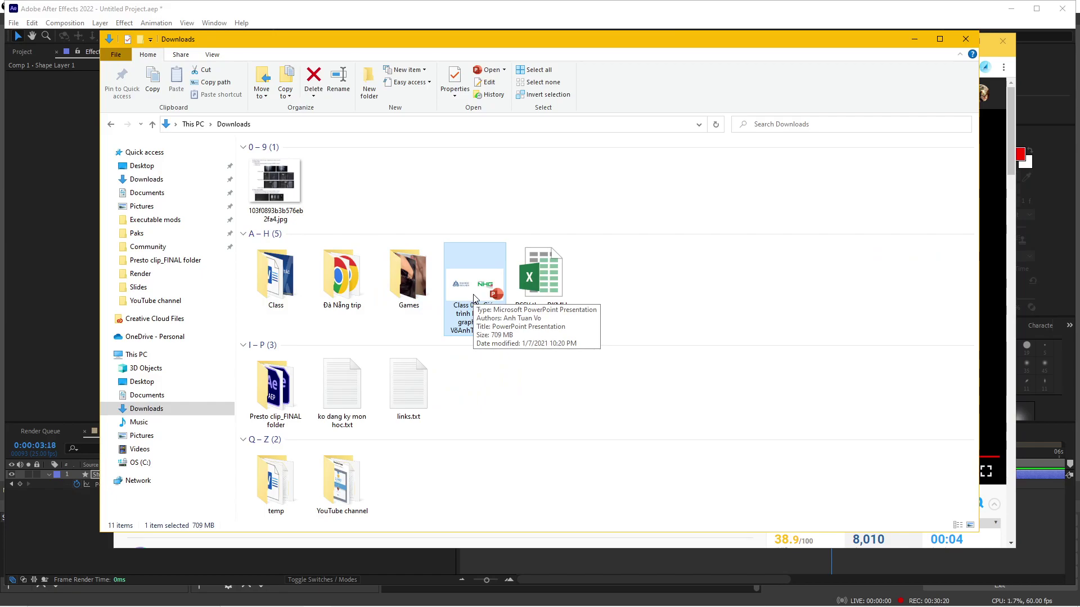
# Minimize the Downloads File Explorer window to reveal the Chrome video page
pyautogui.click(911, 41)
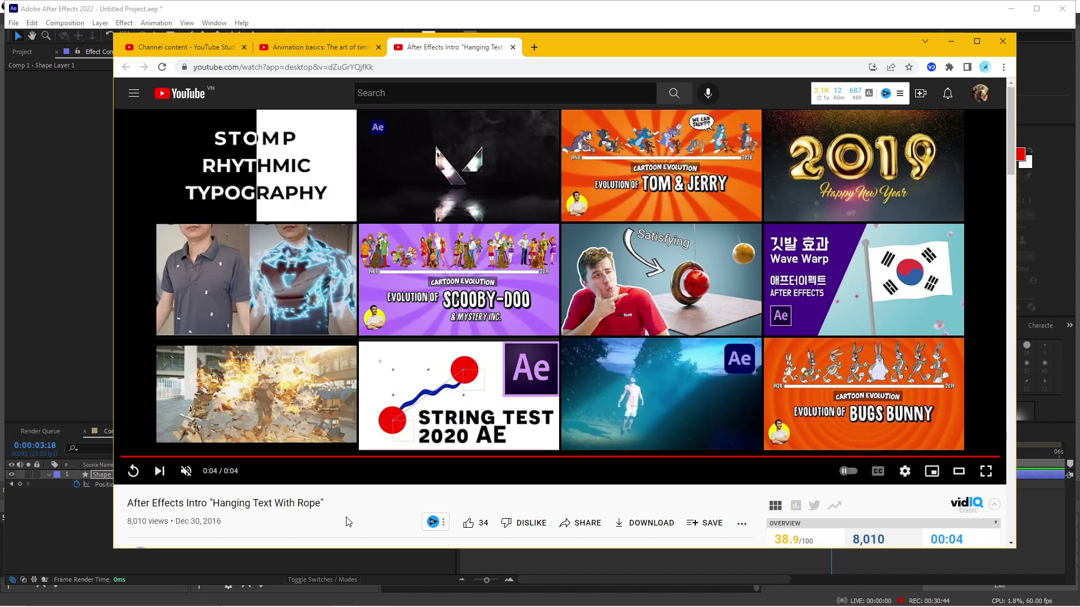
# Close the Hanging Text and Animation basics video tabs, keeping YouTube Studio and a new tab
pyautogui.click(512, 48)
pyautogui.click(400, 47)
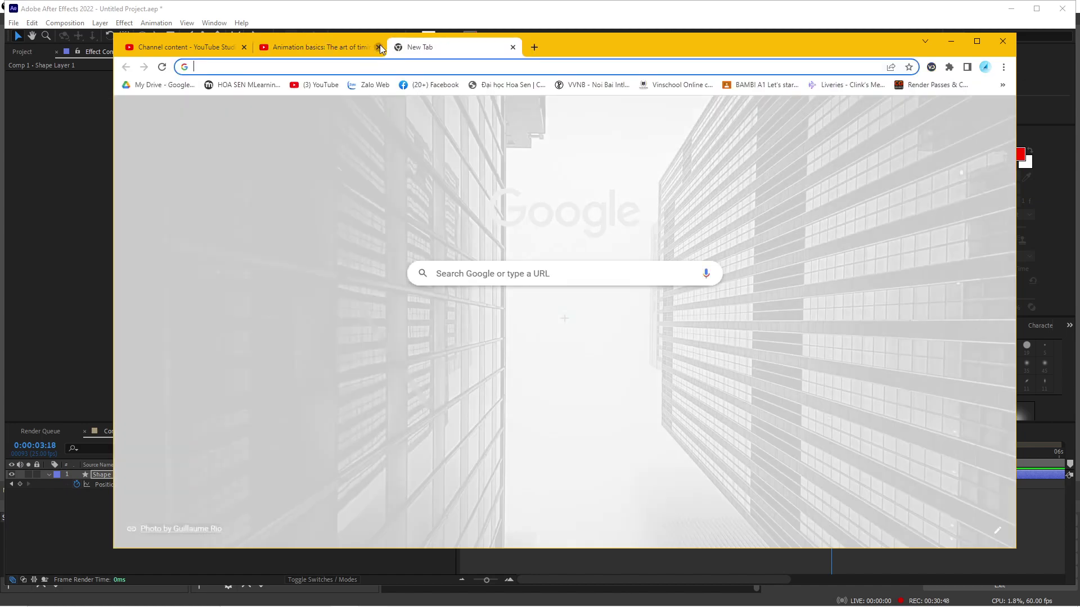
pyautogui.click(337, 193)
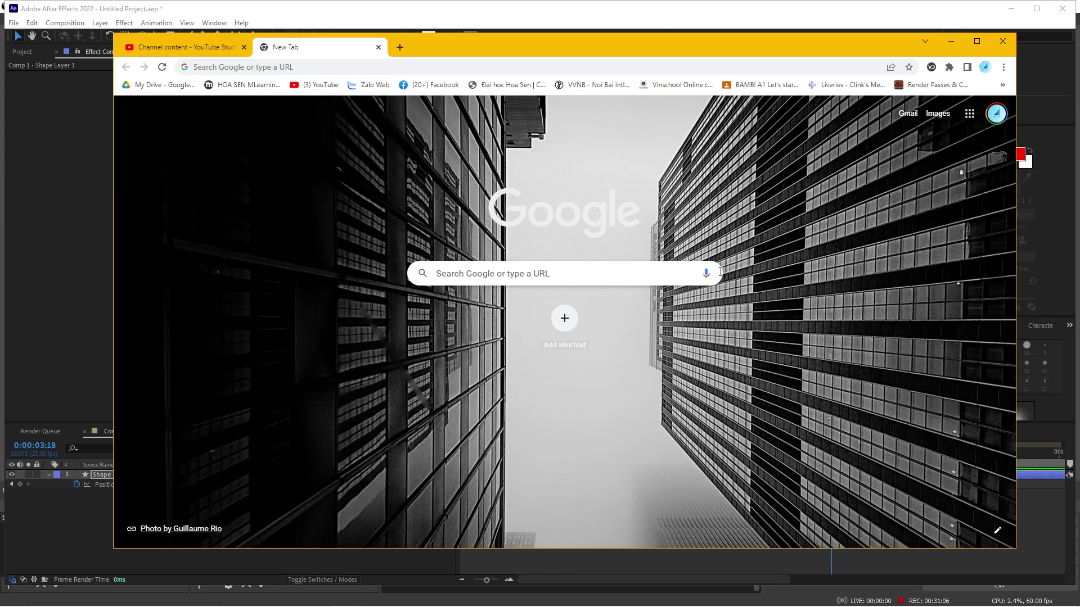
pyautogui.click(181, 49)
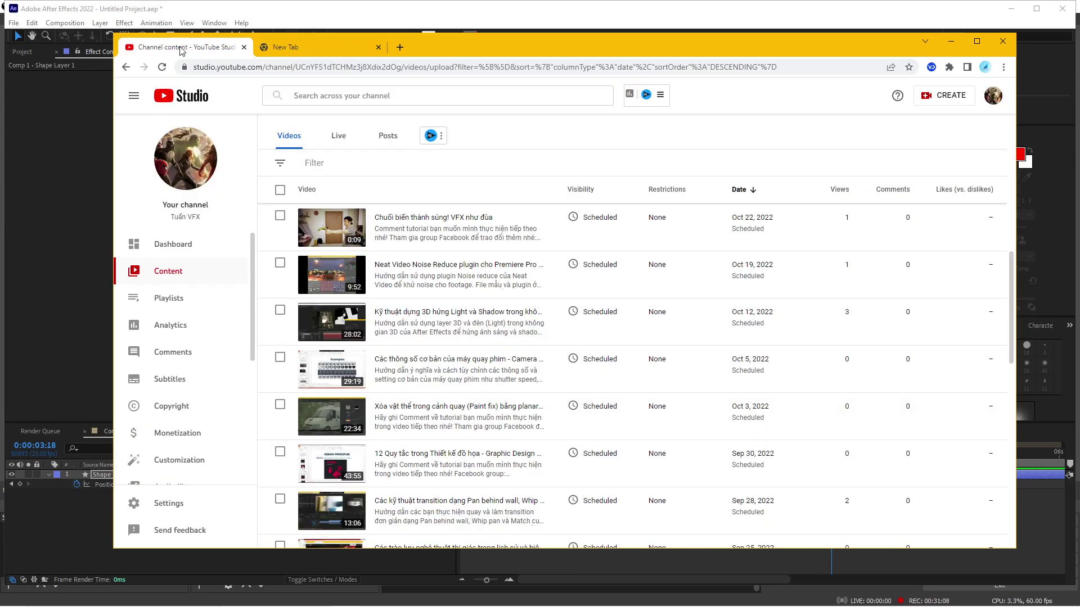
pyautogui.click(268, 51)
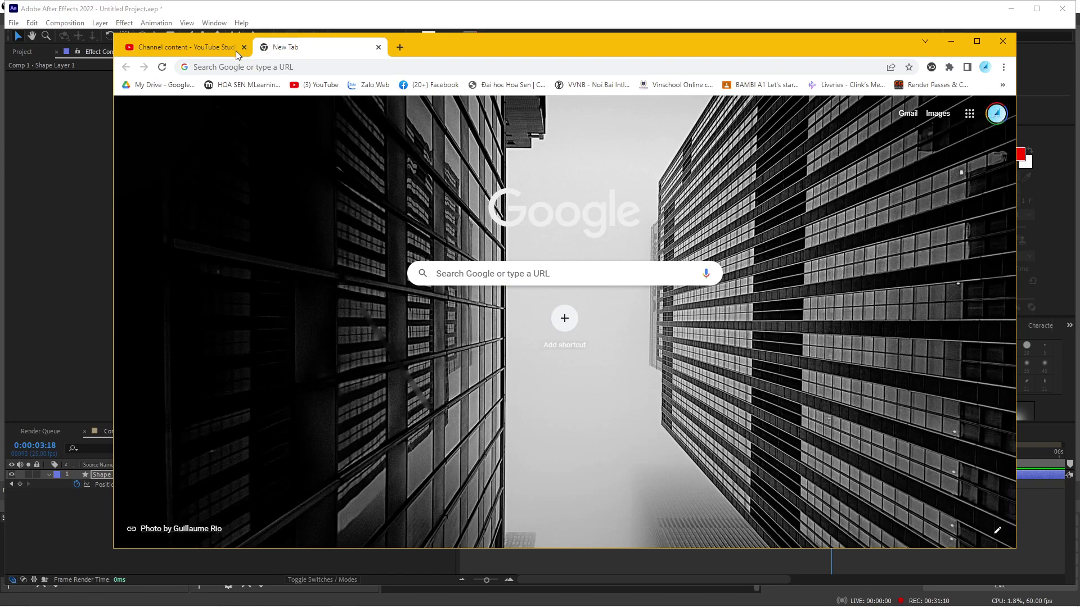